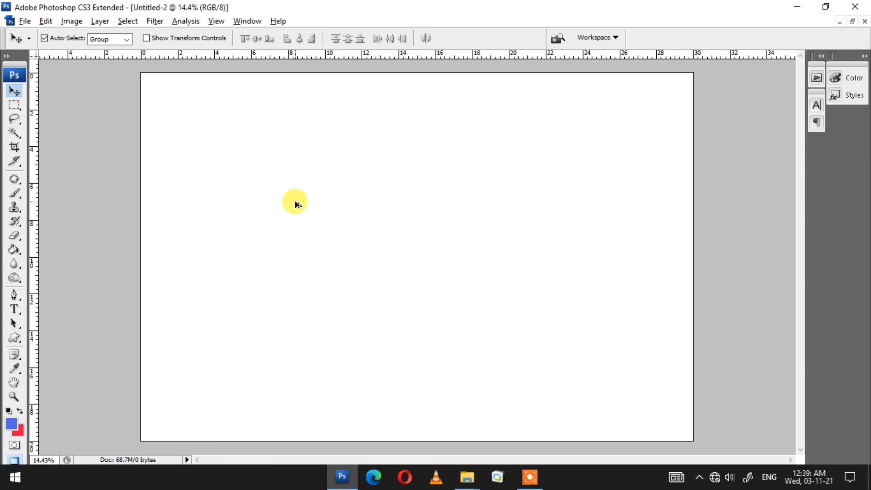
# Confirm the canvas image size and switch to the Custom Shape Tool
pyautogui.hotkey('ctrl', 'alt', 'i')
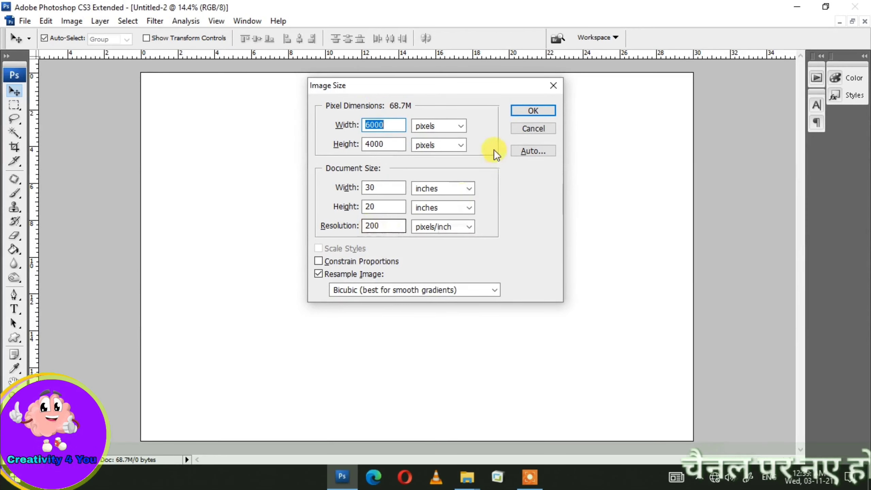
pyautogui.click(532, 111)
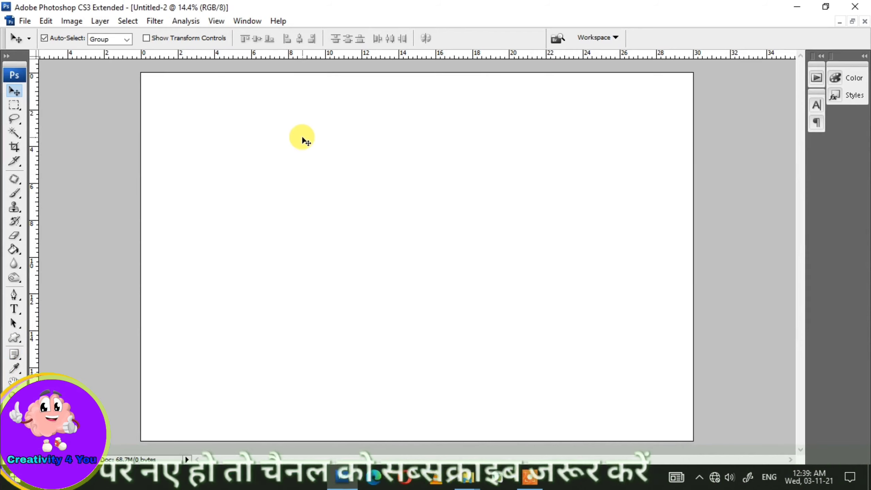
pyautogui.press('u')
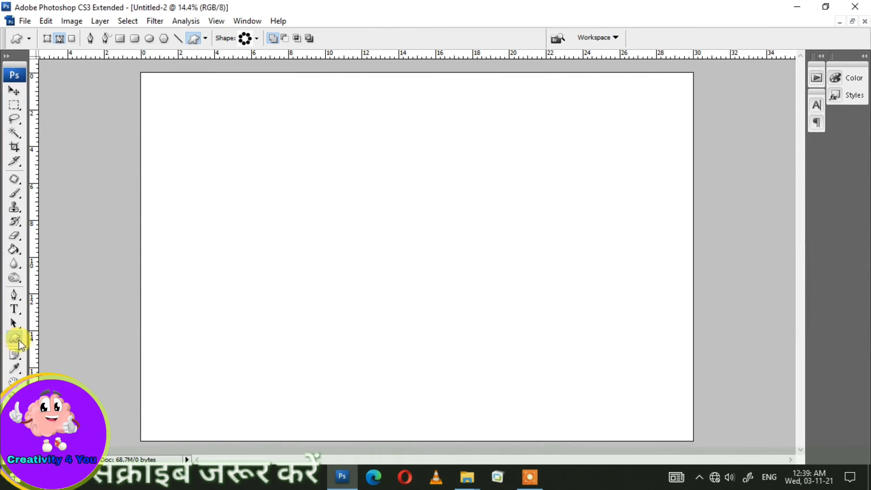
pyautogui.rightClick(19, 339)
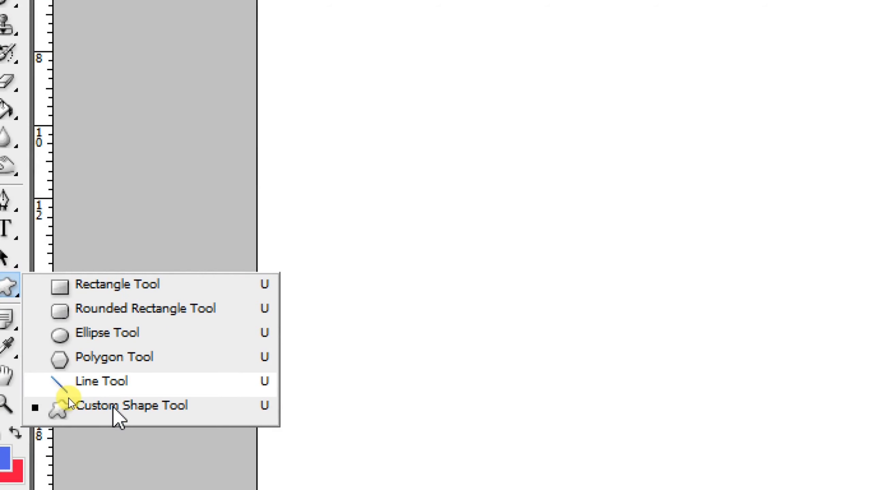
pyautogui.click(103, 405)
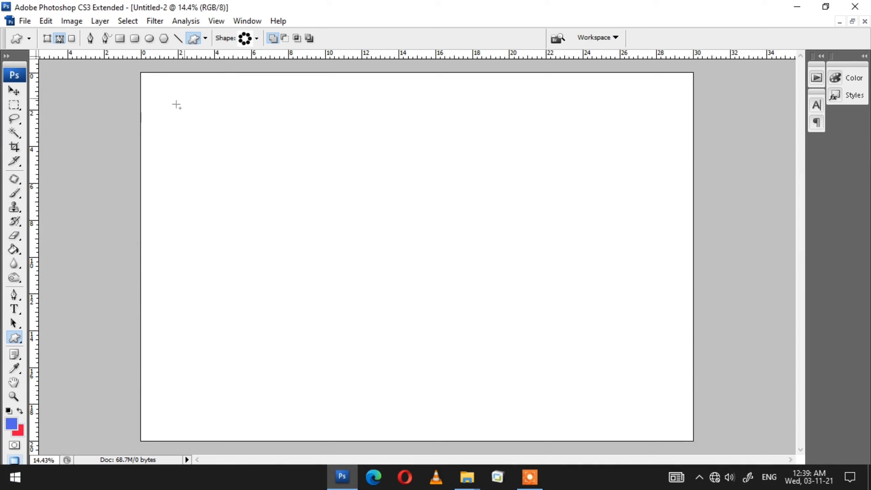
# Choose the seven-ellipse ring shape and drag it across most of the canvas
pyautogui.click(260, 39)
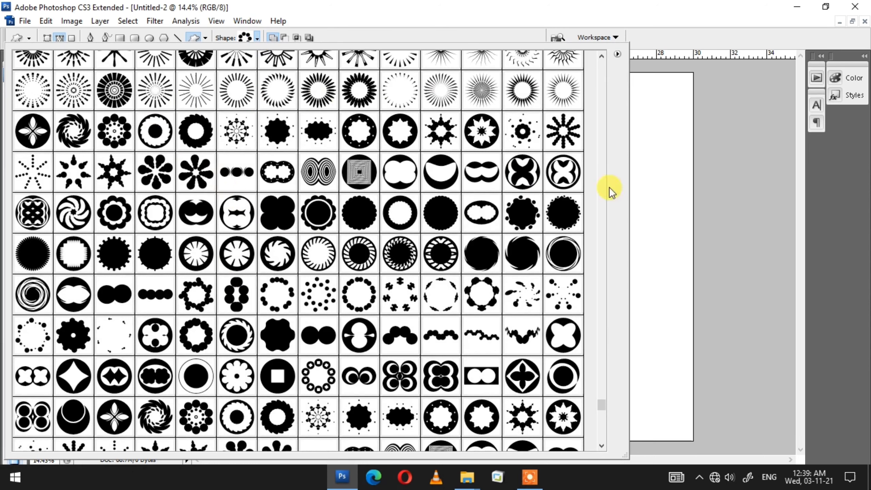
pyautogui.click(650, 223)
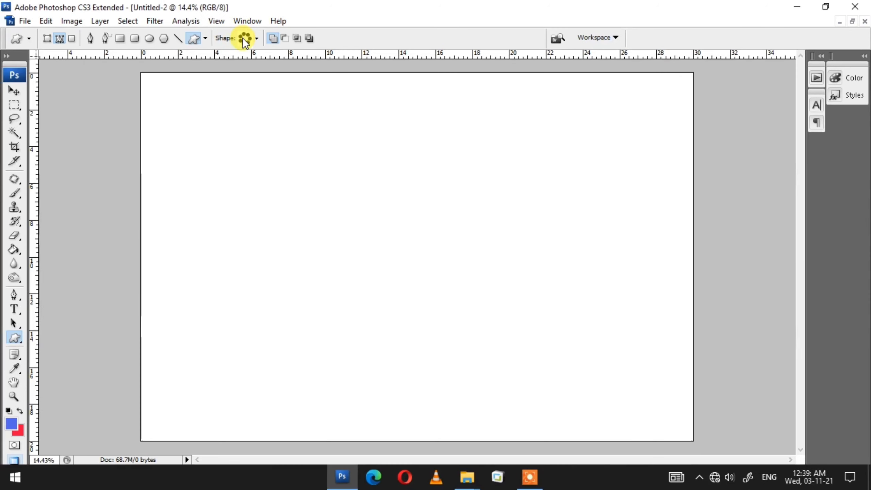
pyautogui.moveTo(157, 89)
pyautogui.mouseDown()
pyautogui.moveTo(535, 385)
pyautogui.moveTo(585, 407)
pyautogui.mouseUp()
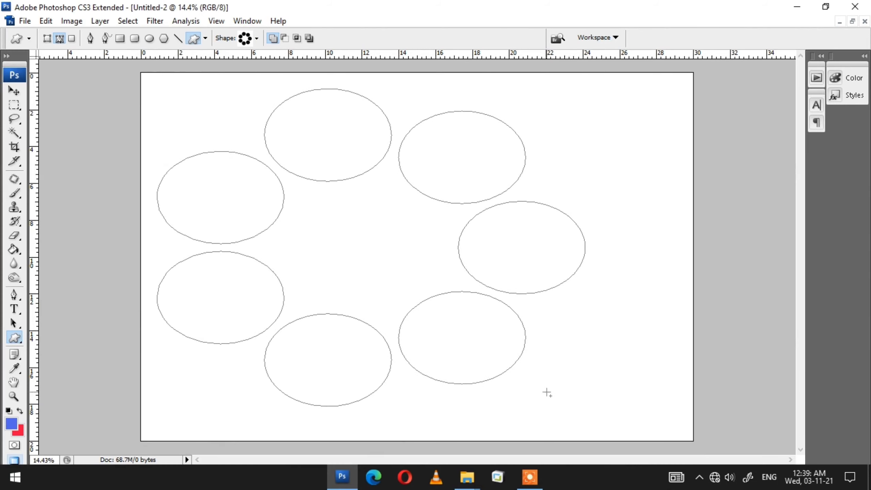
# Load the ellipse ring as a selection and fill it on a new layer
pyautogui.hotkey('ctrl', 'Return')
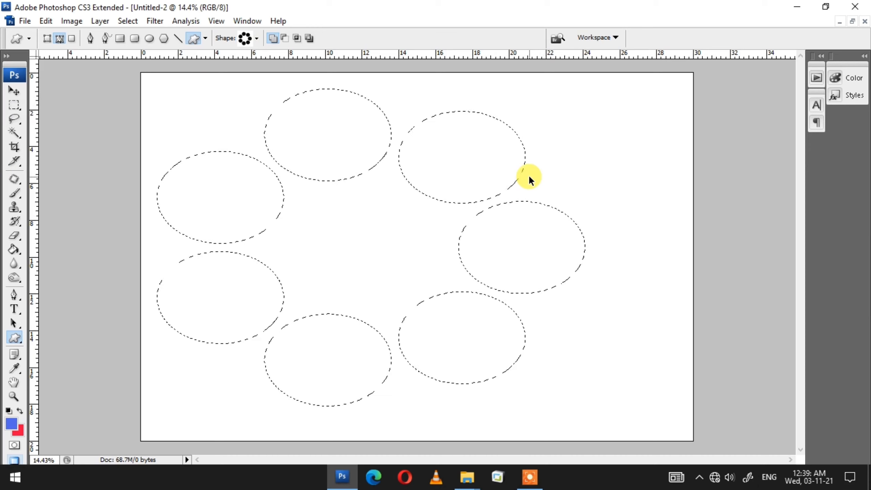
pyautogui.hotkey('ctrl', 'shift', 'n')
pyautogui.press('Return')
pyautogui.press('alt')
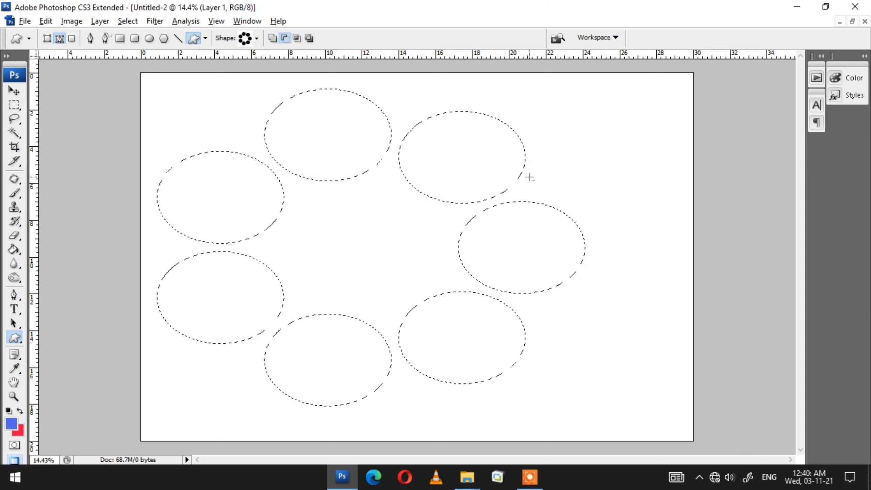
pyautogui.hotkey('alt', 'BackSpace')
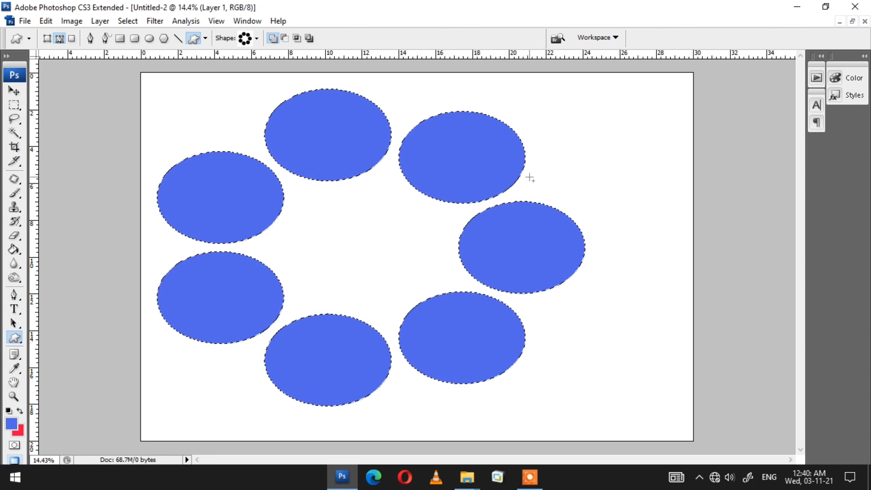
# Darken the ellipses to black with Lightness -100, deselect, and shift the ring right
pyautogui.hotkey('ctrl', 'u')
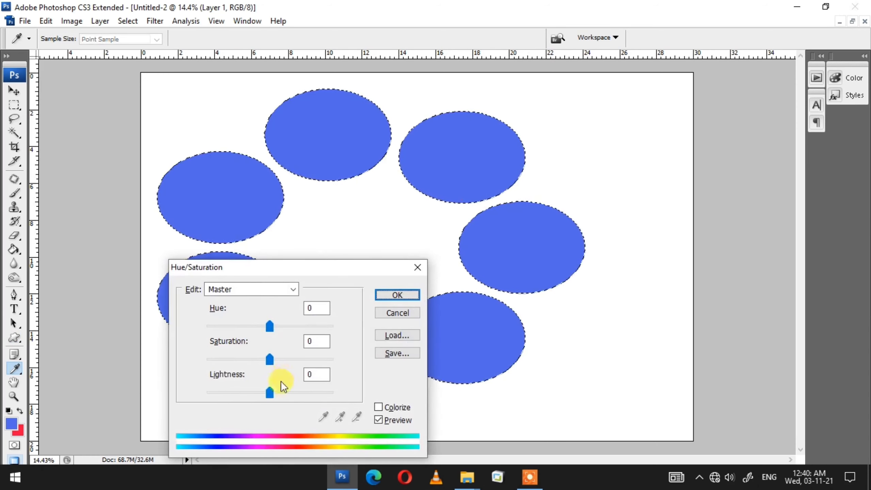
pyautogui.moveTo(257, 391); pyautogui.dragTo(62, 369)
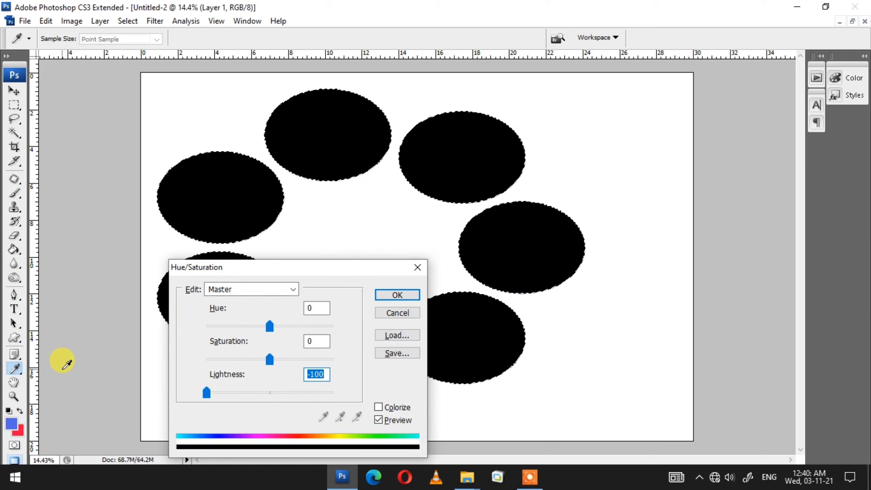
pyautogui.press('Return')
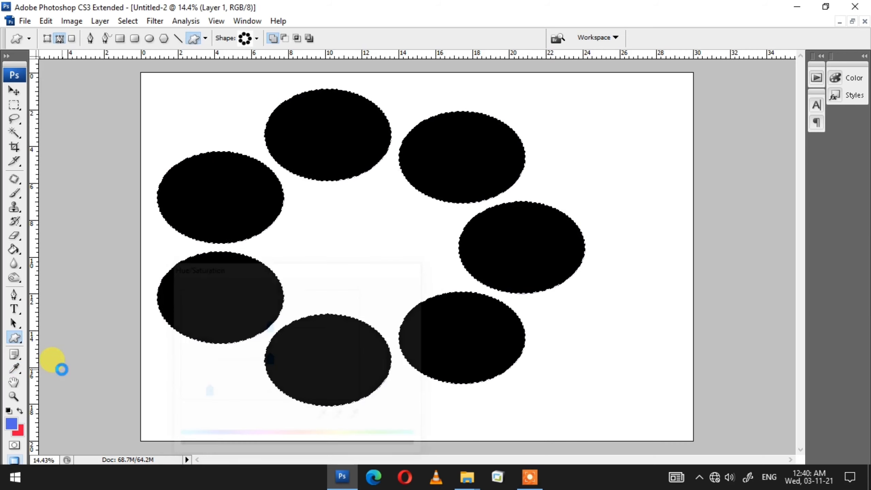
pyautogui.hotkey('ctrl', 'd')
pyautogui.press('v')
pyautogui.moveTo(493, 267); pyautogui.dragTo(555, 275)
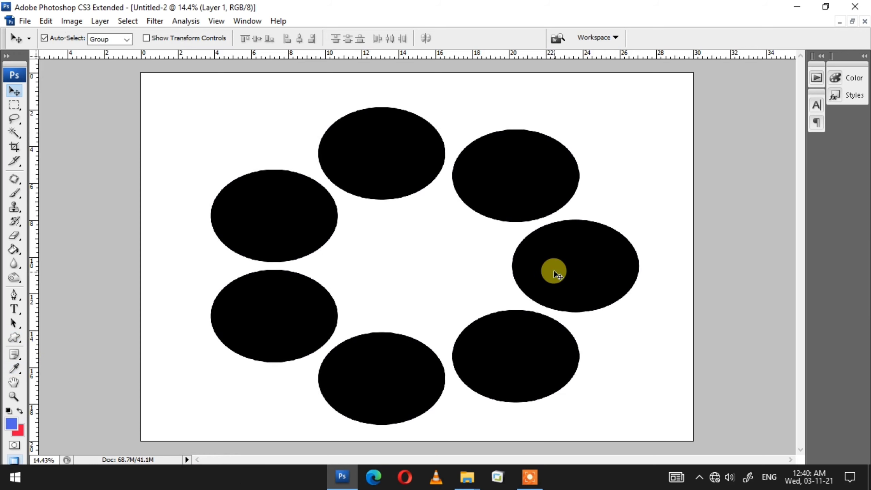
# Free-transform the black ellipse ring to about 109% by 110% and commit it
pyautogui.hotkey('ctrl', 't')
pyautogui.moveTo(424, 107); pyautogui.dragTo(428, 85)
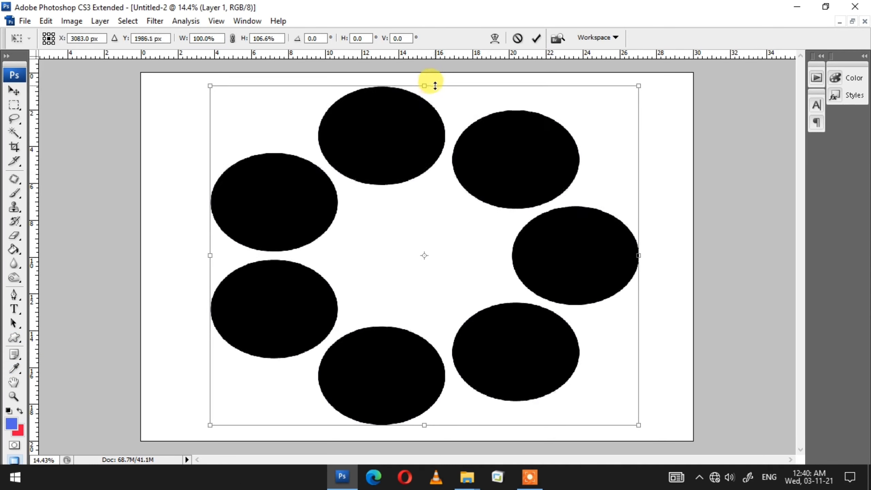
pyautogui.moveTo(211, 254); pyautogui.dragTo(183, 254)
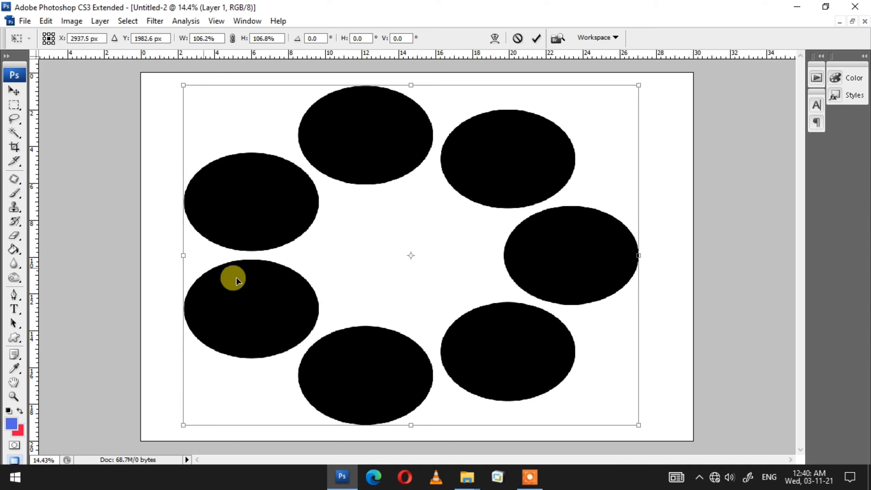
pyautogui.moveTo(636, 424); pyautogui.dragTo(647, 434)
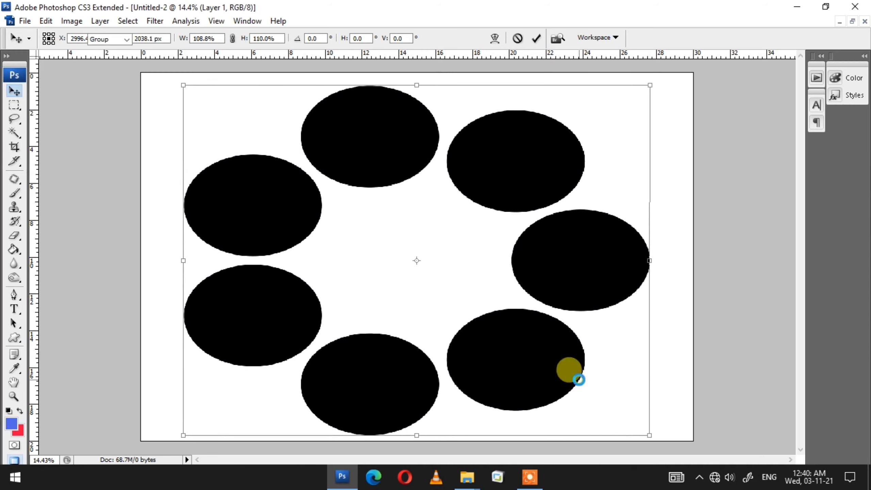
pyautogui.press('Return')
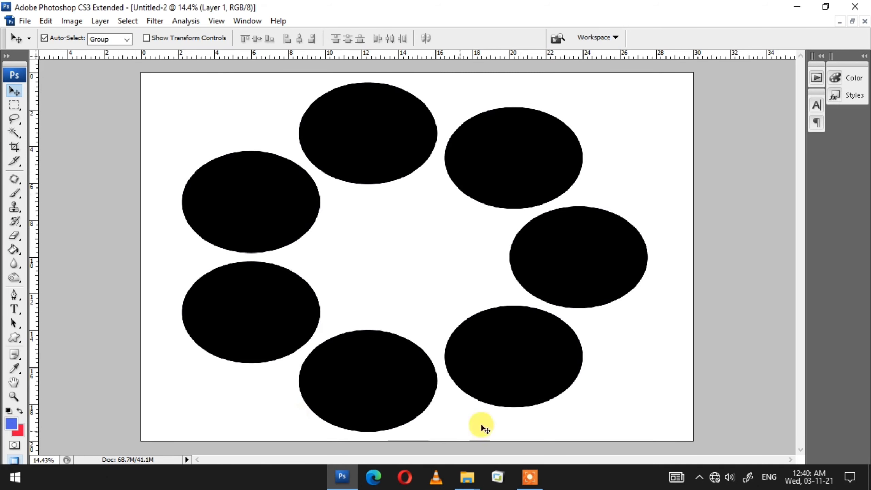
pyautogui.rightClick(208, 127)
# Make the Background layer active, try a blue fill, and undo it
pyautogui.click(226, 139)
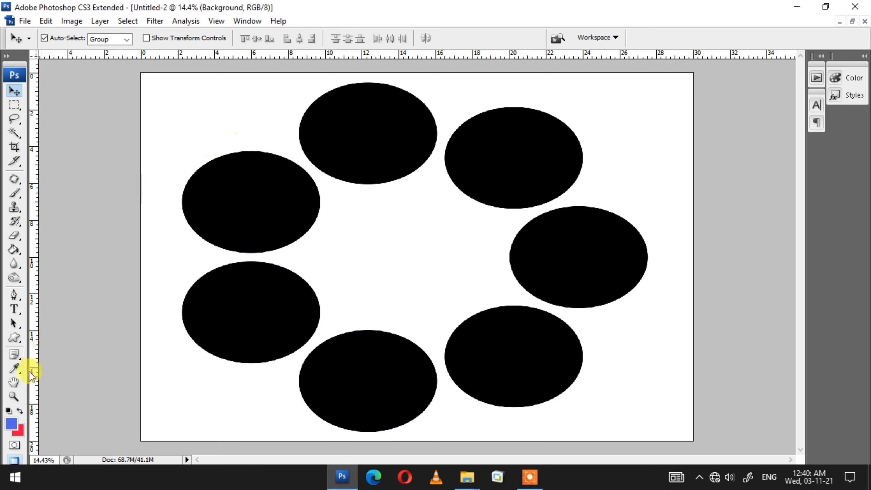
pyautogui.rightClick(239, 107)
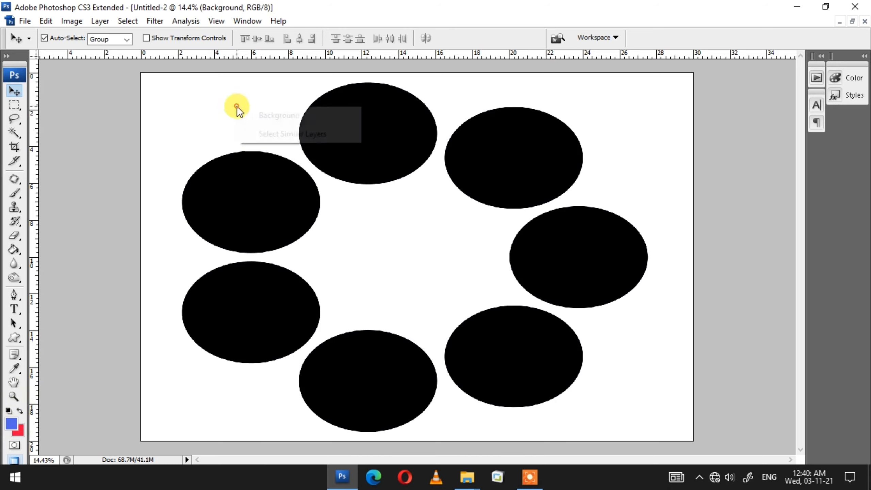
pyautogui.click(252, 117)
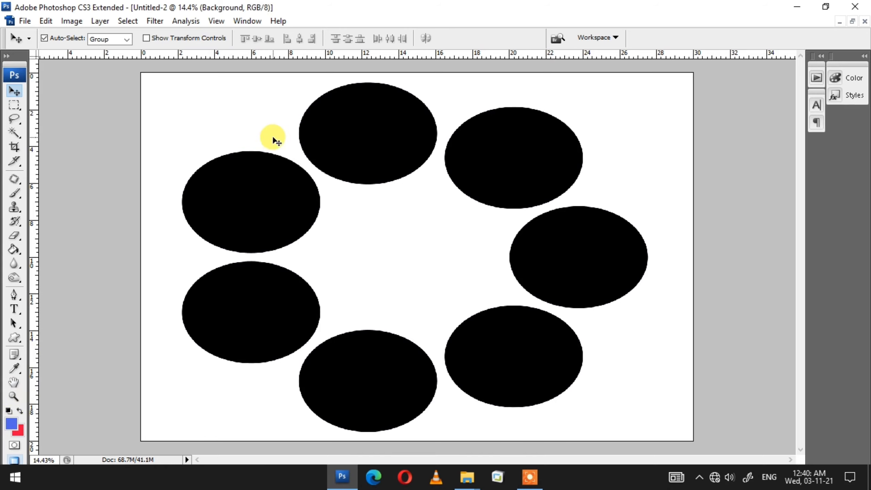
pyautogui.hotkey('alt', 'BackSpace')
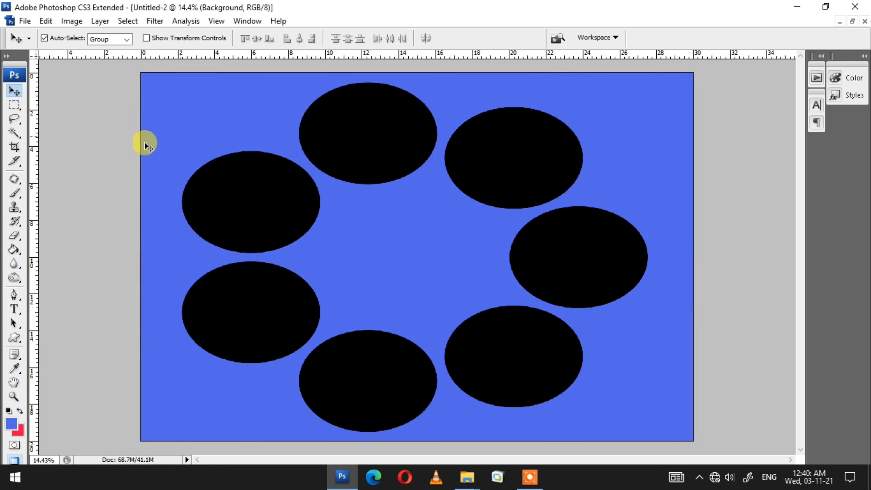
pyautogui.hotkey('ctrl', 'z')
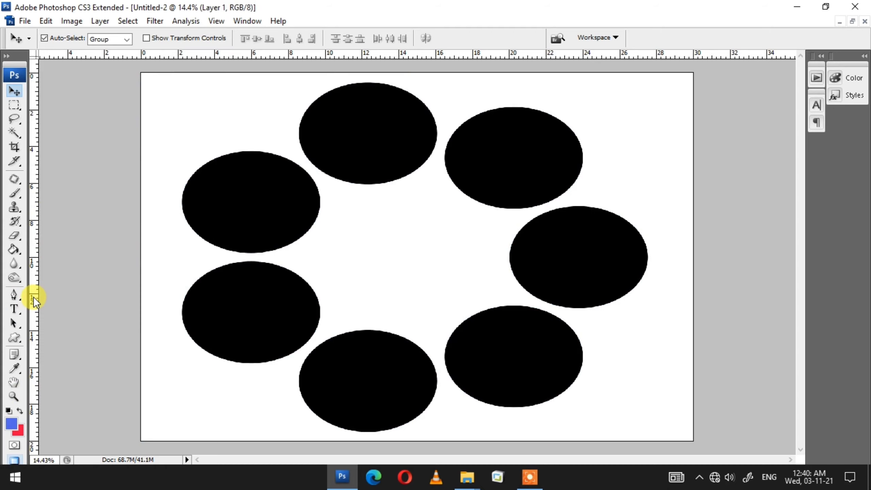
# Fill the white canvas around the ellipses with blue using the Paint Bucket
pyautogui.press('g')
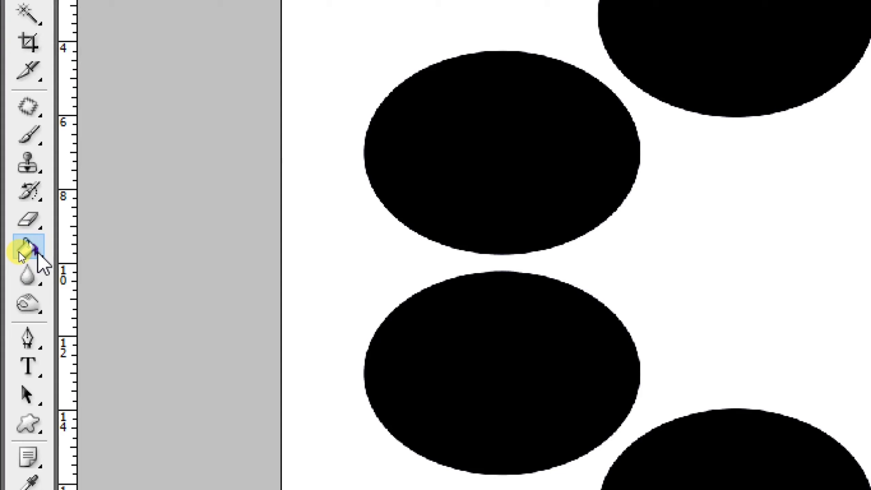
pyautogui.click(19, 252)
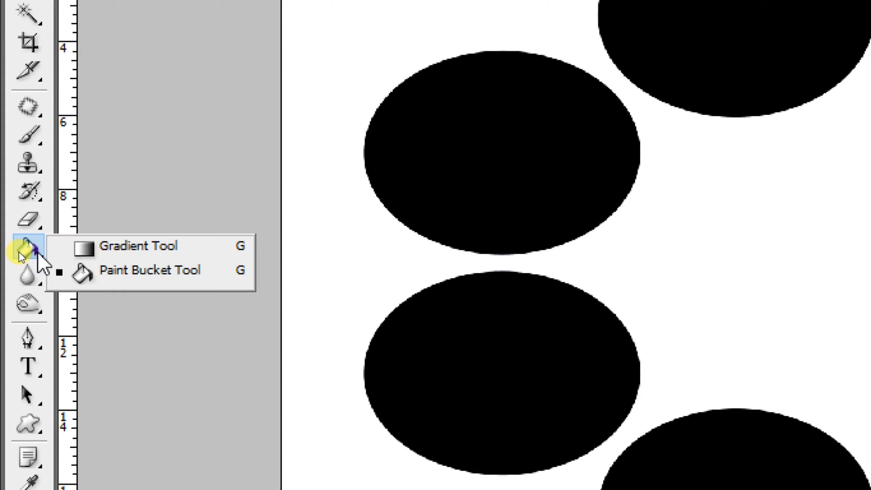
pyautogui.click(76, 261)
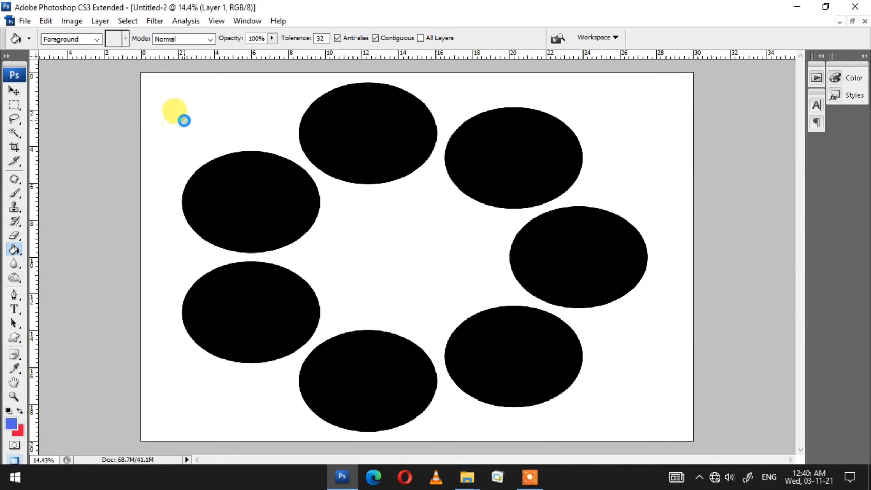
pyautogui.click(182, 118)
pyautogui.press('v')
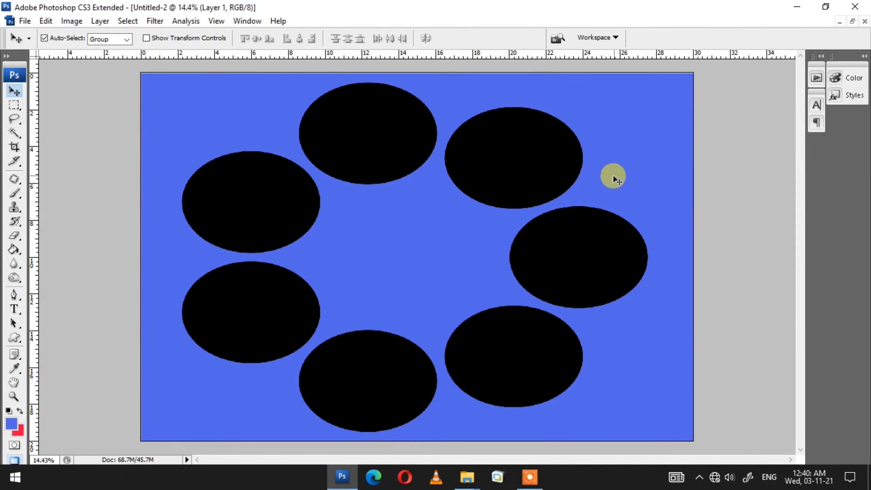
# Try a Hue/Saturation lightness change on the ring, cancel it, and undo a stray move
pyautogui.press('i')
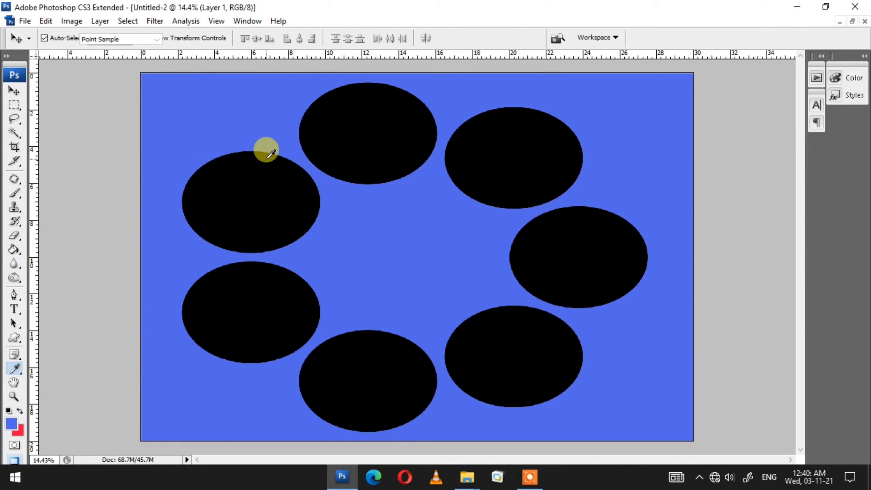
pyautogui.hotkey('ctrl', 'u')
pyautogui.click(305, 389)
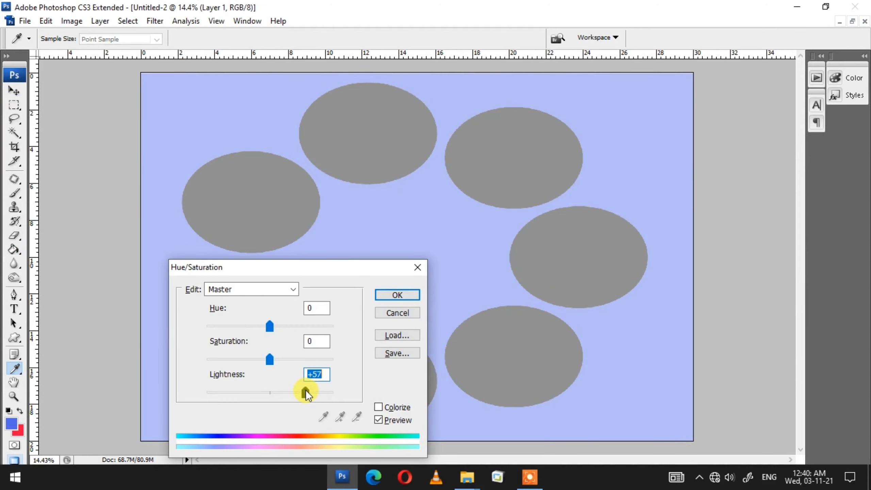
pyautogui.moveTo(305, 390); pyautogui.dragTo(248, 391)
pyautogui.press('Escape')
pyautogui.press('v')
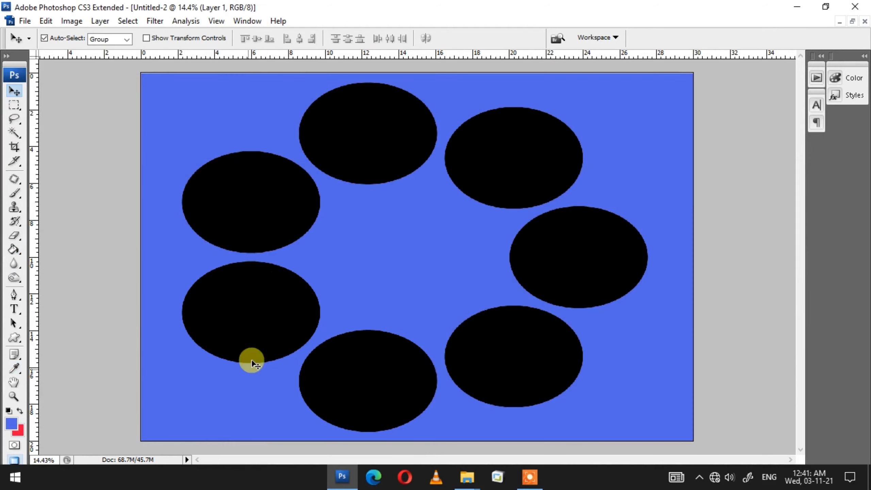
pyautogui.moveTo(262, 180); pyautogui.dragTo(262, 186)
pyautogui.hotkey('ctrl', 'z')
# Select Layer 1, move the ring left and down, then nudge it up and right
pyautogui.rightClick(219, 98)
pyautogui.click(237, 111)
pyautogui.moveTo(273, 203); pyautogui.dragTo(258, 213)
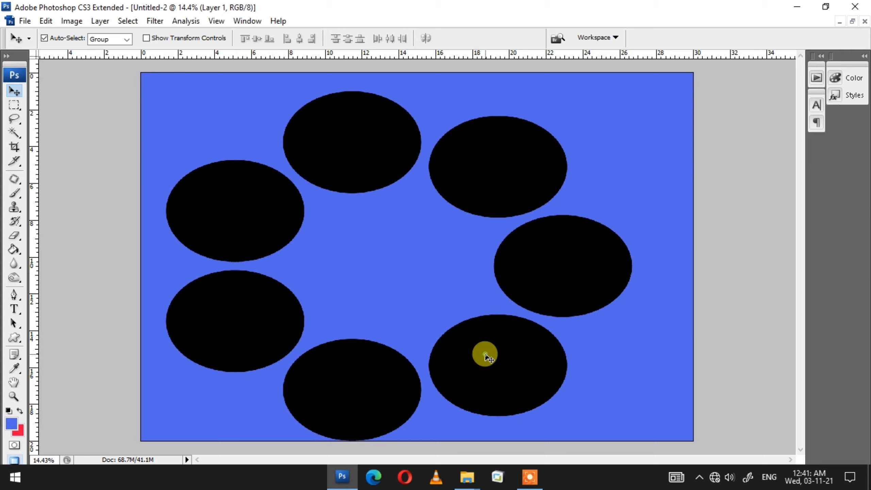
pyautogui.hotkey('shift', 'Right')
pyautogui.hotkey('shift', 'Right')
pyautogui.hotkey('shift', 'Right')
pyautogui.hotkey('shift', 'Up')
pyautogui.hotkey('shift', 'Up')
pyautogui.hotkey('shift', 'Up')
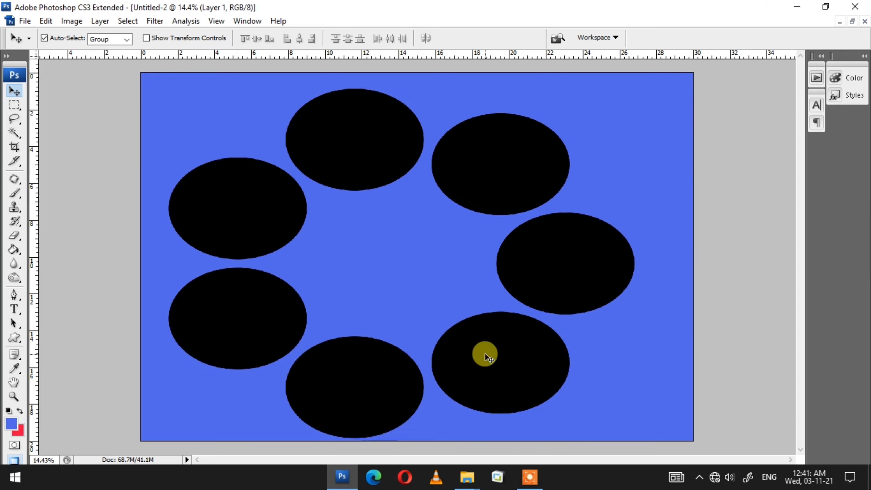
pyautogui.hotkey('shift', 'Right')
pyautogui.hotkey('shift', 'Right')
pyautogui.hotkey('shift', 'Up')
pyautogui.hotkey('shift', 'Right')
pyautogui.hotkey('shift', 'Right')
pyautogui.hotkey('shift', 'Right')
pyautogui.hotkey('shift', 'Right')
pyautogui.hotkey('shift', 'Right')
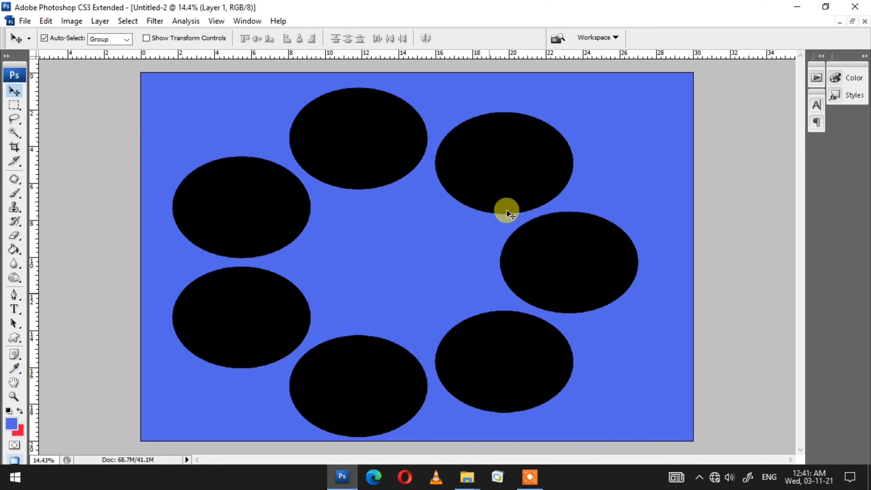
pyautogui.click(101, 22)
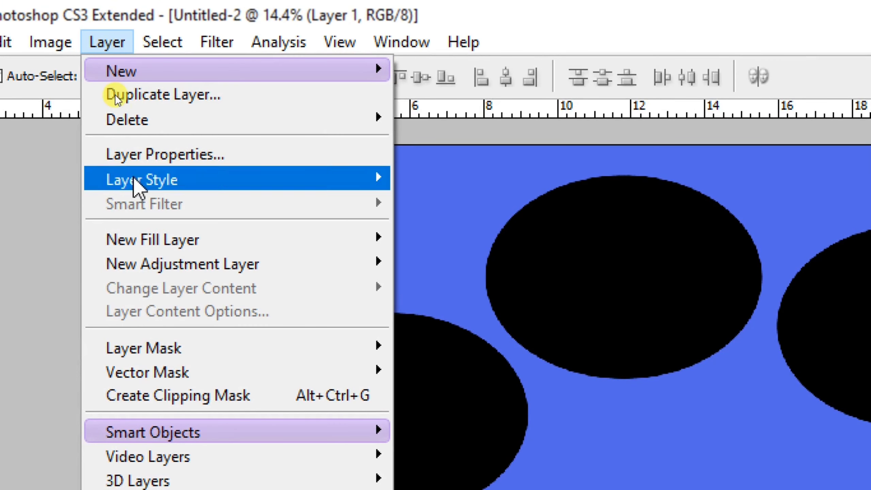
pyautogui.moveTo(142, 175)
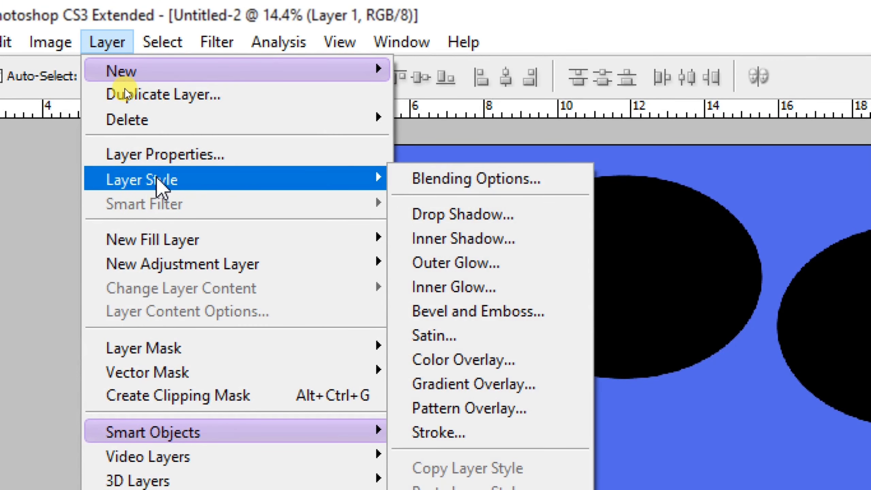
# Give Layer 1 an 8 px near-white (f4eded) Stroke style and show the Layers panel
pyautogui.click(442, 427)
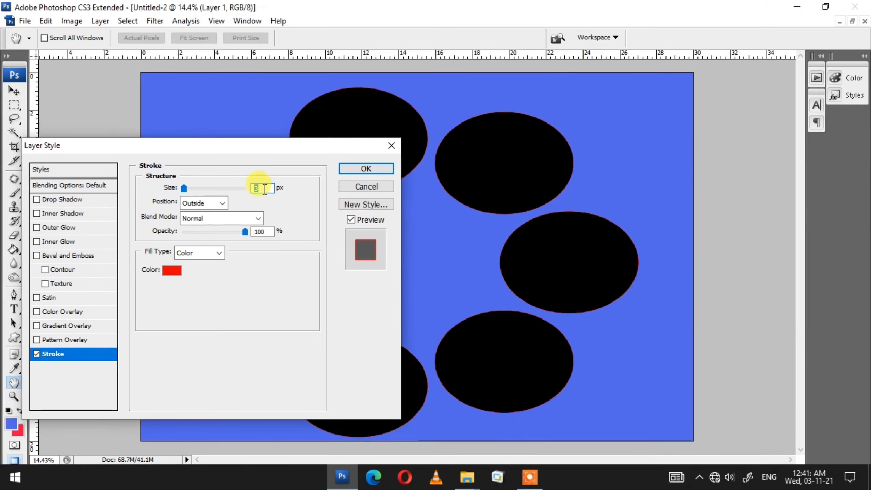
pyautogui.moveTo(196, 147); pyautogui.dragTo(619, 198)
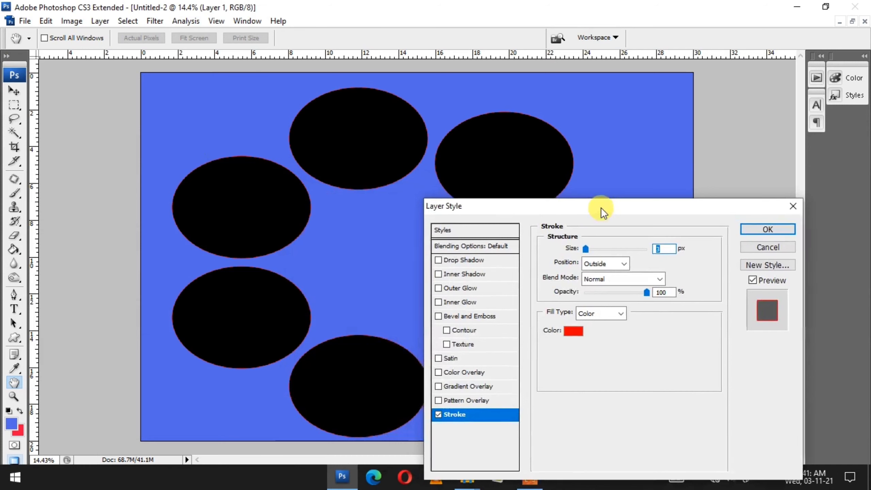
pyautogui.click(595, 323)
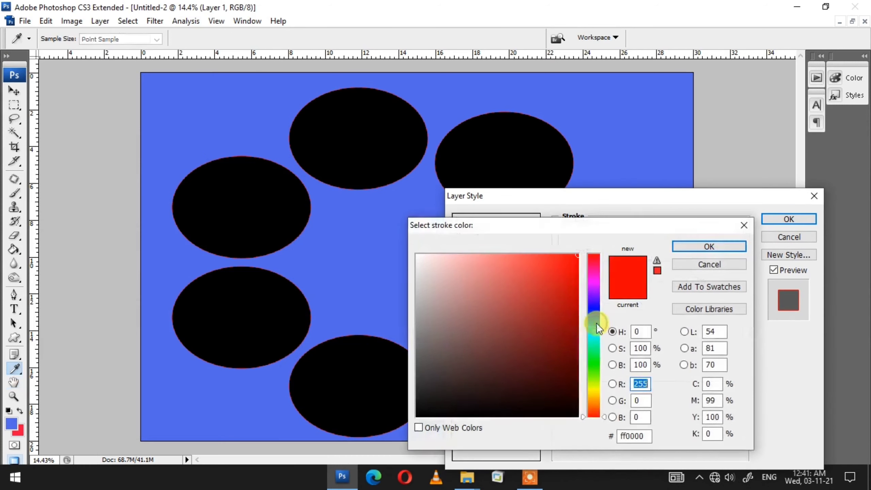
pyautogui.click(421, 261)
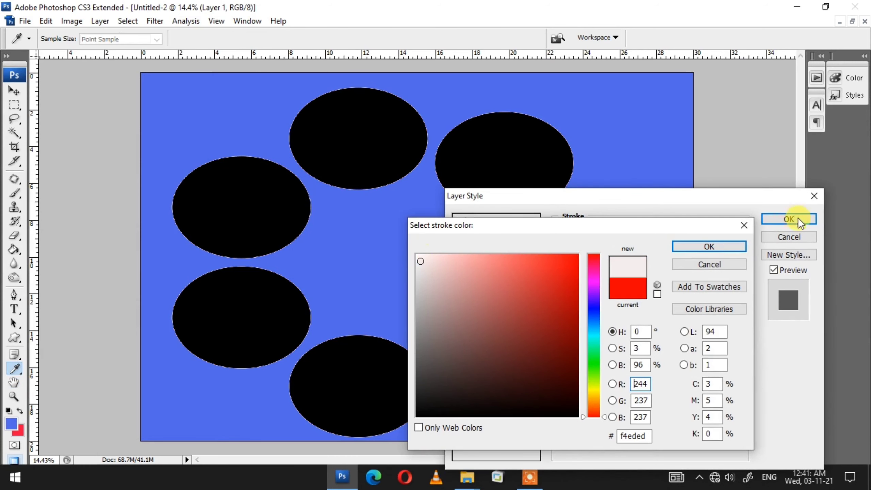
pyautogui.click(702, 246)
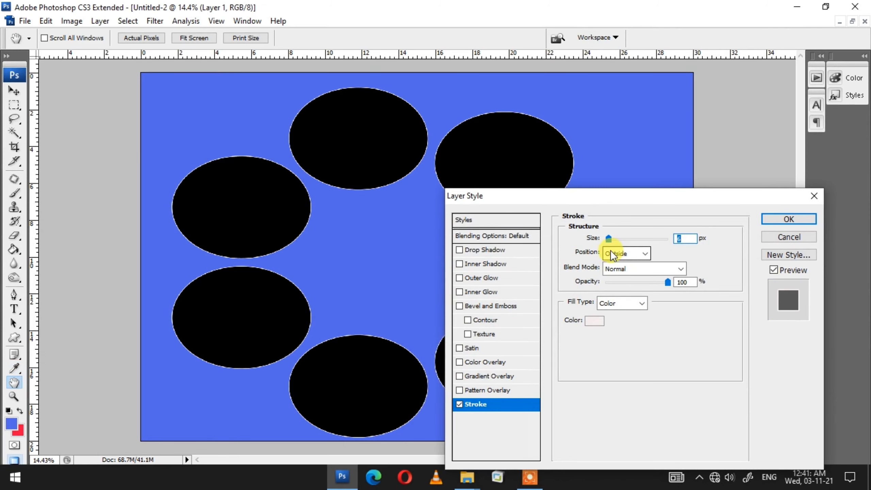
pyautogui.click(612, 238)
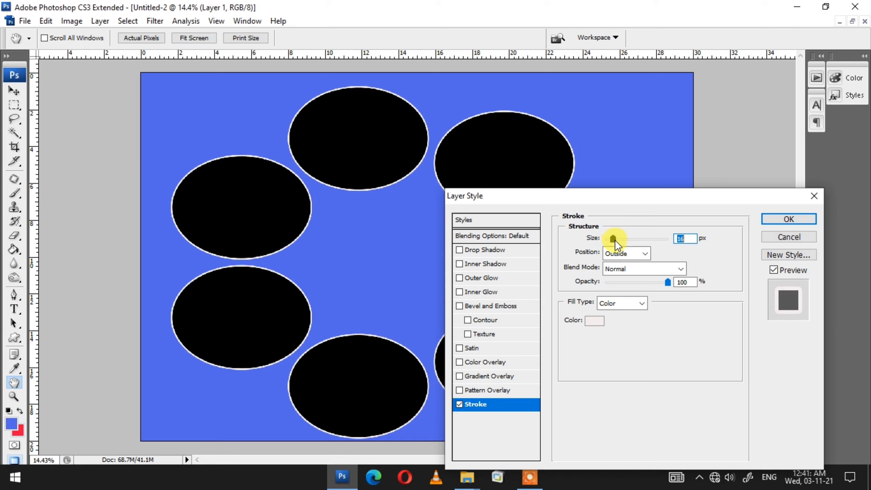
pyautogui.moveTo(615, 239); pyautogui.dragTo(612, 239)
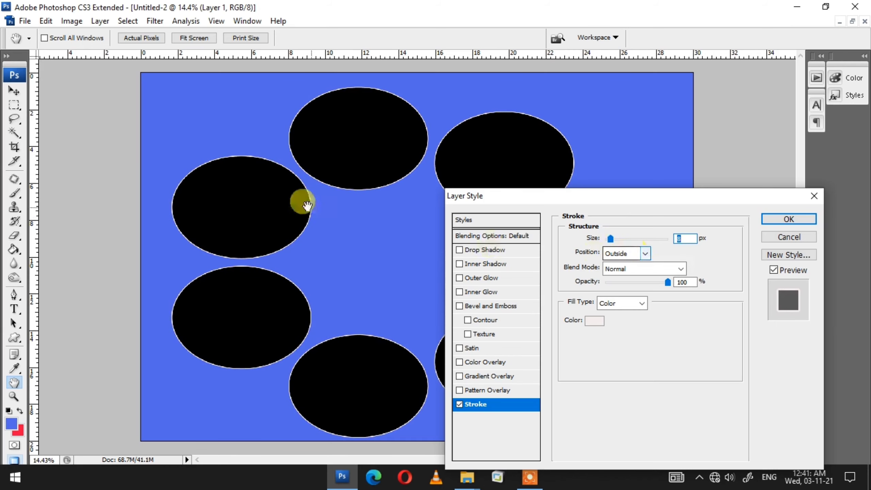
pyautogui.click(782, 220)
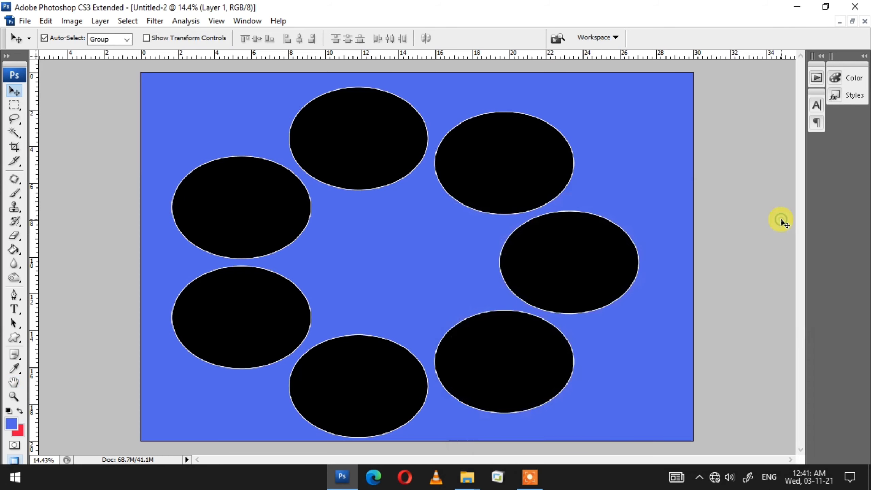
pyautogui.press('F7')
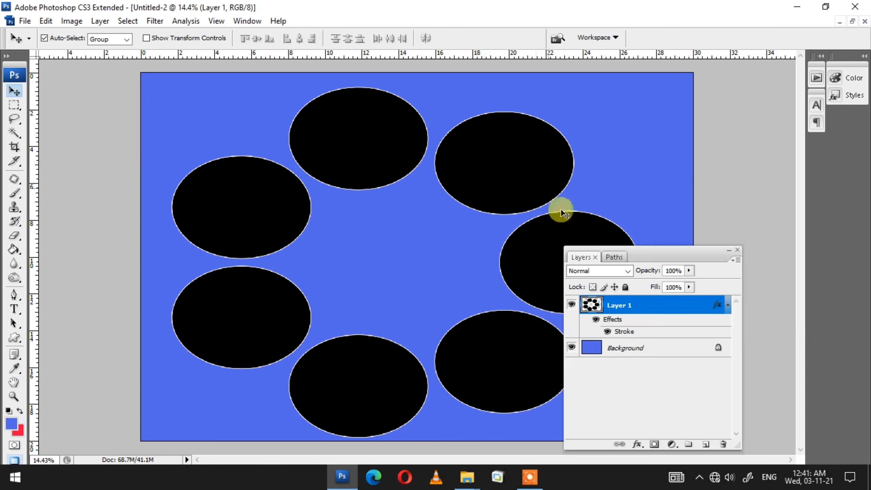
pyautogui.moveTo(649, 254); pyautogui.dragTo(680, 176)
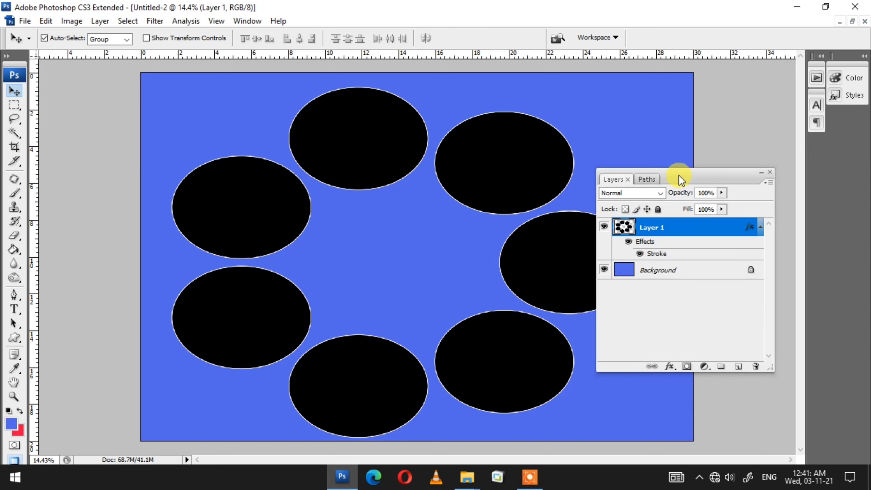
# Duplicate Layer 1, enlarge the copy to about 103.6%, and move it below Layer 1
pyautogui.rightClick(670, 226)
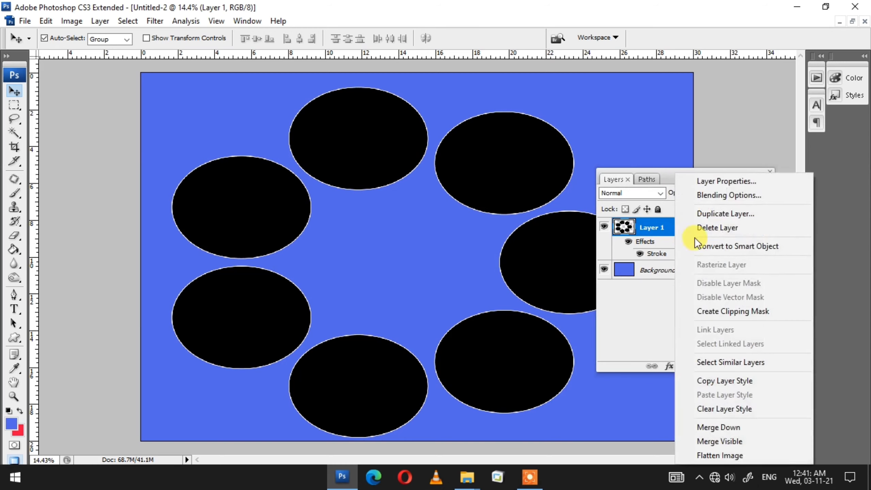
pyautogui.click(704, 215)
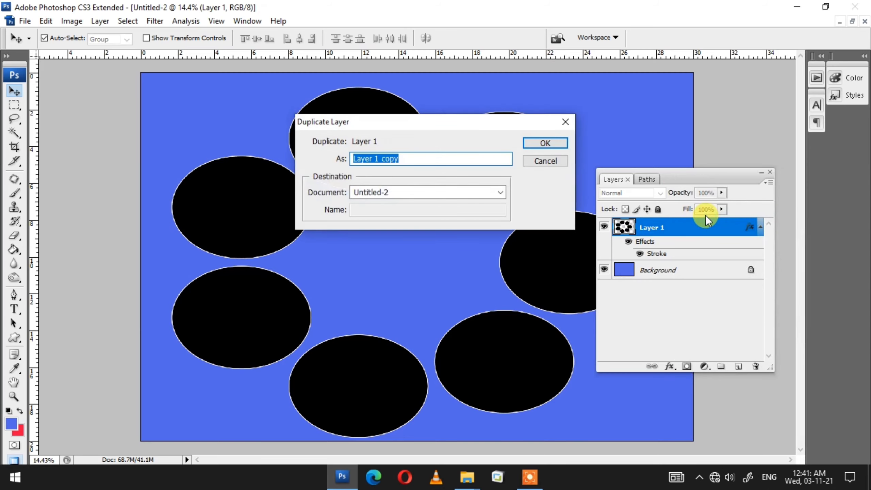
pyautogui.press('Return')
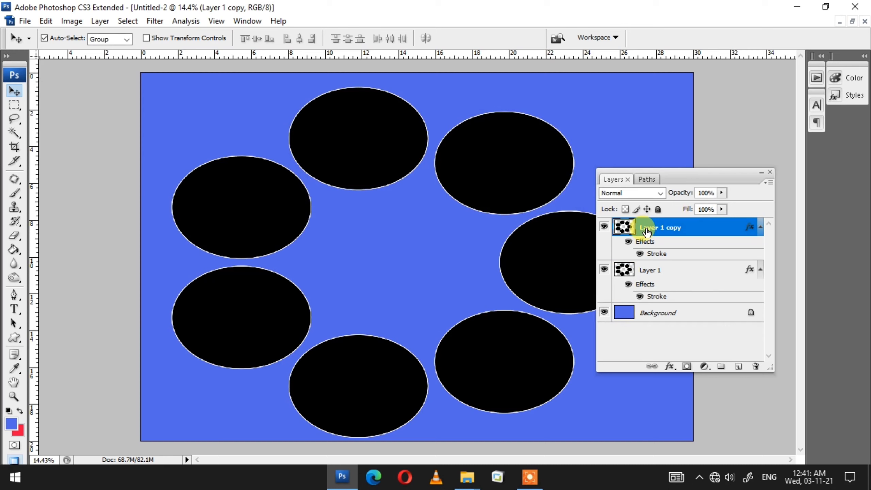
pyautogui.hotkey('ctrl', 't')
pyautogui.moveTo(638, 87); pyautogui.dragTo(647, 81)
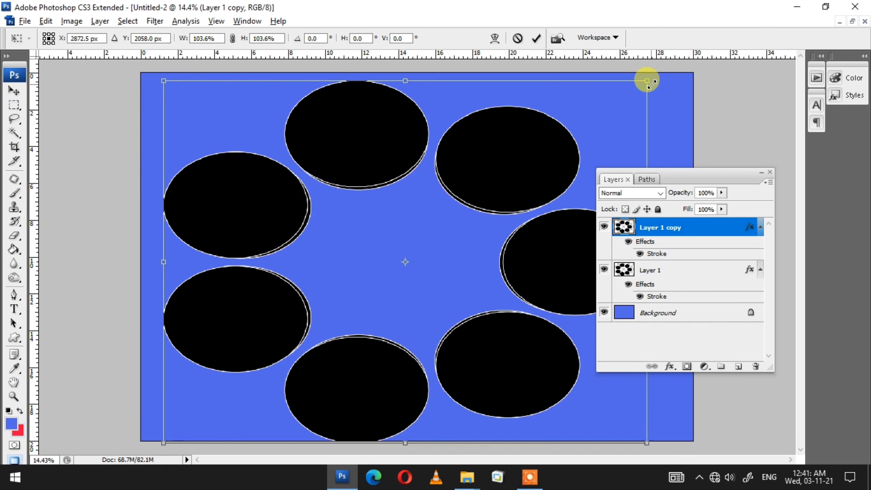
pyautogui.press('Return')
pyautogui.hotkey('ctrl', '[')
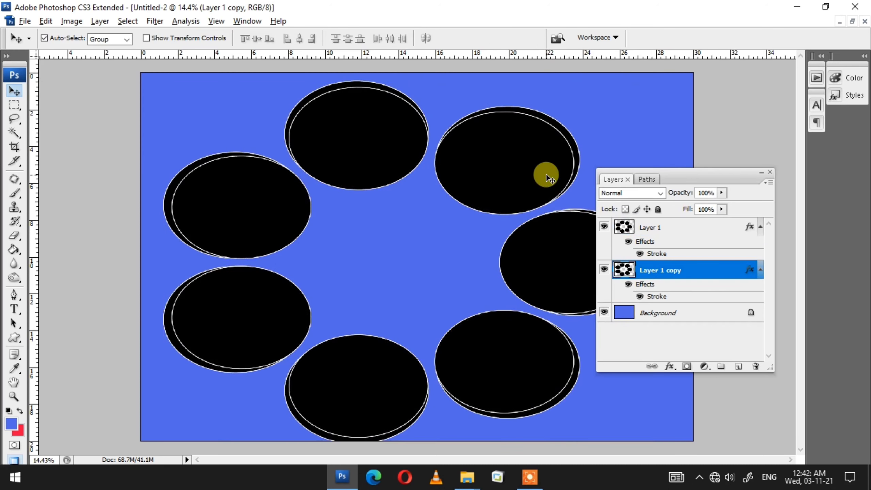
pyautogui.moveTo(723, 171); pyautogui.dragTo(775, 169)
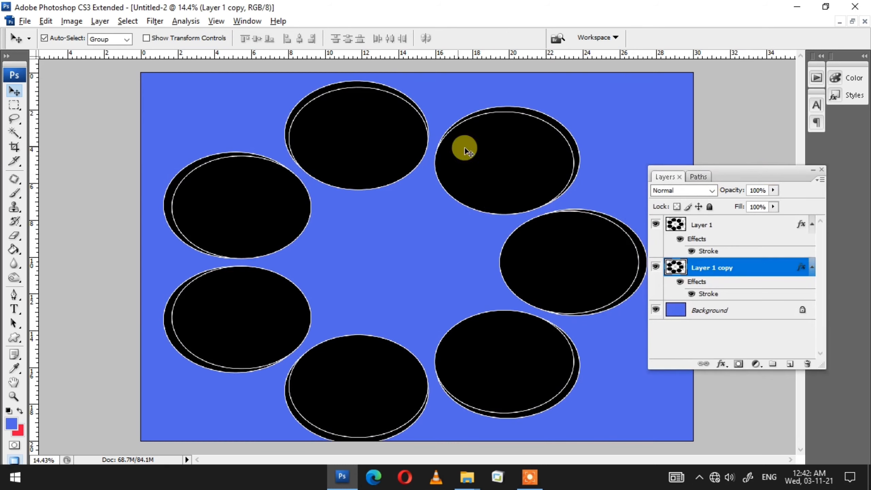
pyautogui.hotkey('ctrl', 'u')
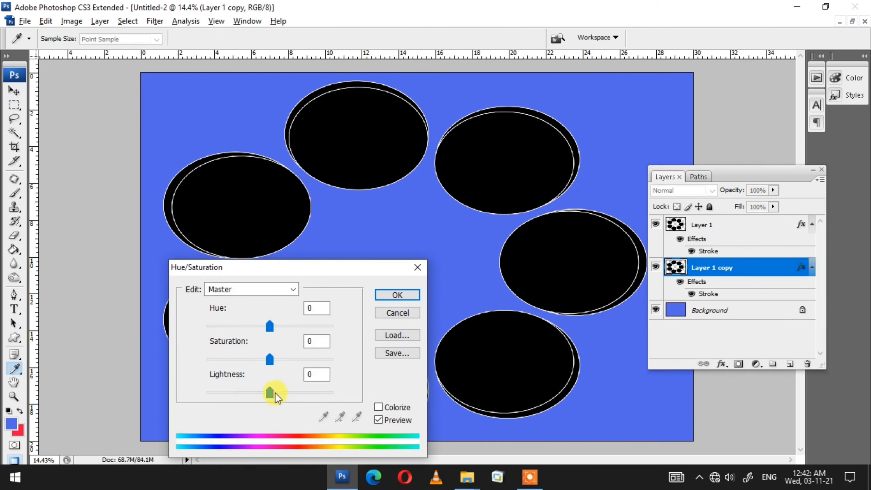
# Lighten Layer 1 copy to +100 and shrink it slightly to about 99.7%
pyautogui.moveTo(272, 391); pyautogui.dragTo(407, 381)
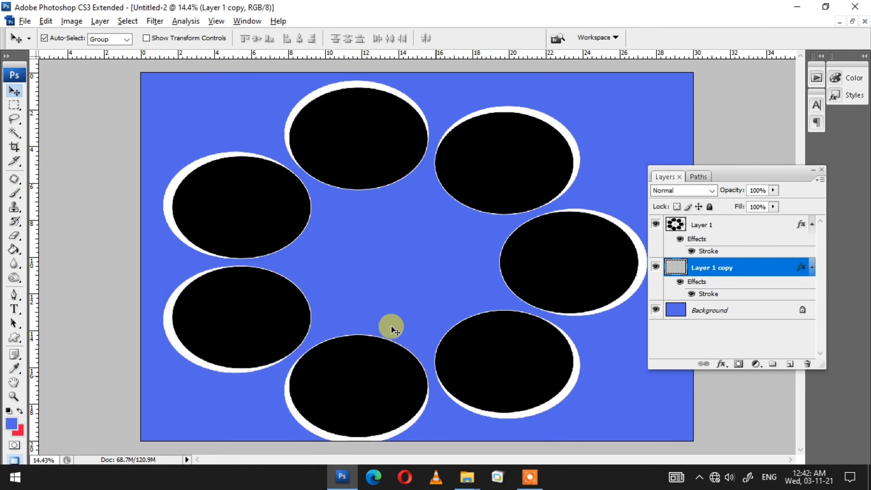
pyautogui.hotkey('ctrl', 't')
pyautogui.moveTo(468, 261); pyautogui.dragTo(468, 262)
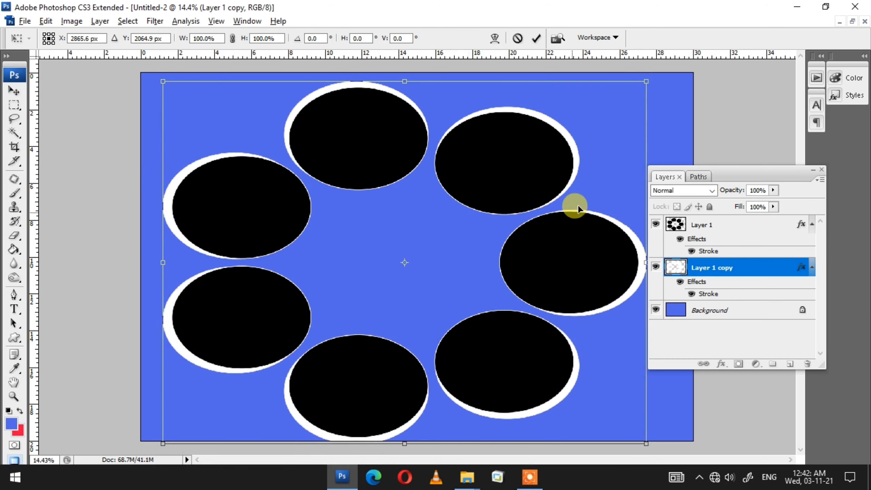
pyautogui.moveTo(646, 81)
pyautogui.mouseDown()
pyautogui.moveTo(638, 85)
pyautogui.moveTo(647, 87)
pyautogui.mouseUp()
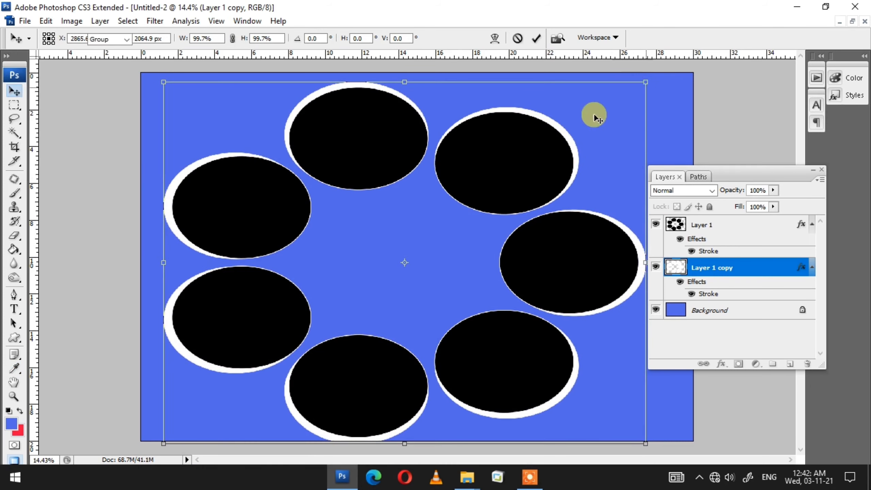
pyautogui.press('Return')
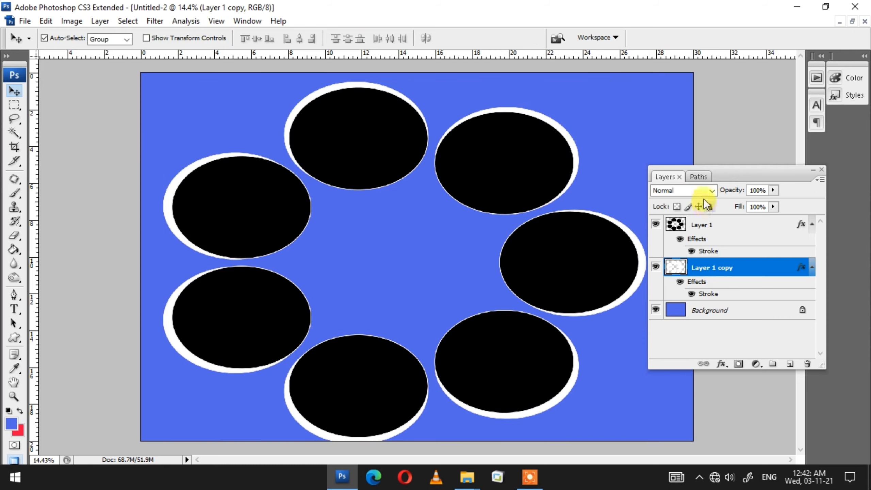
# Set Layer 1 copy to Overlay with 39% fill and 44% opacity, then reselect Layer 1
pyautogui.click(712, 191)
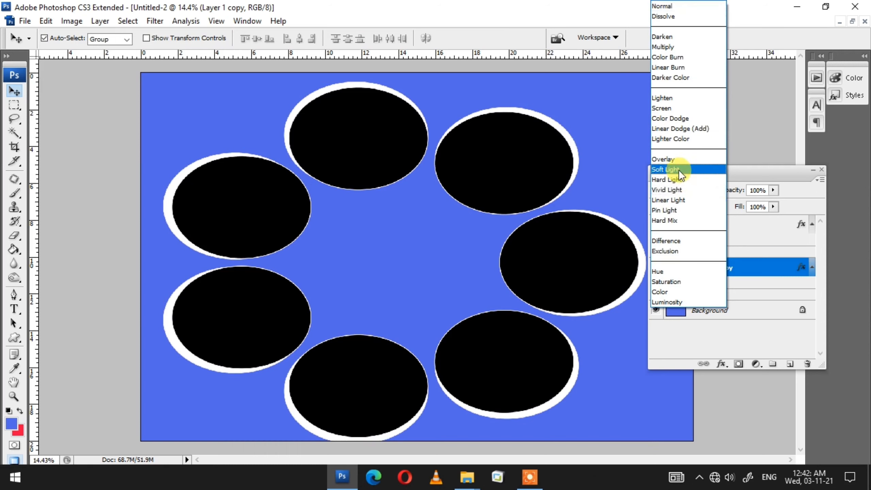
pyautogui.click(673, 160)
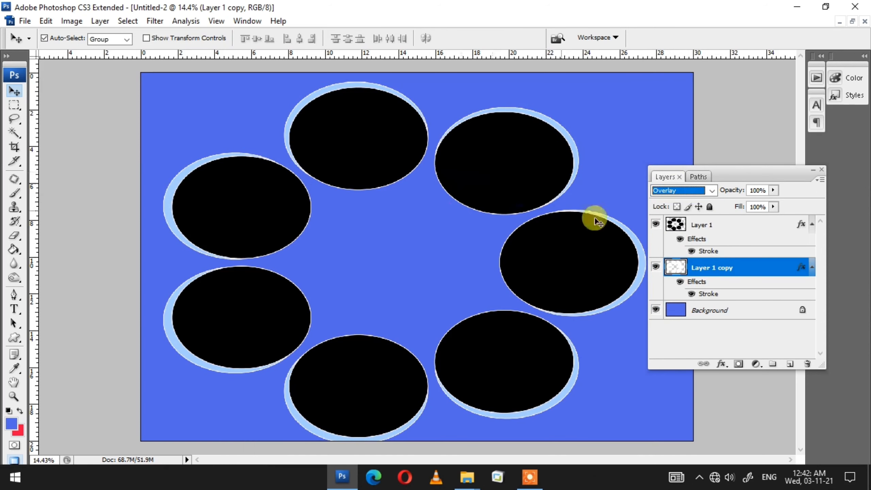
pyautogui.moveTo(773, 205); pyautogui.dragTo(749, 219)
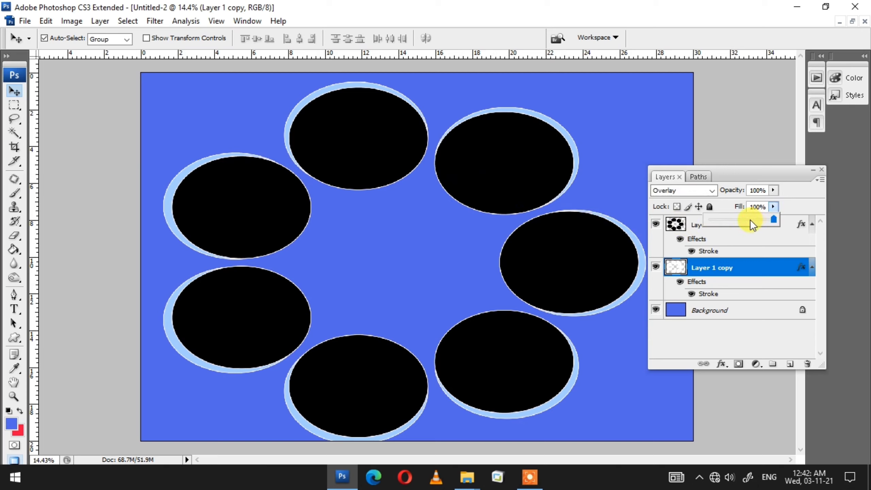
pyautogui.click(734, 218)
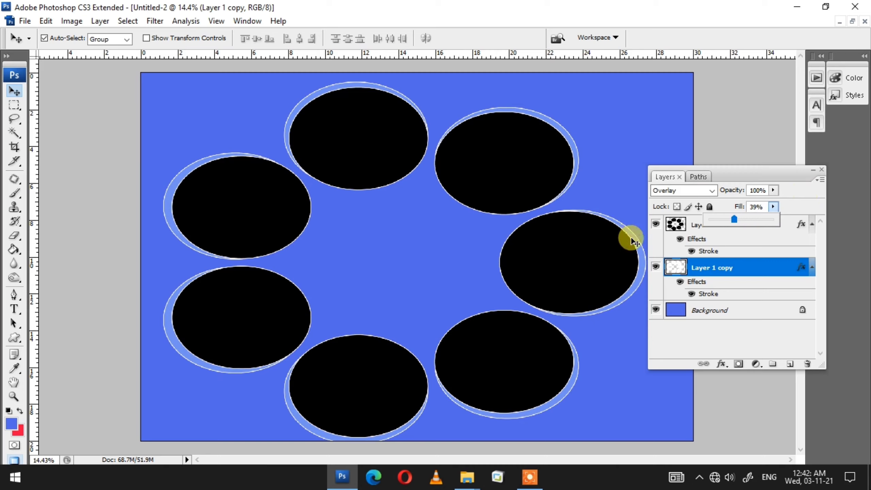
pyautogui.press('3')
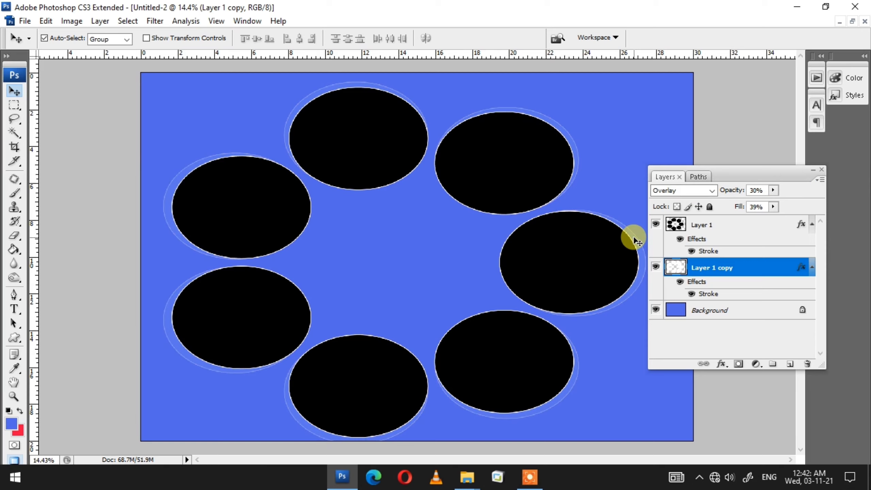
pyautogui.press('5')
pyautogui.press('5')
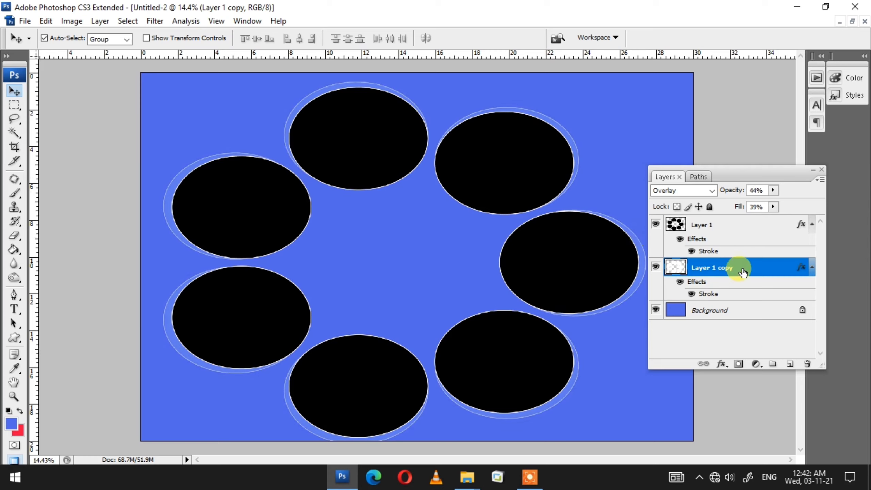
pyautogui.moveTo(776, 176); pyautogui.dragTo(822, 161)
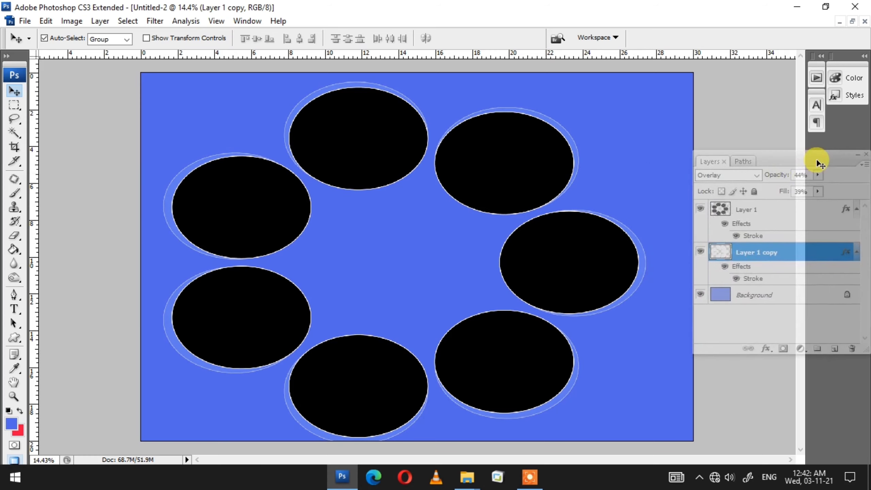
pyautogui.click(461, 163)
pyautogui.click(335, 165)
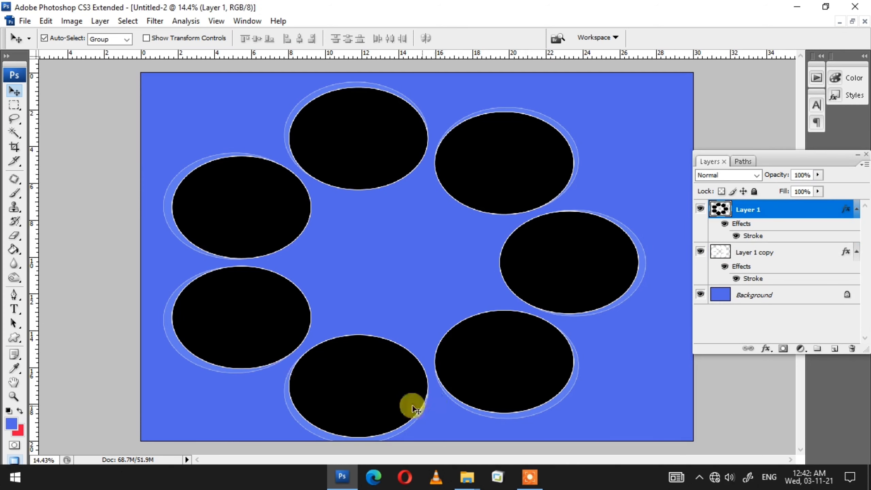
# Select Layer 1 and Layer 1 copy together and merge them
pyautogui.click(383, 394)
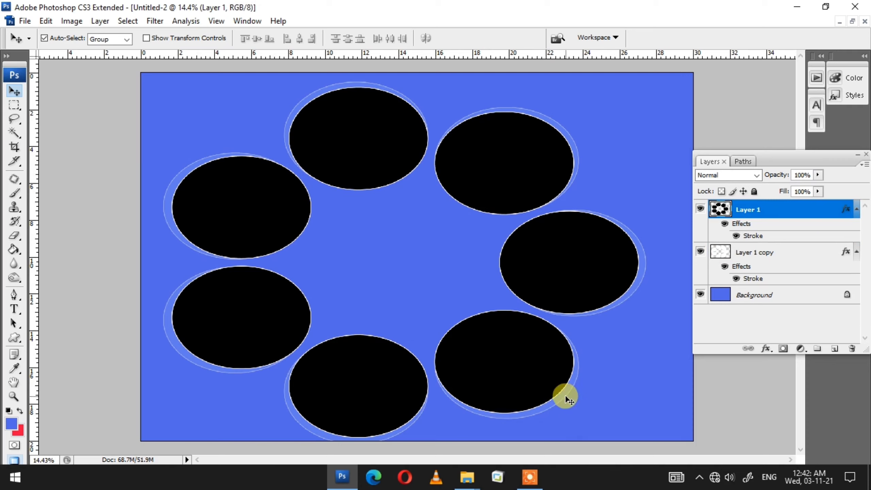
pyautogui.keyDown('shift'); pyautogui.click(639, 264); pyautogui.keyUp('shift')
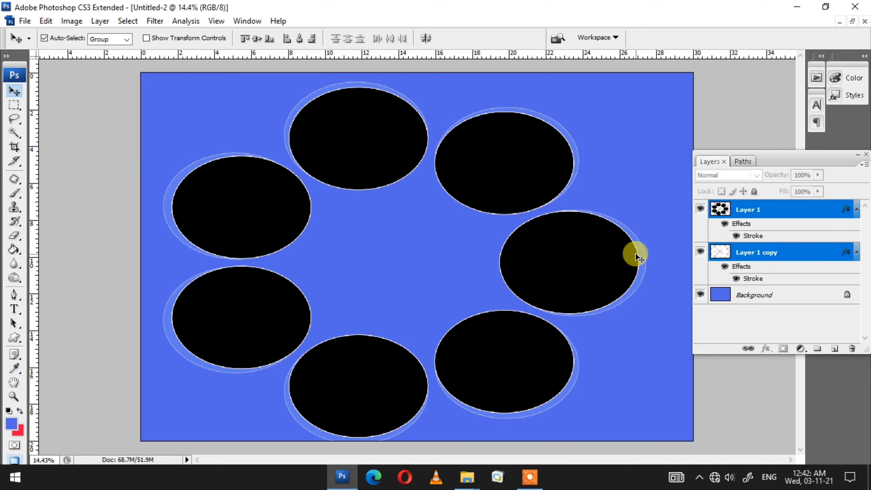
pyautogui.rightClick(782, 254)
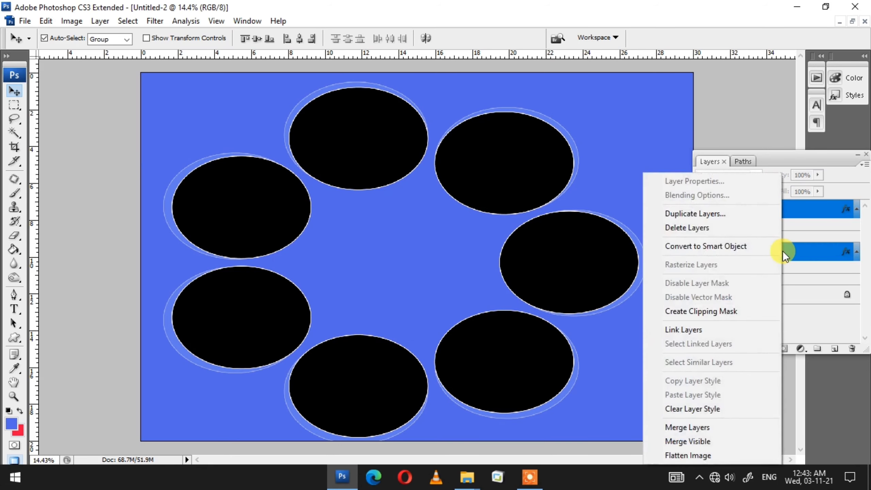
pyautogui.click(691, 427)
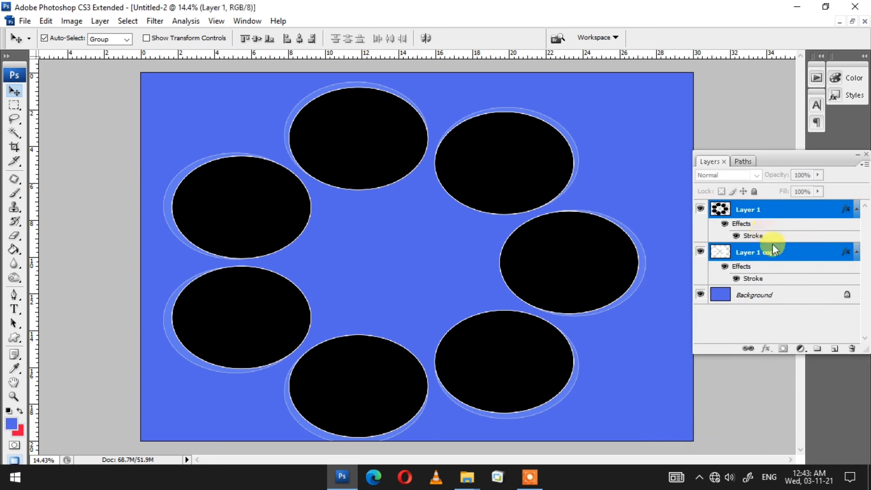
# Move the merged ring and narrow it to 96.7% width
pyautogui.moveTo(559, 270)
pyautogui.mouseDown()
pyautogui.moveTo(520, 286)
pyautogui.moveTo(550, 250)
pyautogui.mouseUp()
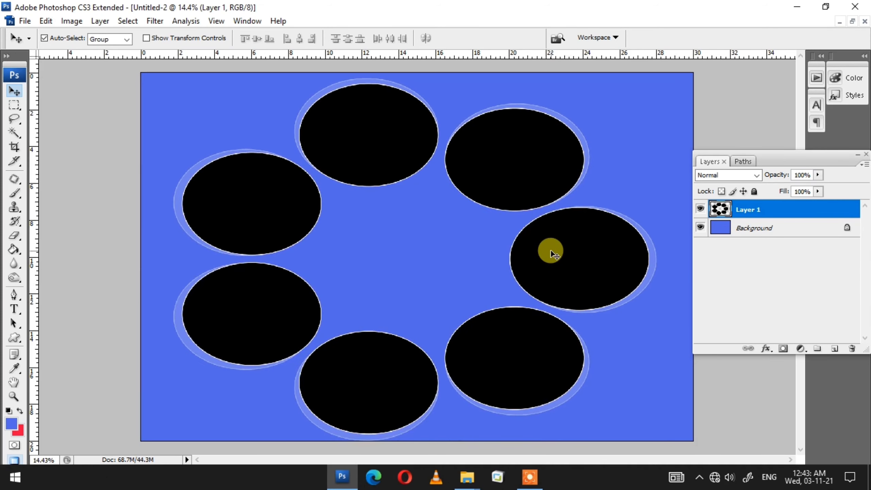
pyautogui.hotkey('ctrl', 't')
pyautogui.moveTo(657, 74); pyautogui.dragTo(654, 80)
pyautogui.moveTo(652, 260); pyautogui.dragTo(648, 260)
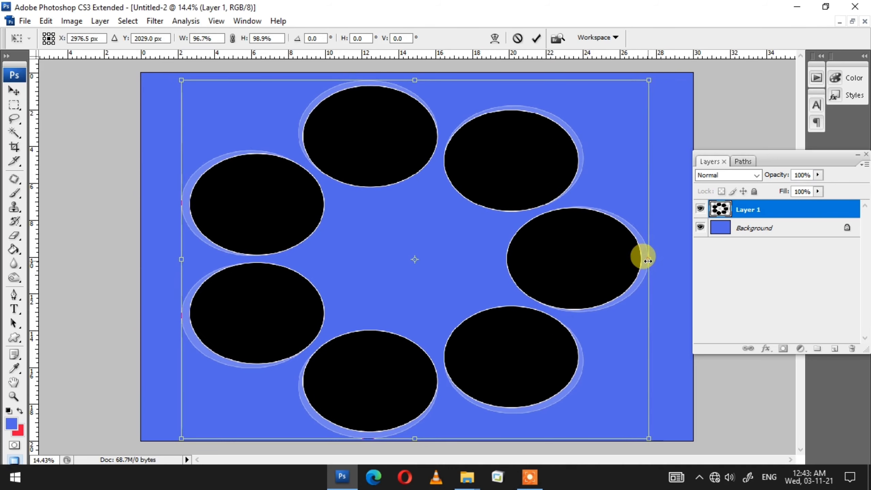
pyautogui.doubleClick(596, 268)
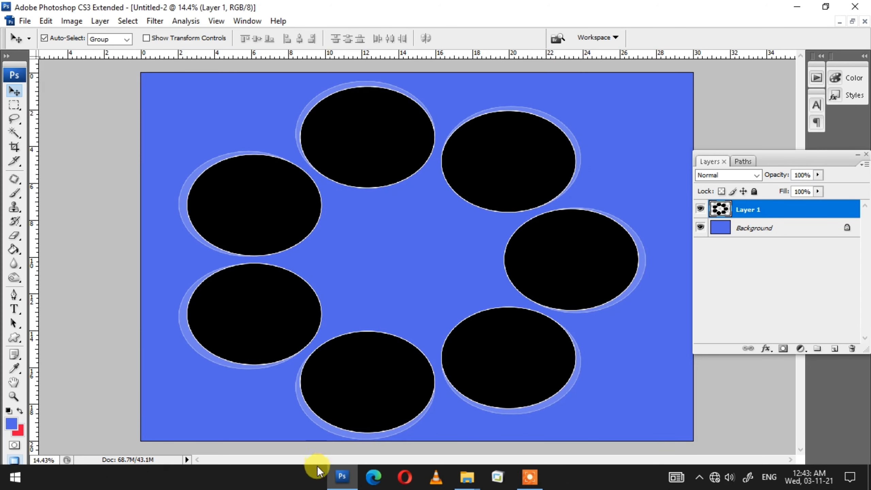
# Bring up the collage folder and open andrew-charles-GVT59U3Jhhl-unsplash.jpg in Photoshop
pyautogui.click(473, 477)
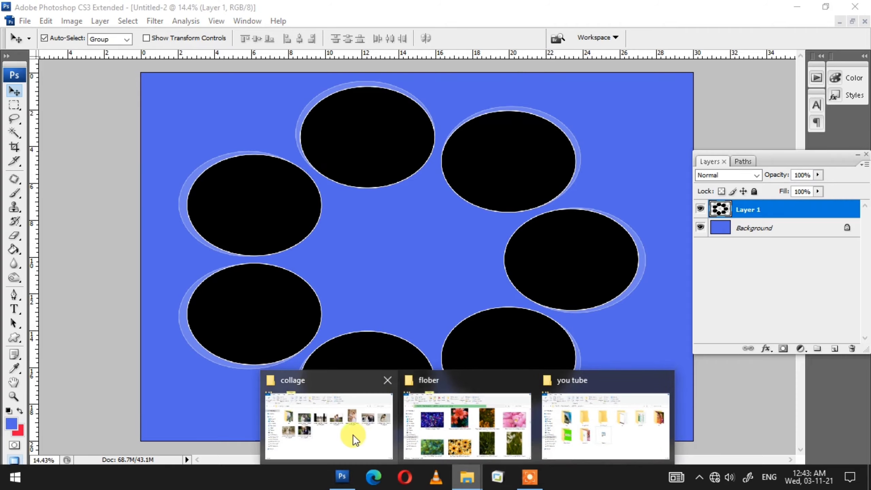
pyautogui.click(353, 435)
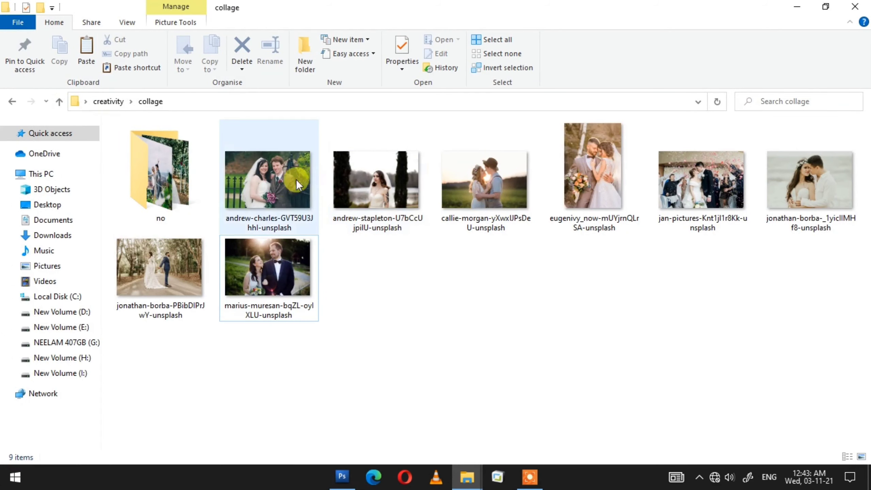
pyautogui.click(827, 6)
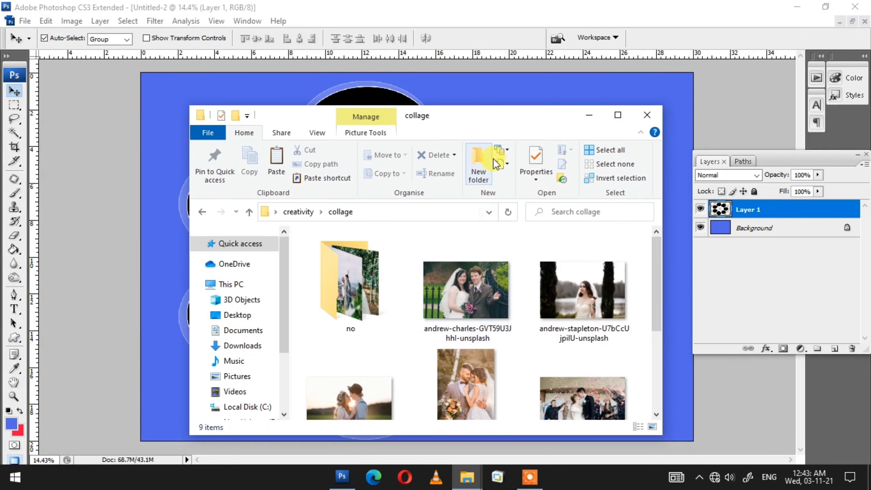
pyautogui.moveTo(497, 121); pyautogui.dragTo(367, 81)
pyautogui.keyDown('ctrl'); pyautogui.scroll(-1, 326, 313); pyautogui.keyUp('ctrl')
pyautogui.keyDown('ctrl'); pyautogui.scroll(-1, 326, 313); pyautogui.keyUp('ctrl')
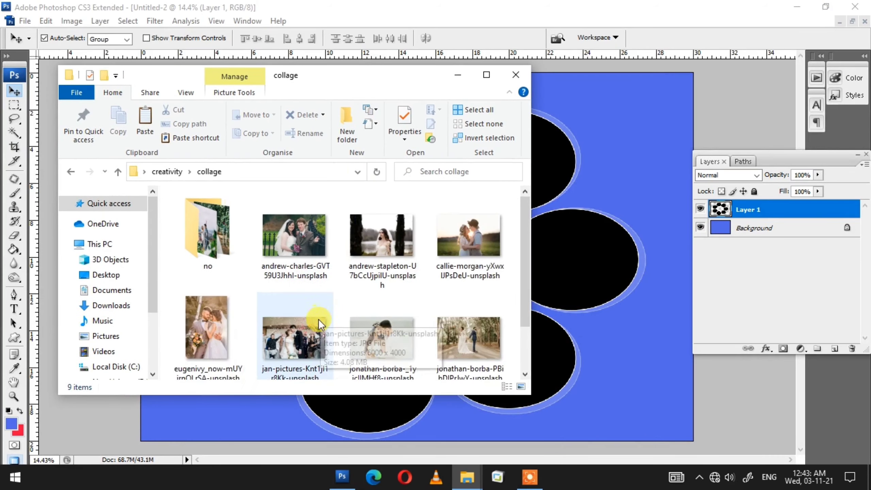
pyautogui.click(288, 240)
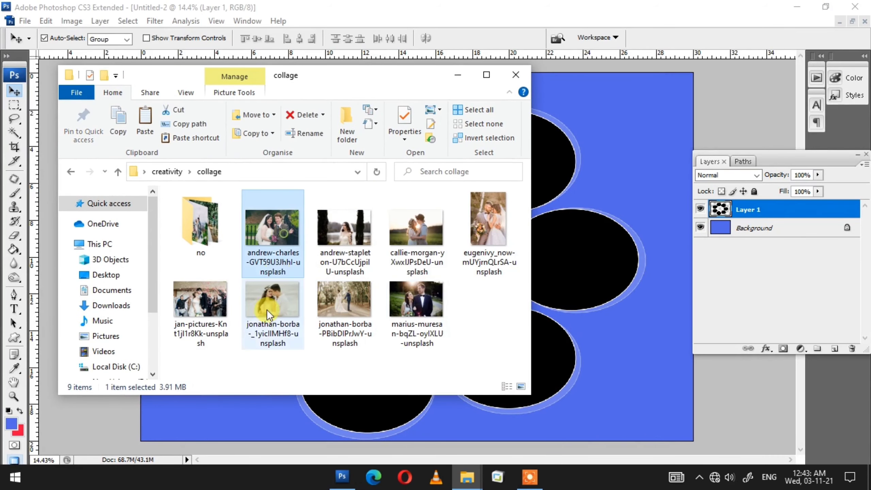
pyautogui.moveTo(290, 246); pyautogui.dragTo(548, 191)
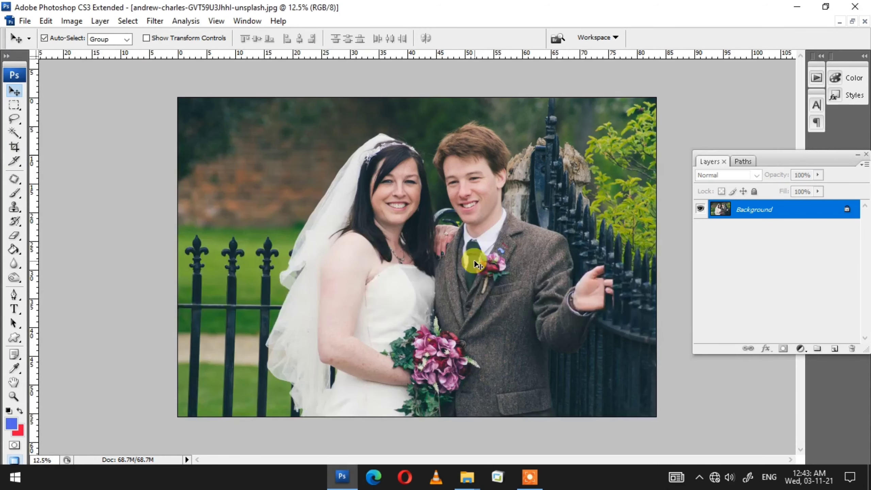
# Close the wedding photo without saving, hide the panels, and switch to the Magic Wand
pyautogui.press('z')
pyautogui.hotkey('ctrl', 'w')
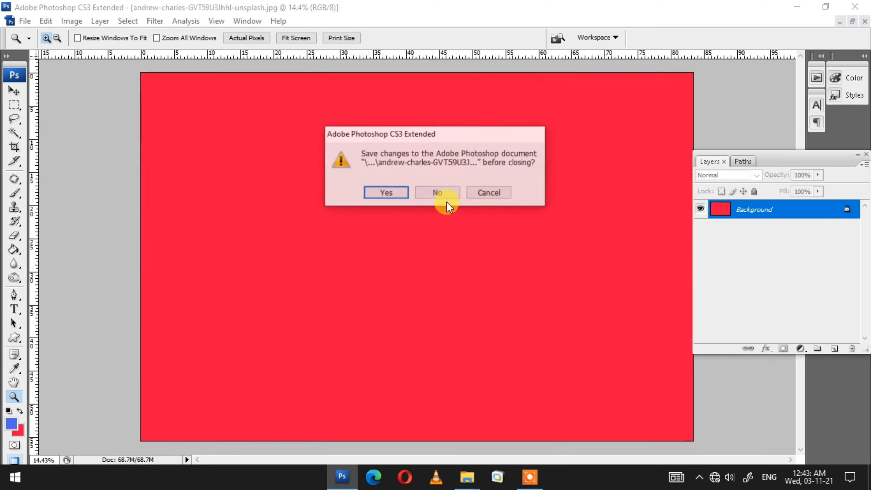
pyautogui.click(444, 195)
pyautogui.press('v')
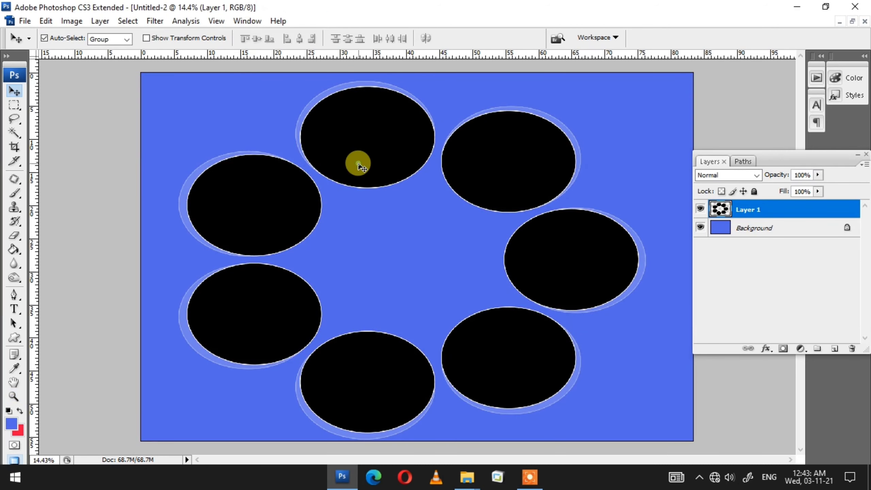
pyautogui.press('Tab')
pyautogui.press('Tab')
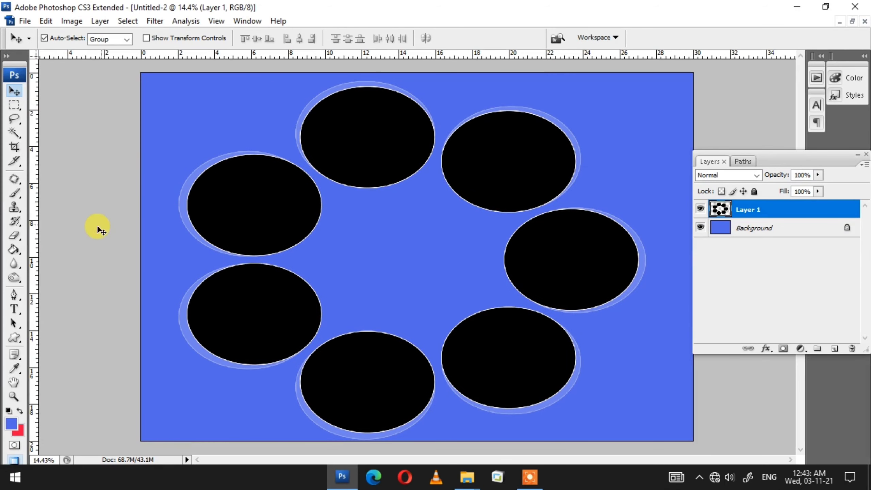
pyautogui.press('w')
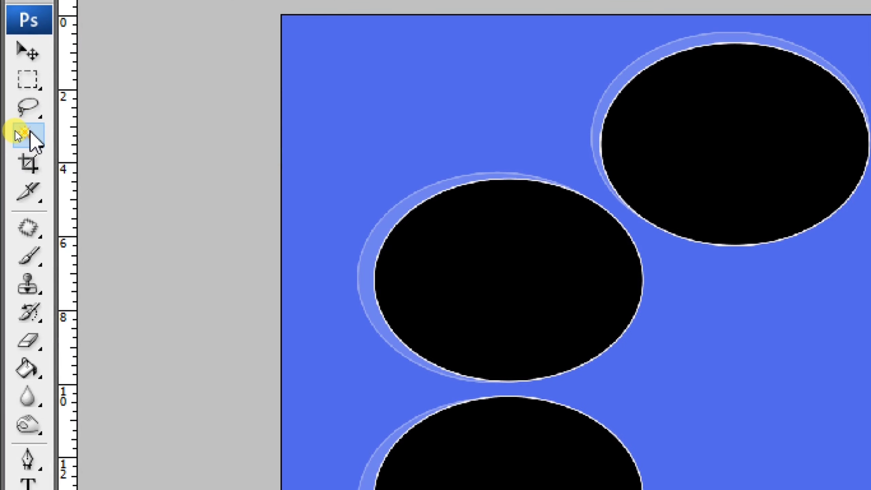
# Select the upper-left ellipse with the Magic Wand and Paste Into it
pyautogui.click(30, 130)
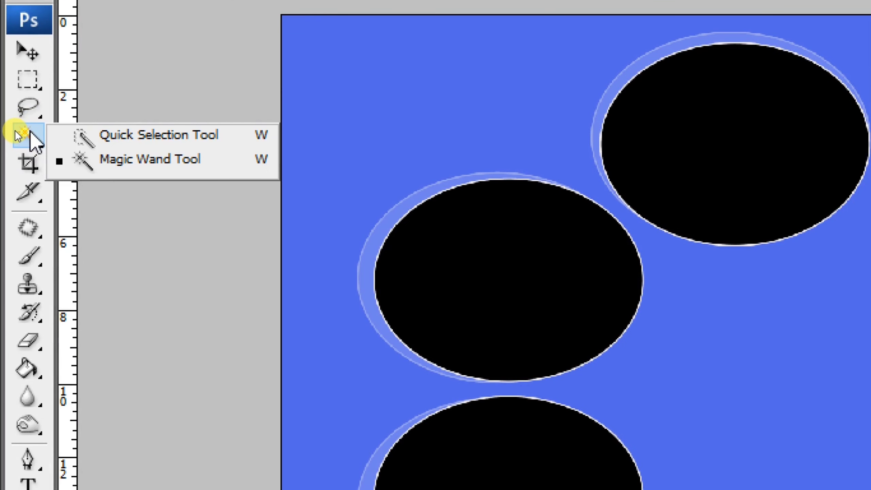
pyautogui.click(148, 165)
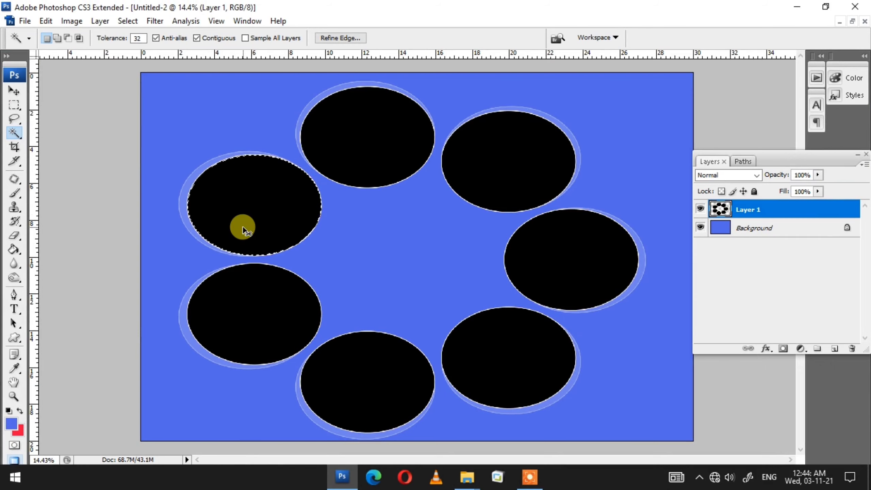
pyautogui.hotkey('ctrl', 'shift', 'v')
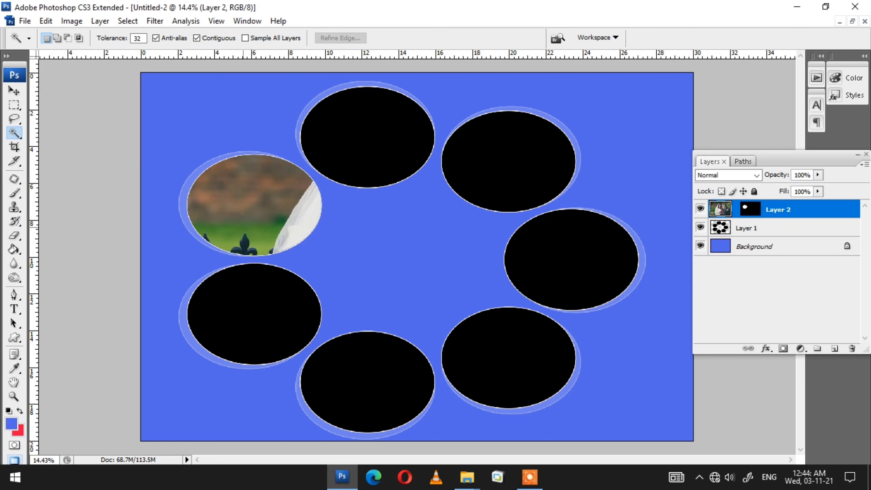
pyautogui.press('v')
# Scale the pasted wedding photo to about 34.5% so the couple fill the upper-left ellipse
pyautogui.hotkey('ctrl', '-')
pyautogui.hotkey('ctrl', 't')
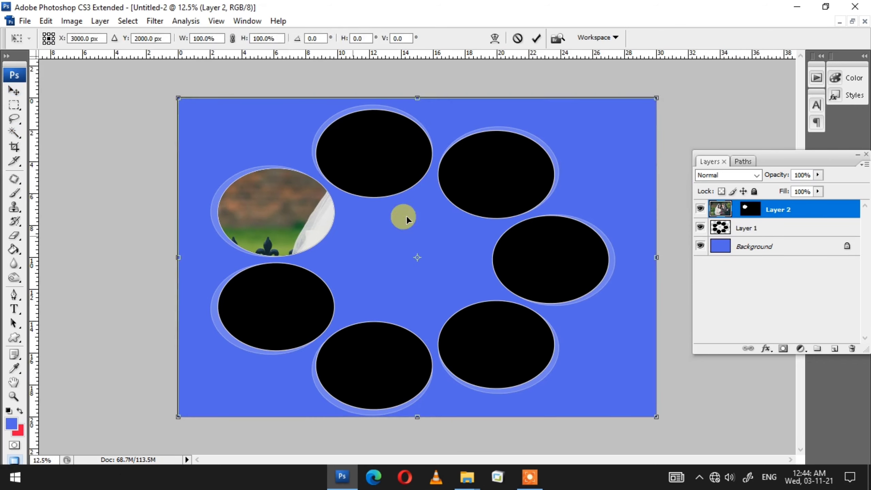
pyautogui.moveTo(658, 97)
pyautogui.mouseDown()
pyautogui.moveTo(502, 229)
pyautogui.moveTo(327, 232)
pyautogui.mouseUp()
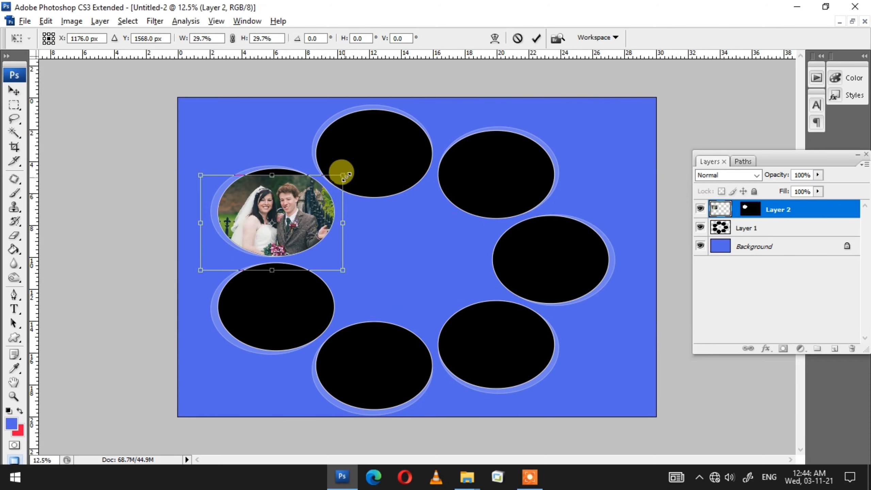
pyautogui.moveTo(352, 175); pyautogui.dragTo(354, 168)
pyautogui.hotkey('alt', 'Tab')
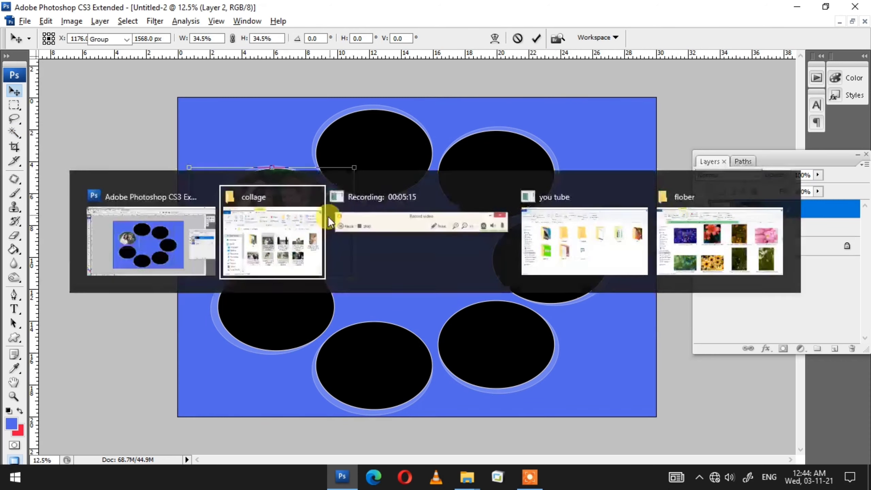
# Open the bride-by-the-lake photo, then close it without saving
pyautogui.click(274, 240)
pyautogui.moveTo(343, 230)
pyautogui.mouseDown()
pyautogui.moveTo(371, 249)
pyautogui.moveTo(582, 189)
pyautogui.mouseUp()
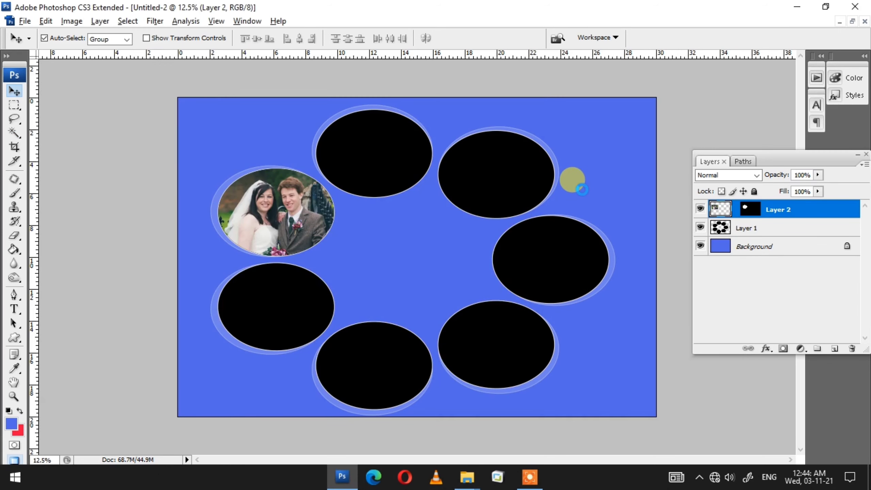
pyautogui.press('z')
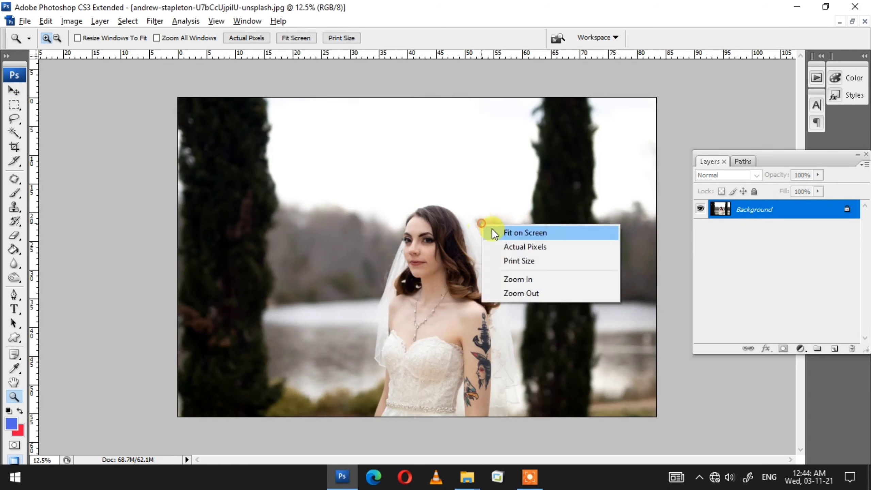
pyautogui.hotkey('ctrl', '0')
pyautogui.hotkey('ctrl', 'w')
pyautogui.click(445, 192)
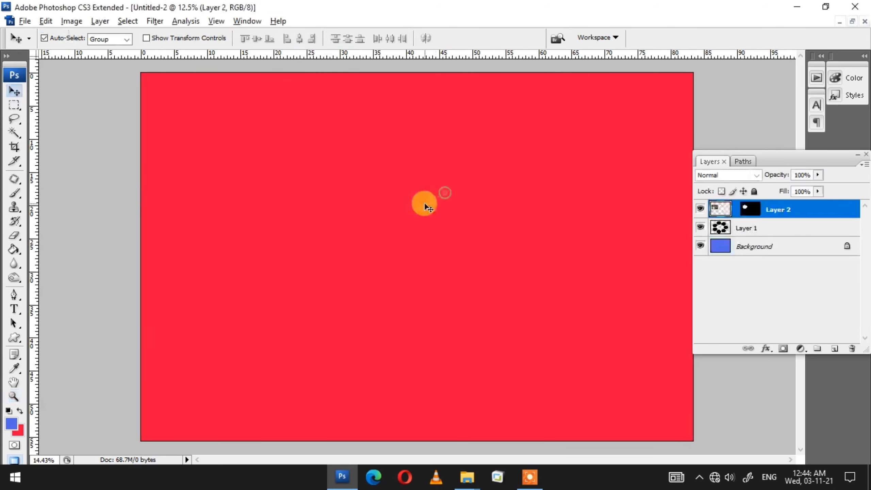
# Select the ellipse-ring layer and paste the bride photo into the top ellipse
pyautogui.click(397, 205)
pyautogui.press('z')
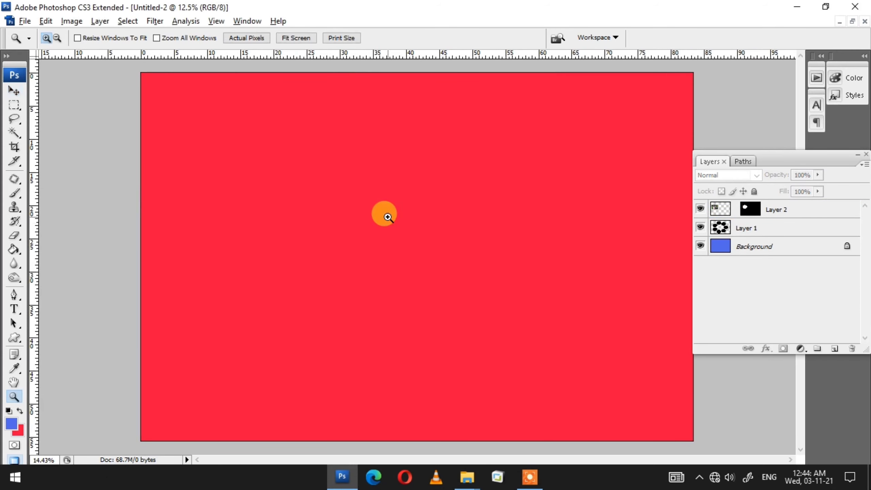
pyautogui.press('v')
pyautogui.click(376, 170)
pyautogui.press('w')
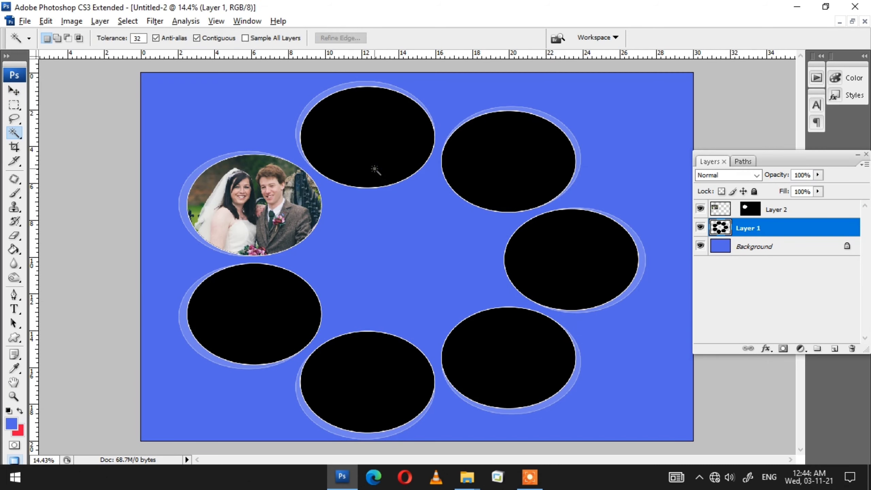
pyautogui.hotkey('ctrl', 'shift', 'v')
# Scale the bride photo to about 41.6% and position it within the top ellipse
pyautogui.hotkey('ctrl', 't')
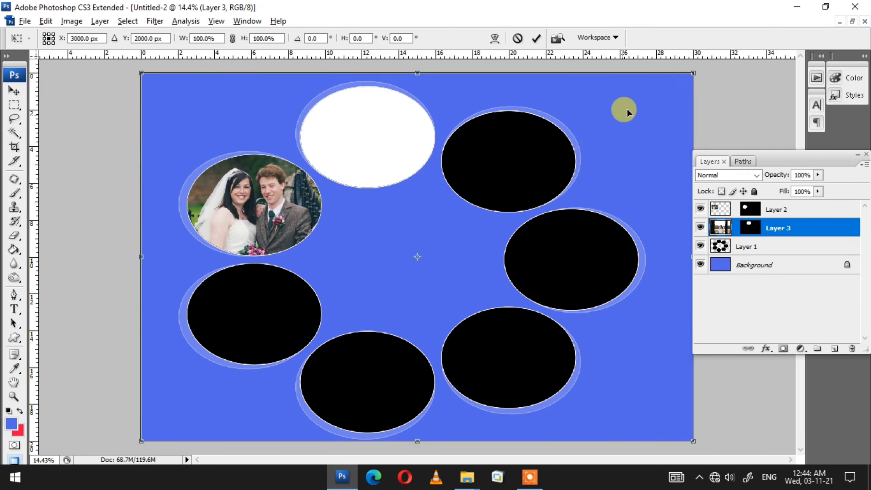
pyautogui.moveTo(695, 71); pyautogui.dragTo(511, 218)
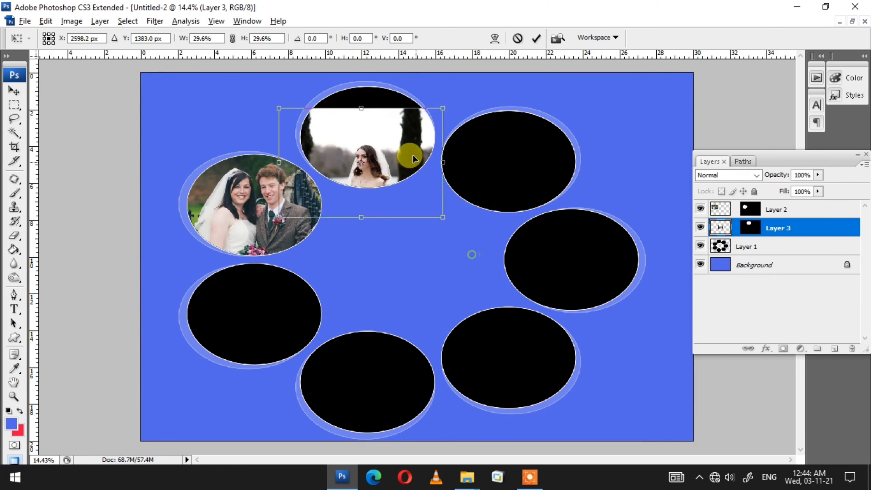
pyautogui.moveTo(473, 250); pyautogui.dragTo(419, 138)
pyautogui.moveTo(446, 198)
pyautogui.mouseDown()
pyautogui.moveTo(459, 221)
pyautogui.moveTo(416, 174)
pyautogui.mouseUp()
pyautogui.click(407, 269)
pyautogui.hotkey('alt', 'Tab')
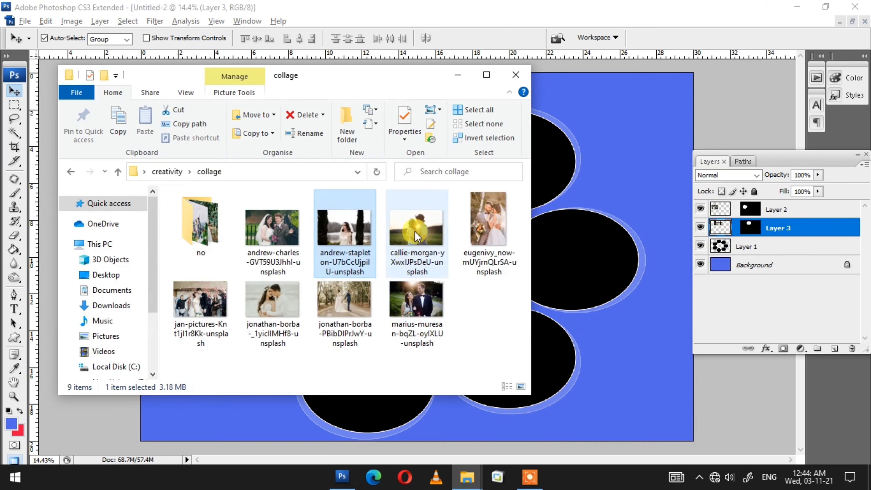
# Open the sunset couple-in-a-hat photo, fit it on screen, and close it without saving
pyautogui.click(581, 162)
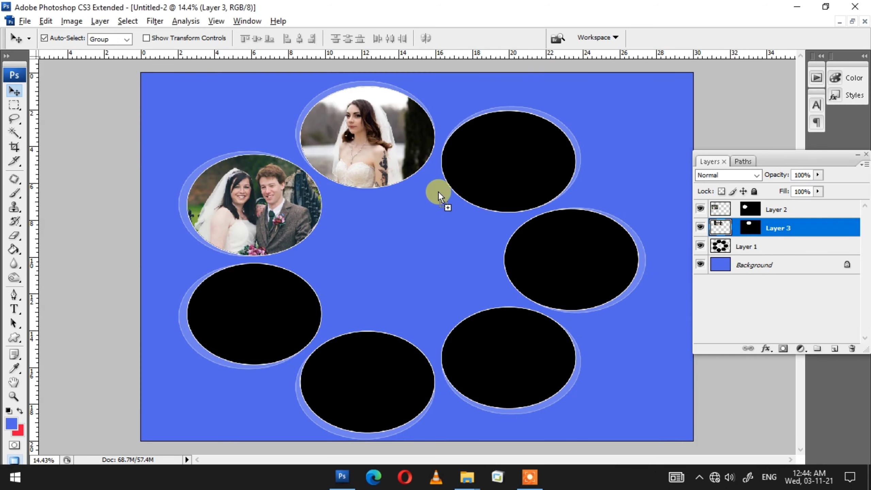
pyautogui.hotkey('ctrl', 'Tab')
pyautogui.press('z')
pyautogui.rightClick(430, 225)
pyautogui.click(453, 234)
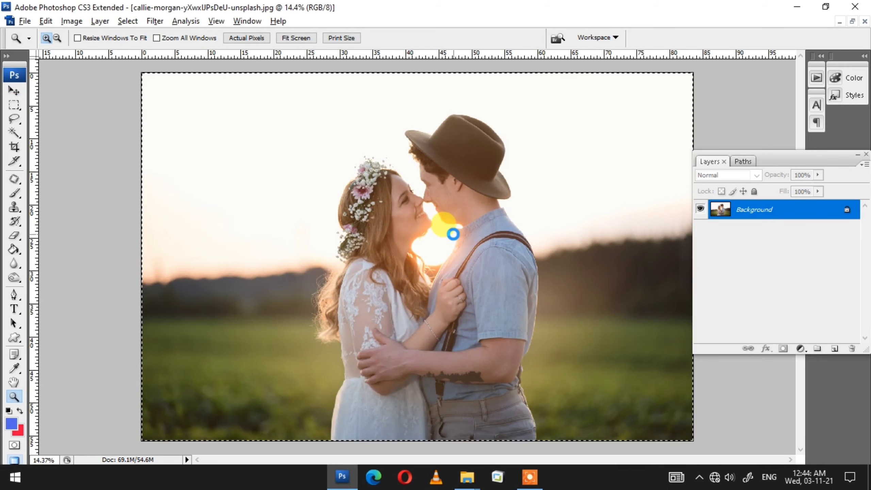
pyautogui.hotkey('ctrl', 'w')
pyautogui.click(435, 195)
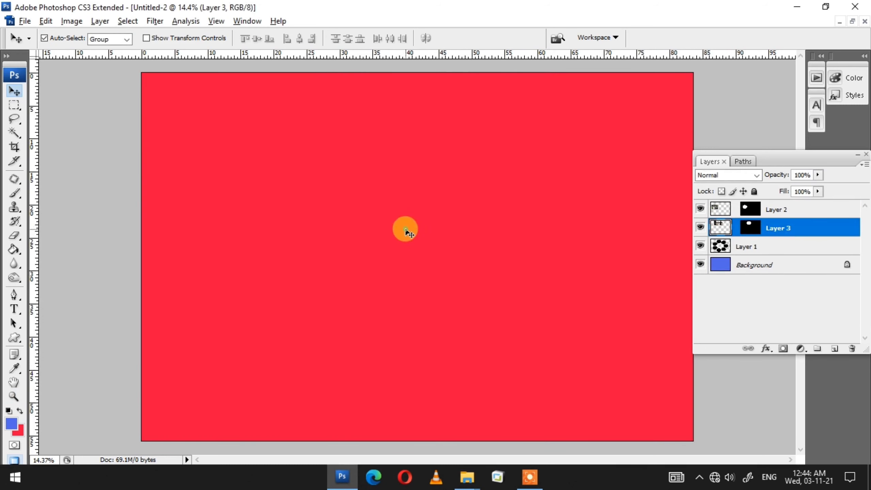
# Fit the collage on screen and paste the couple photo into the top-right ellipse
pyautogui.press('z')
pyautogui.rightClick(369, 208)
pyautogui.click(385, 216)
pyautogui.press('v')
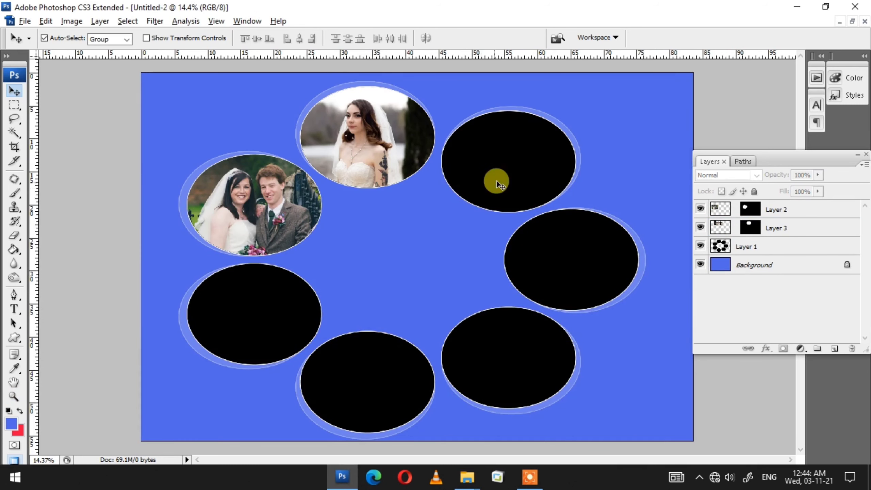
pyautogui.click(496, 182)
pyautogui.press('w')
pyautogui.hotkey('ctrl', 'shift', 'v')
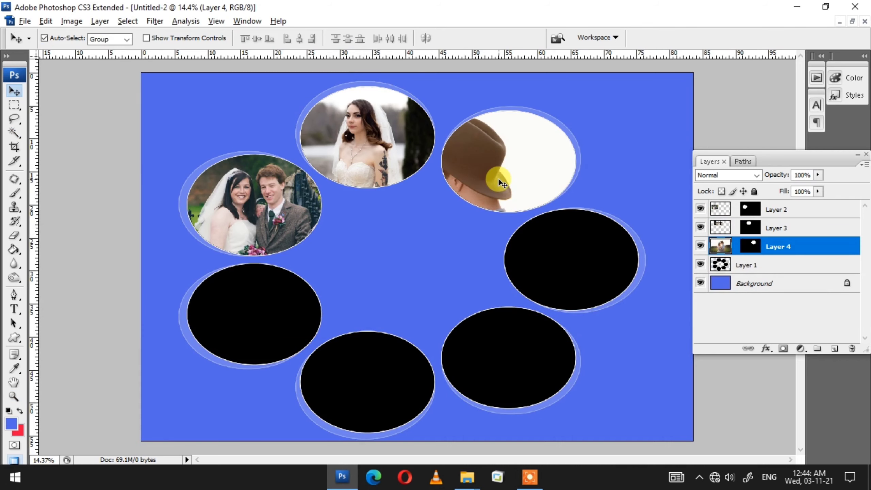
# Scale the couple photo to about 39.4% and fit it into the top-right ellipse
pyautogui.hotkey('ctrl', 't')
pyautogui.moveTo(696, 71); pyautogui.dragTo(517, 191)
pyautogui.moveTo(454, 258)
pyautogui.mouseDown()
pyautogui.moveTo(549, 172)
pyautogui.moveTo(531, 167)
pyautogui.mouseUp()
pyautogui.moveTo(612, 239); pyautogui.dragTo(609, 251)
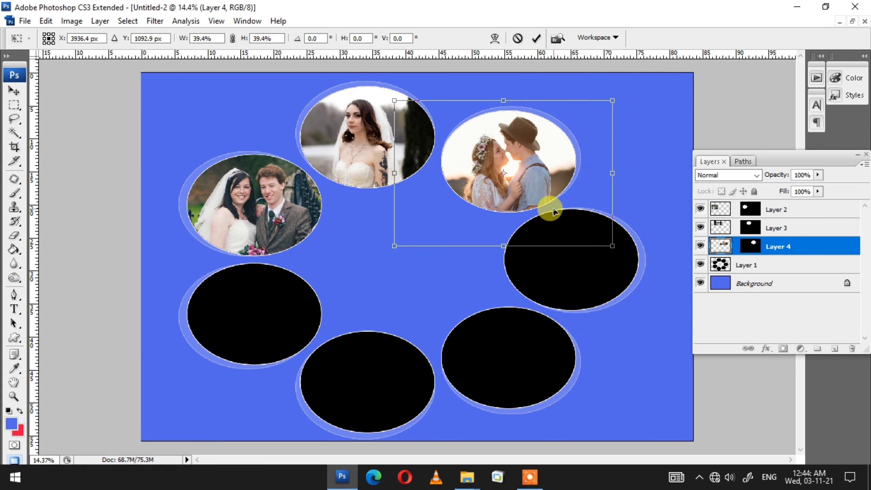
pyautogui.doubleClick(525, 164)
pyautogui.hotkey('alt', 'Tab')
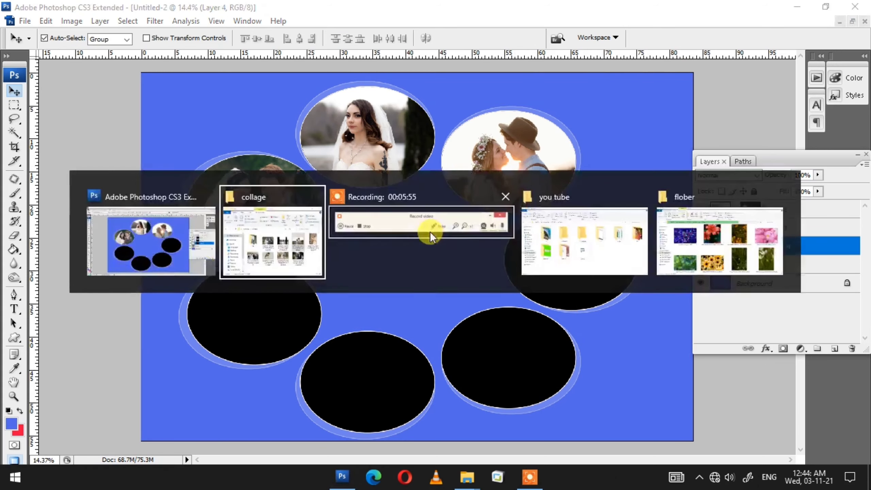
# Open the flower-crown embracing couple photo, fit it on screen, and close it without saving
pyautogui.click(304, 233)
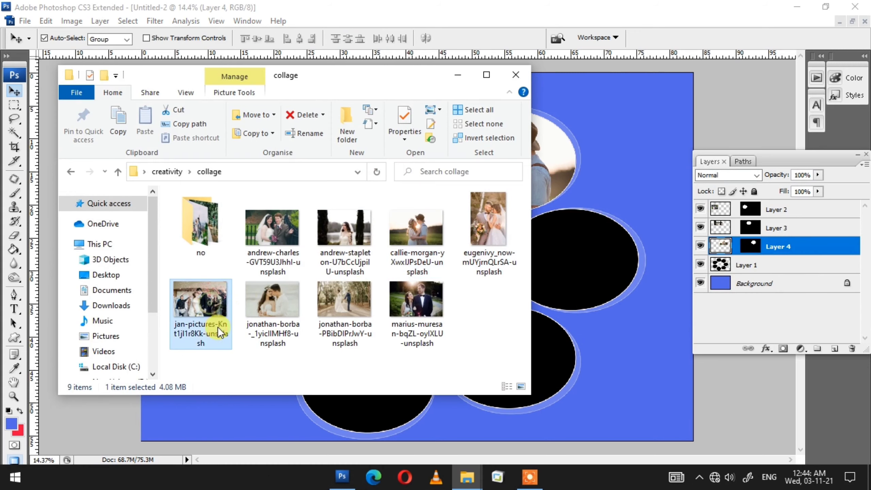
pyautogui.click(604, 176)
pyautogui.click(400, 200)
pyautogui.press('z')
pyautogui.rightClick(428, 229)
pyautogui.click(442, 237)
pyautogui.hotkey('ctrl', 'w')
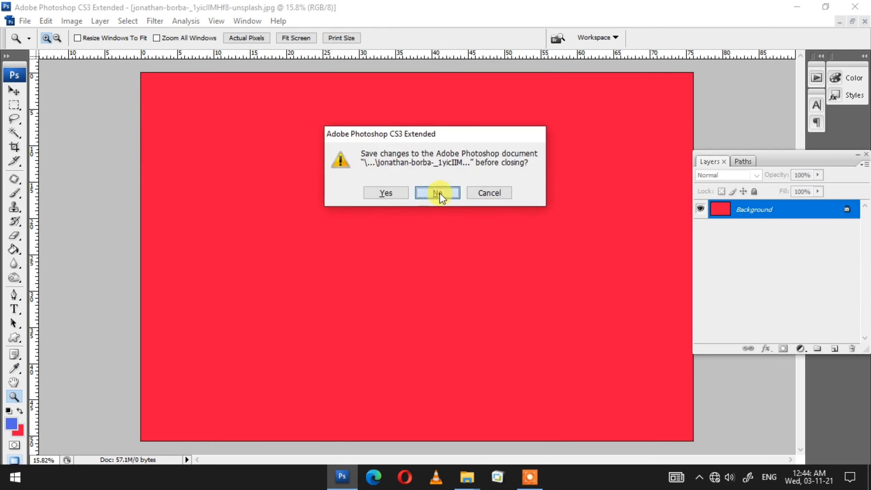
pyautogui.click(439, 192)
# Magic-wand the lower-left ellipse on the ring layer and paste the photo into it
pyautogui.press('v')
pyautogui.click(265, 336)
pyautogui.press('w')
pyautogui.click(254, 332)
pyautogui.hotkey('ctrl', 'shift', 'v')
# Scale the photo to about 33.9% and fit it into the lower-left ellipse
pyautogui.hotkey('ctrl', 't')
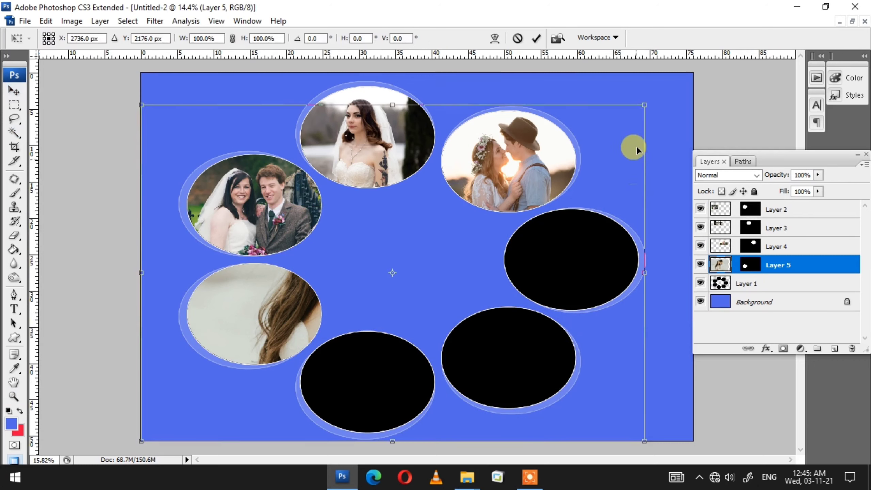
pyautogui.moveTo(642, 110); pyautogui.dragTo(455, 245)
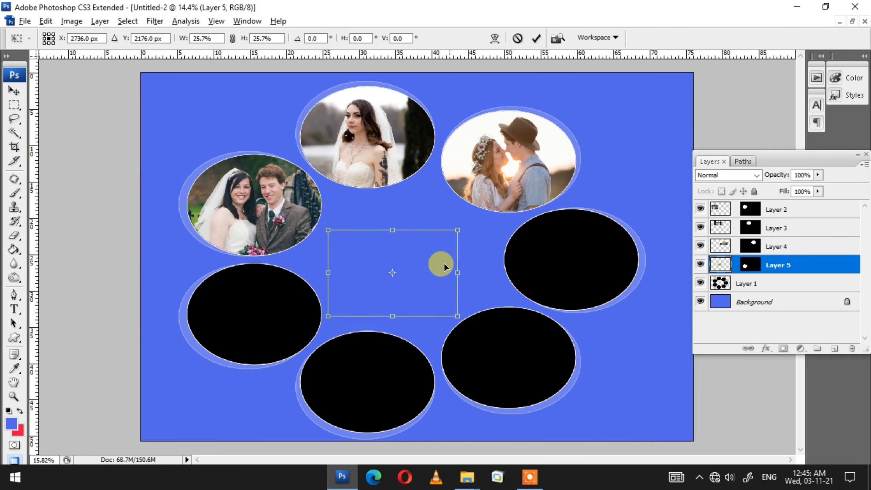
pyautogui.moveTo(429, 276); pyautogui.dragTo(295, 316)
pyautogui.moveTo(331, 283); pyautogui.dragTo(343, 254)
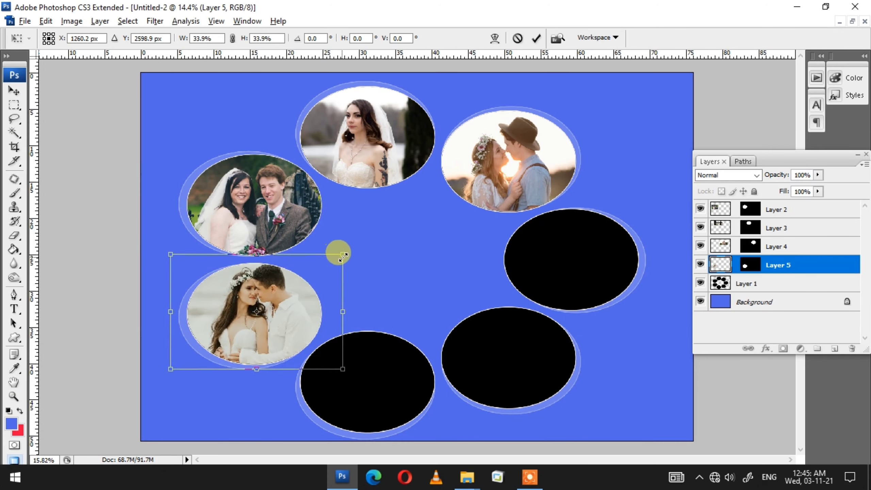
pyautogui.doubleClick(259, 354)
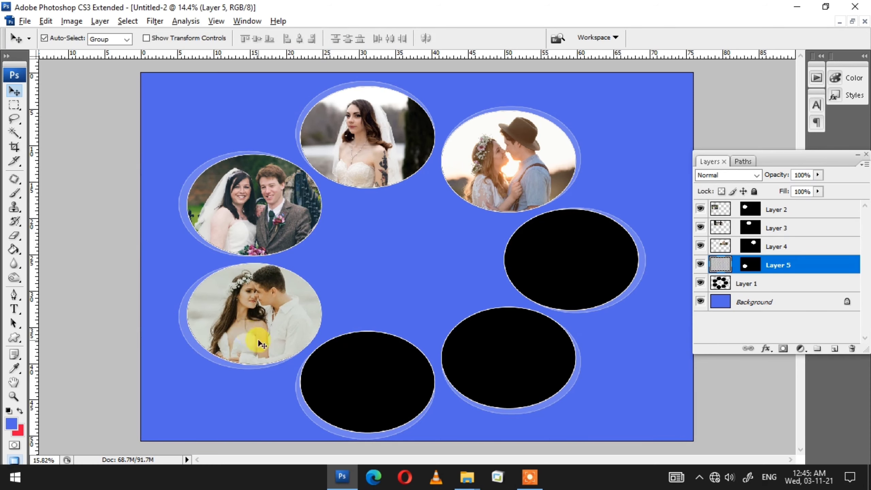
pyautogui.hotkey('alt', 'Tab')
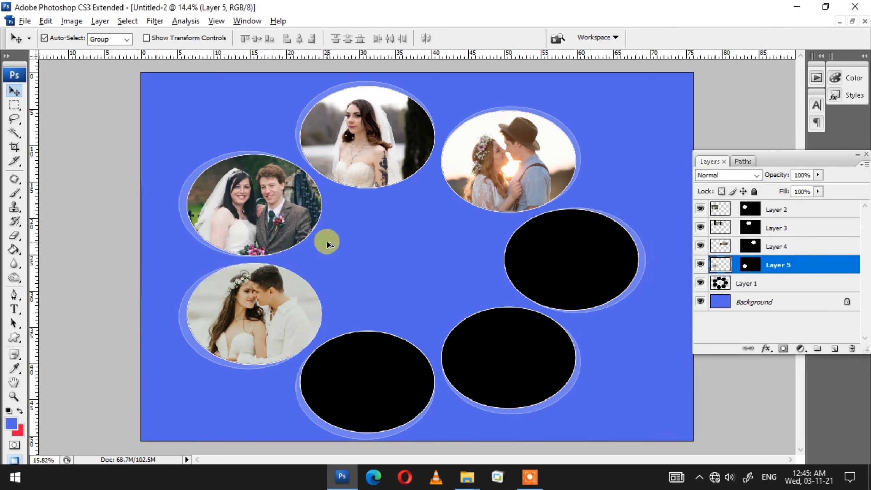
pyautogui.hotkey('alt', 'Tab')
# Open the tree-lined road couple photo, copy it, and close it without saving
pyautogui.click(304, 259)
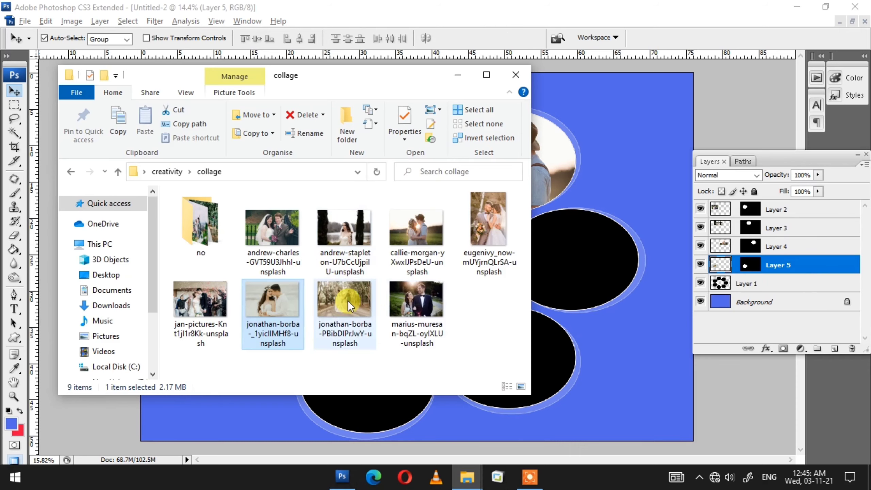
pyautogui.click(595, 154)
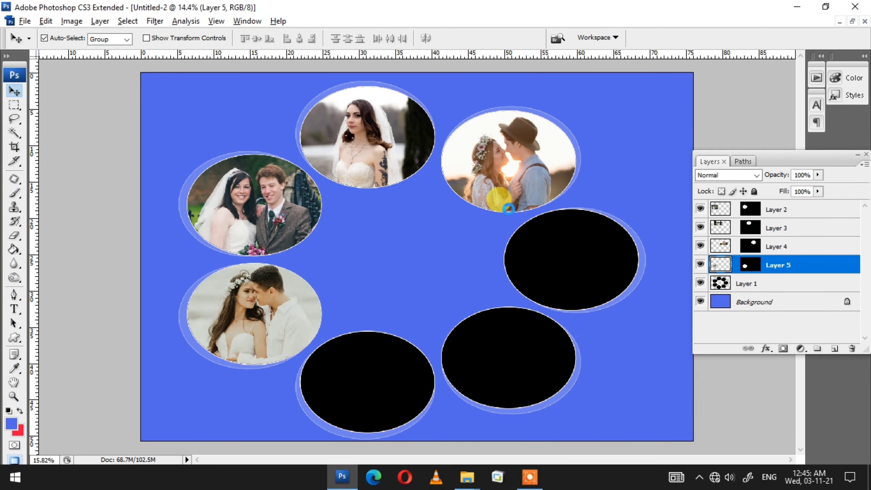
pyautogui.press('z')
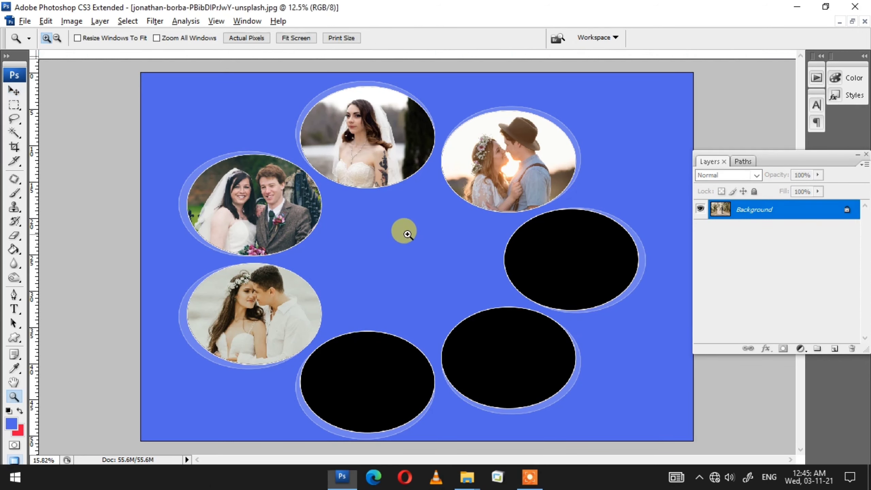
pyautogui.hotkey('ctrl', '0')
pyautogui.hotkey('ctrl', 'BackSpace')
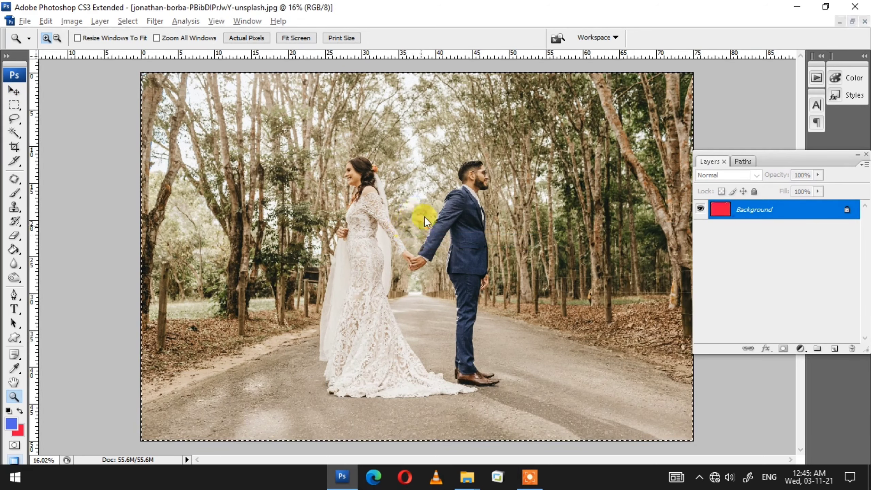
pyautogui.hotkey('ctrl', 'w')
pyautogui.click(435, 194)
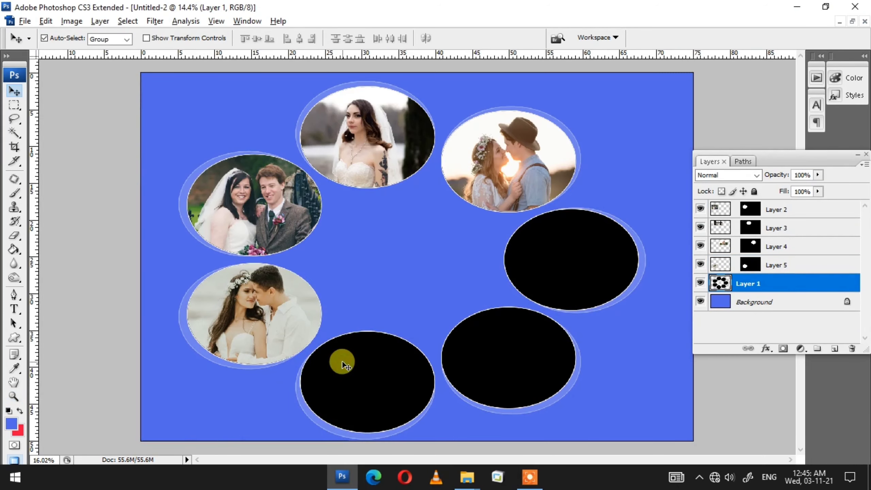
# Paste the road photo into the bottom-middle ellipse and scale it to about 38.5%
pyautogui.press('w')
pyautogui.click(342, 361)
pyautogui.hotkey('ctrl', 'shift', 'v')
pyautogui.hotkey('ctrl', 't')
pyautogui.moveTo(636, 100)
pyautogui.mouseDown()
pyautogui.moveTo(450, 258)
pyautogui.moveTo(419, 383)
pyautogui.mouseUp()
pyautogui.moveTo(423, 376); pyautogui.dragTo(423, 374)
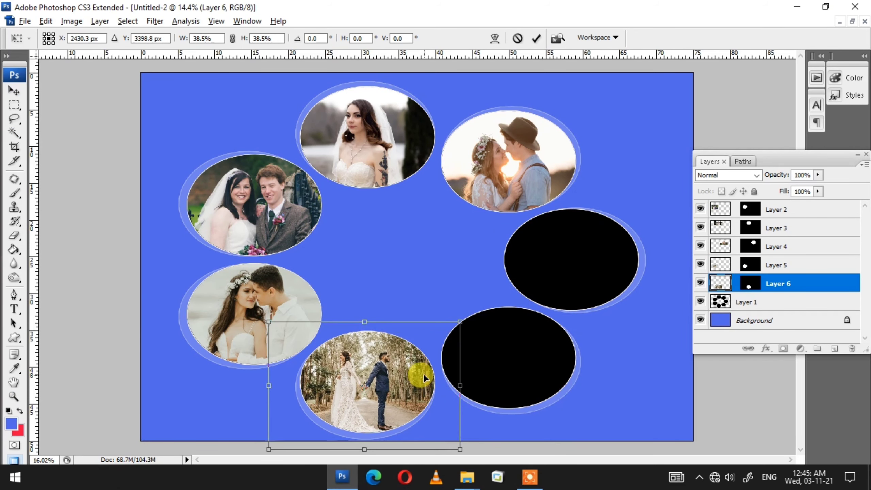
pyautogui.hotkey('alt', 'Tab')
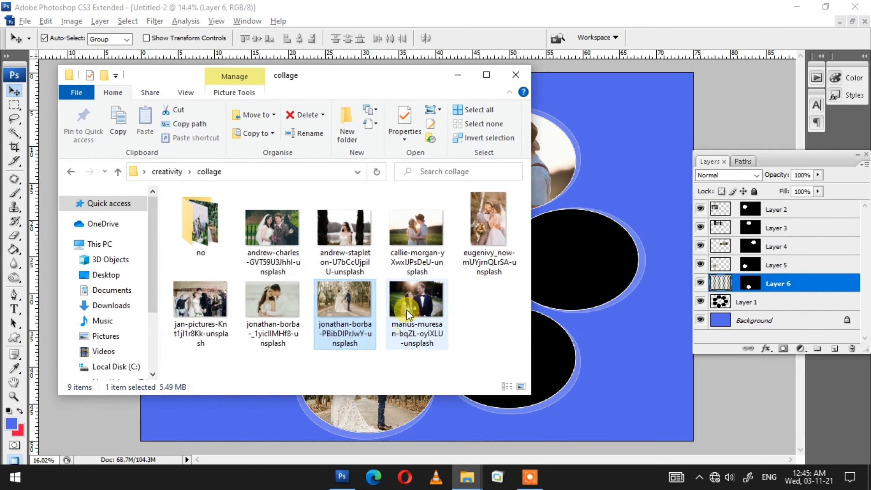
# Open the tuxedoed-groom couple photo, copy it, and close it without saving
pyautogui.moveTo(408, 309); pyautogui.dragTo(600, 205)
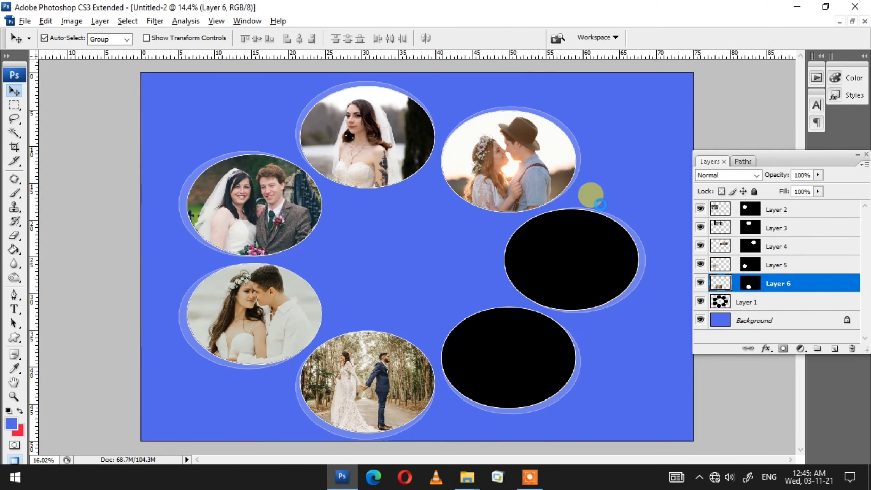
pyautogui.press('z')
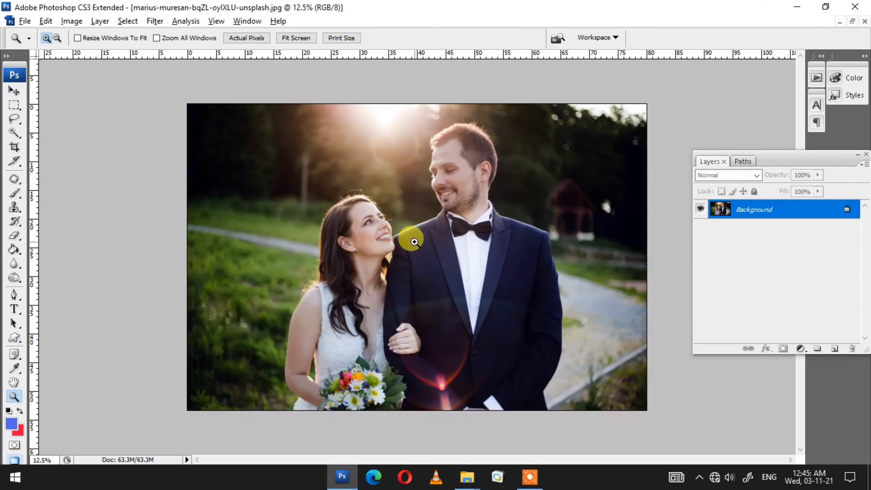
pyautogui.hotkey('ctrl', '0')
pyautogui.hotkey('ctrl', 'BackSpace')
pyautogui.hotkey('ctrl', 'w')
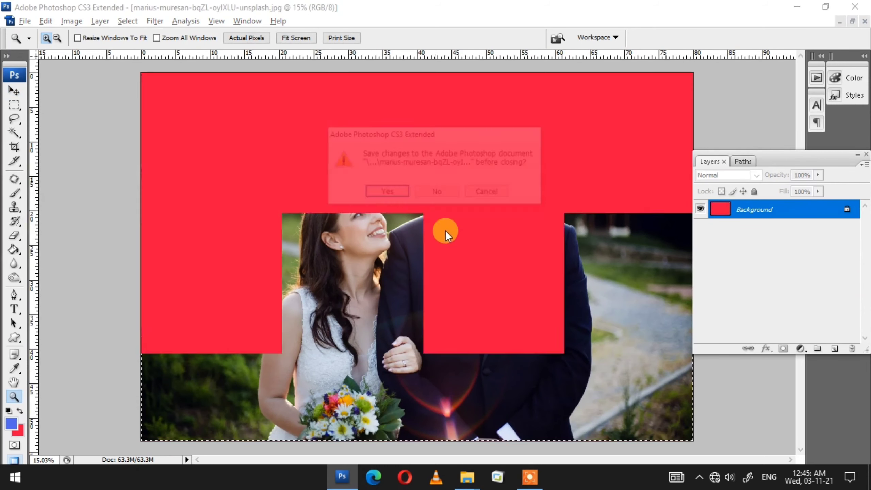
pyautogui.click(432, 193)
pyautogui.click(535, 327)
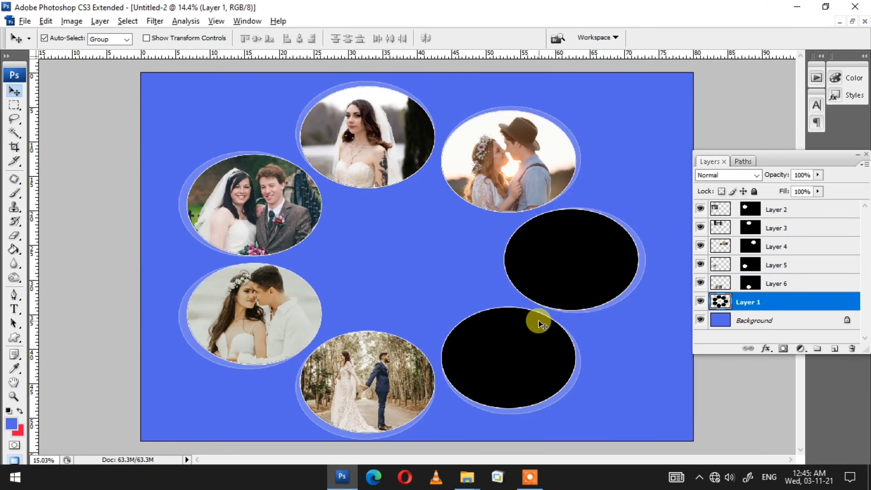
# Paste the photo into the lower-right ellipse and scale it to about 37.9%
pyautogui.press('w')
pyautogui.click(507, 350)
pyautogui.hotkey('ctrl', 'shift', 'v')
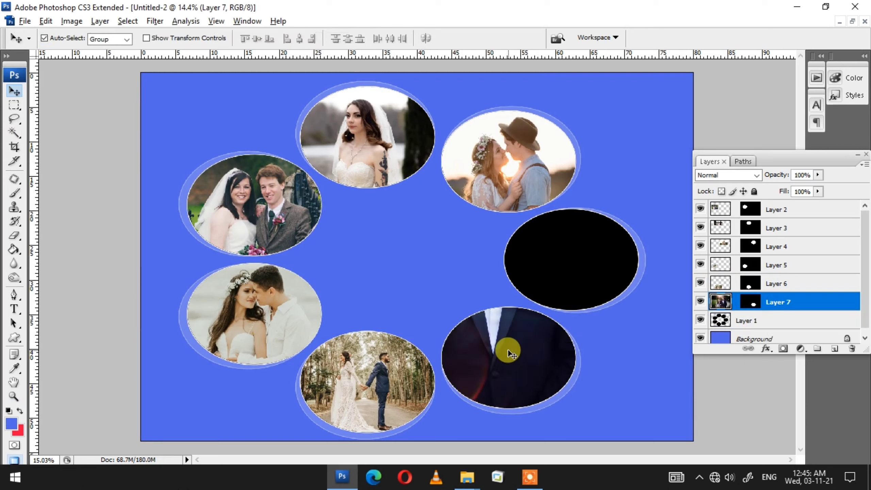
pyautogui.hotkey('ctrl', 't')
pyautogui.moveTo(696, 84)
pyautogui.mouseDown()
pyautogui.moveTo(495, 241)
pyautogui.moveTo(566, 363)
pyautogui.mouseUp()
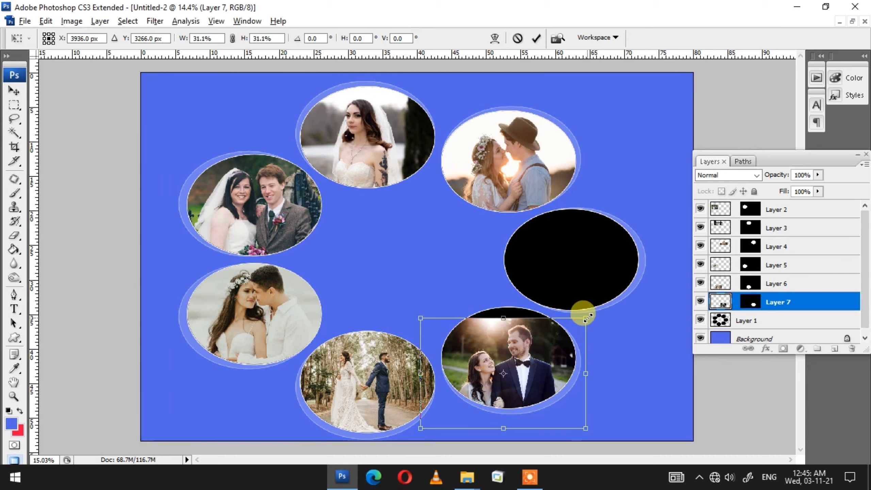
pyautogui.moveTo(585, 318); pyautogui.dragTo(603, 307)
pyautogui.hotkey('alt', 'Tab')
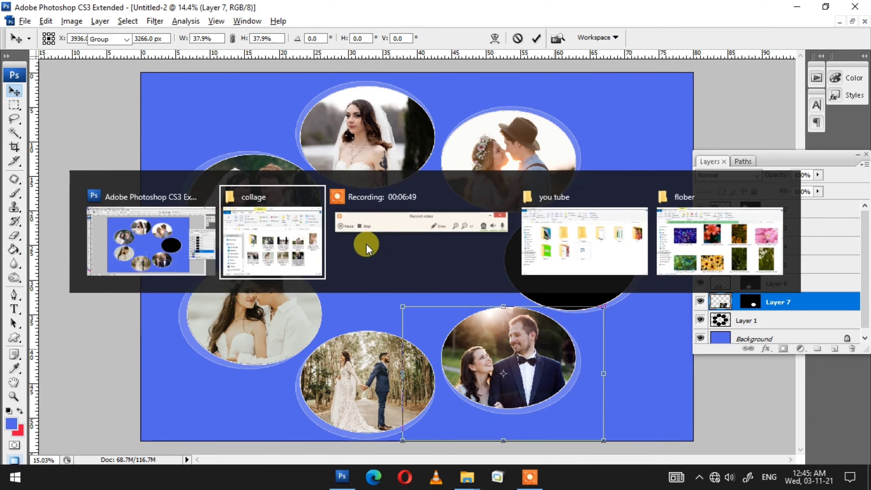
# Commit the lower-right photo's transform and pick the bride-between-the-trees photo from the collage folder
pyautogui.hotkey('alt', 'Tab')
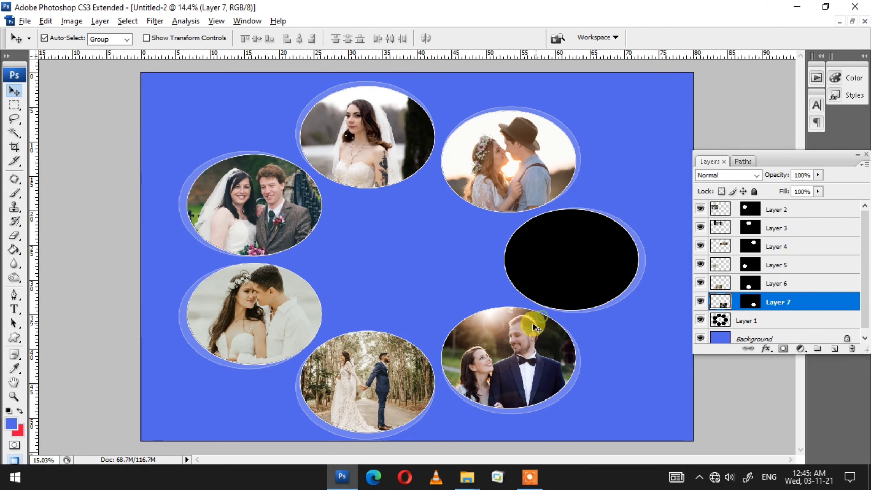
pyautogui.hotkey('alt', 'Tab')
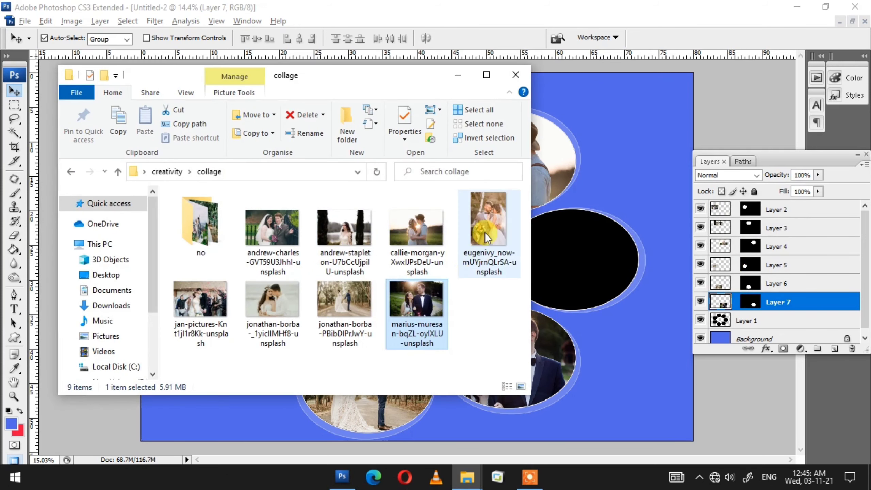
pyautogui.click(343, 287)
pyautogui.click(347, 223)
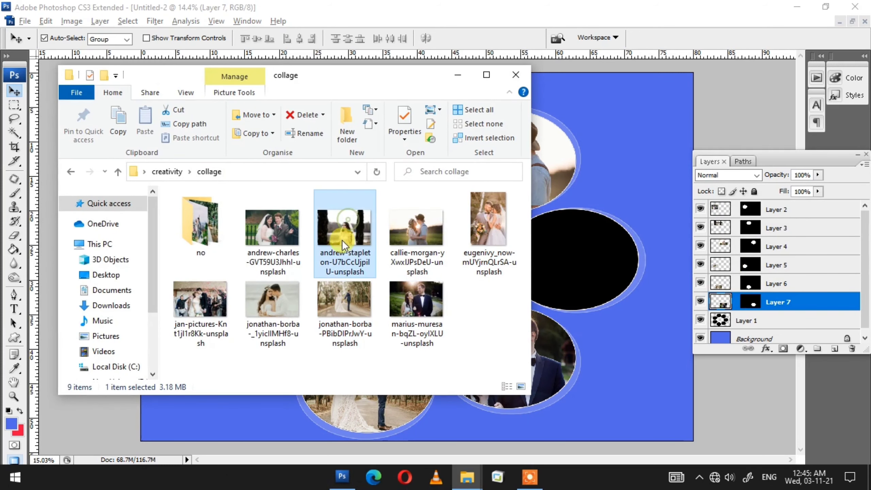
pyautogui.hotkey('alt', 'Tab')
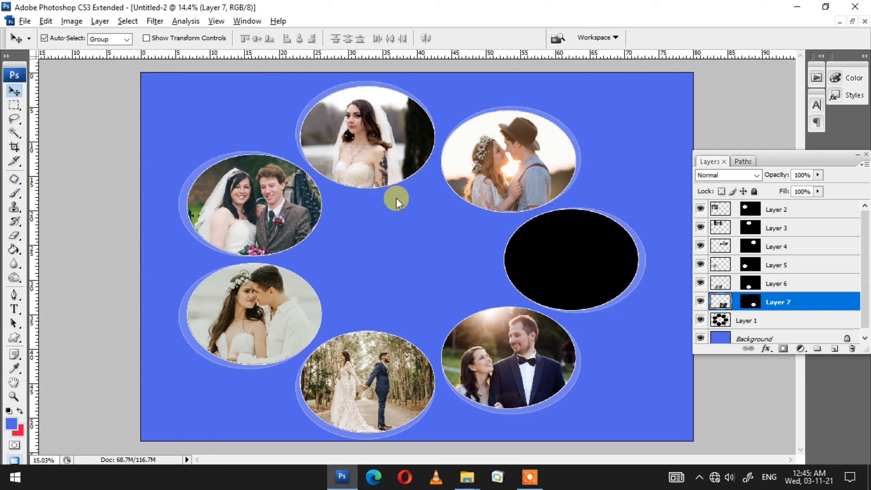
# Fit the andrew-stapleton bride photo on screen, then close it without saving
pyautogui.press('z')
pyautogui.rightClick(404, 236)
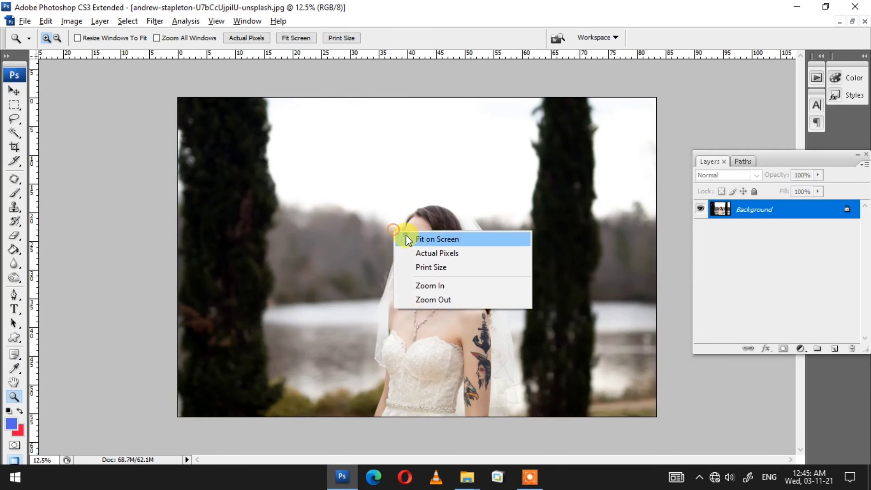
pyautogui.click(408, 237)
pyautogui.hotkey('ctrl', 'w')
pyautogui.click(425, 200)
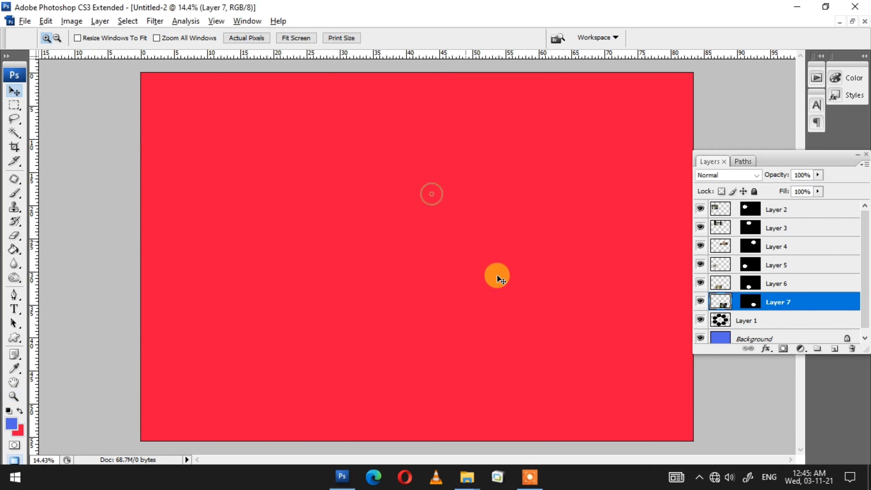
# Fit the whole collage on screen and bring the collage folder back to the front
pyautogui.press('v')
pyautogui.press('z')
pyautogui.rightClick(398, 236)
pyautogui.click(397, 225)
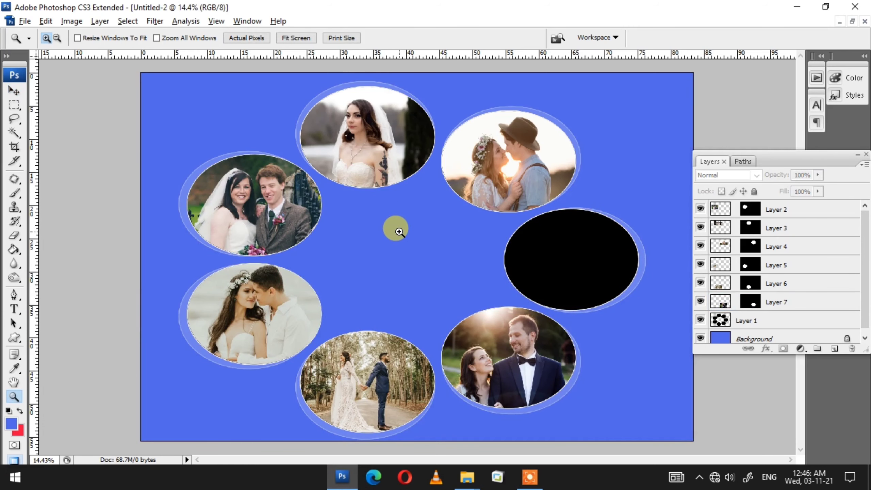
pyautogui.hotkey('alt', 'Tab')
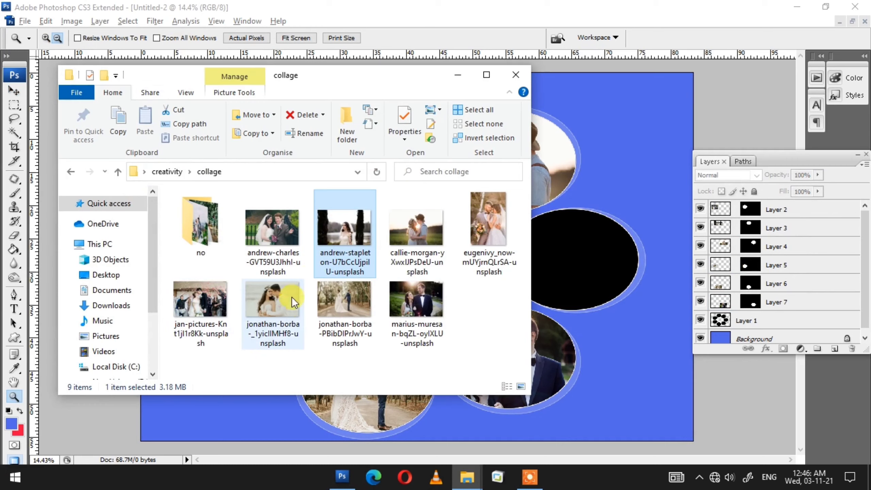
# Copy the jonathan-borba flower-crown photo and paste it into the right ellipse
pyautogui.click(284, 309)
pyautogui.moveTo(275, 303); pyautogui.dragTo(623, 168)
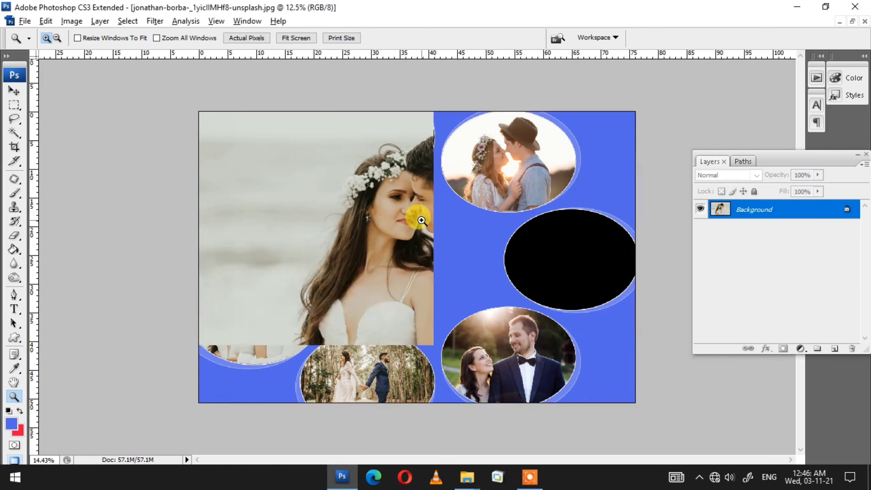
pyautogui.hotkey('ctrl', 'w')
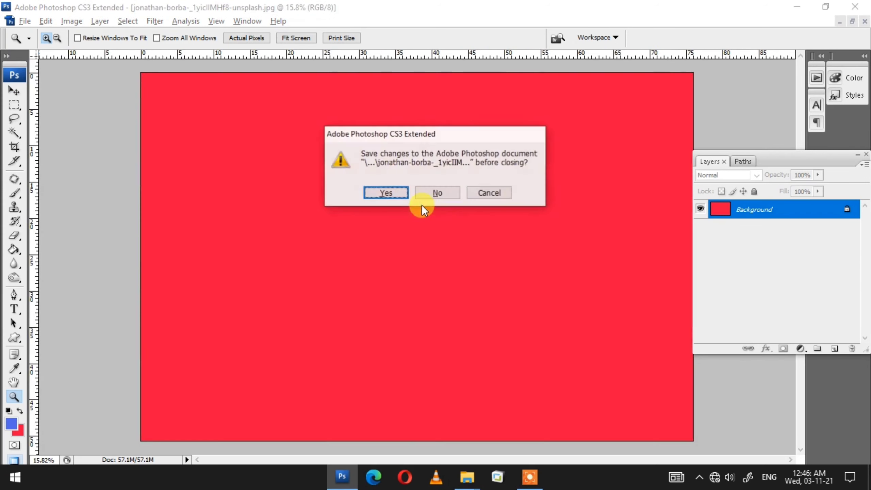
pyautogui.click(433, 195)
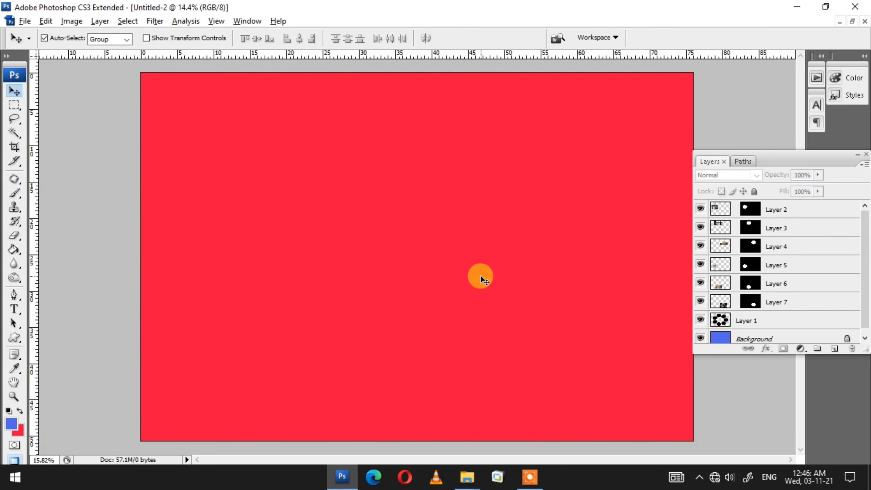
pyautogui.click(548, 270)
pyautogui.press('w')
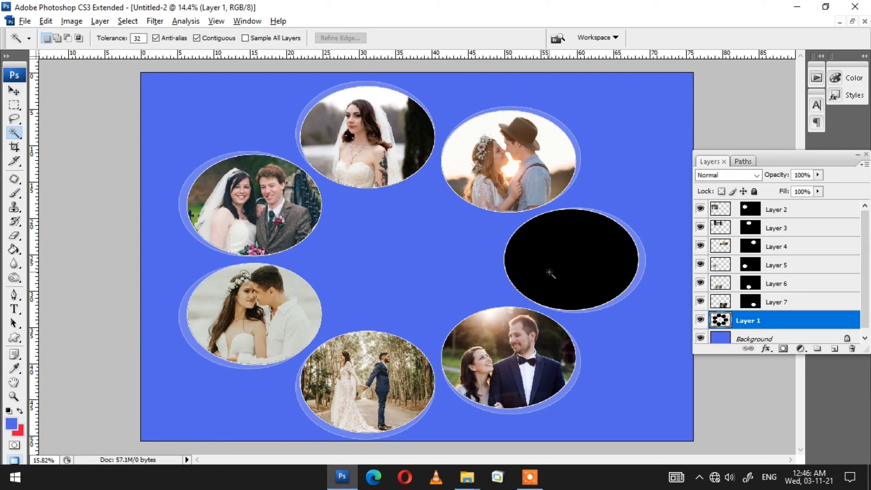
pyautogui.hotkey('ctrl', 'shift', 'v')
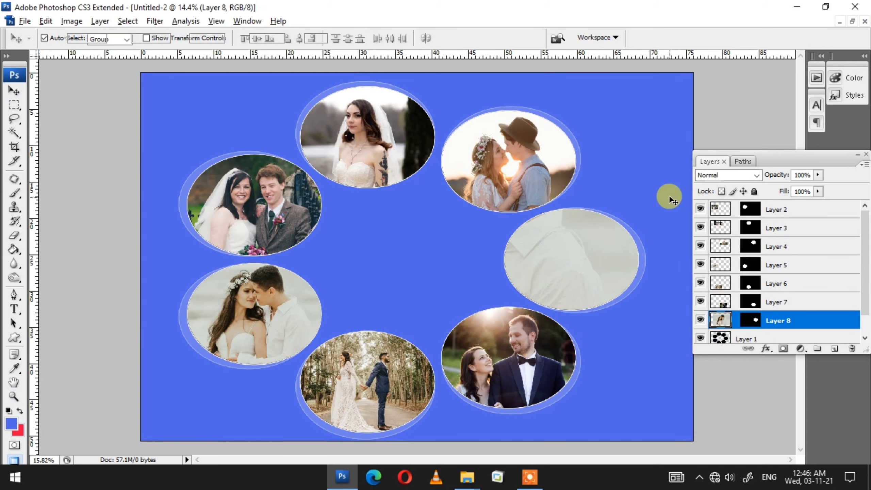
# Scale the photo to about 33% and rotate it -10.7° to fit the right ellipse
pyautogui.hotkey('ctrl', 't')
pyautogui.moveTo(688, 92); pyautogui.dragTo(524, 220)
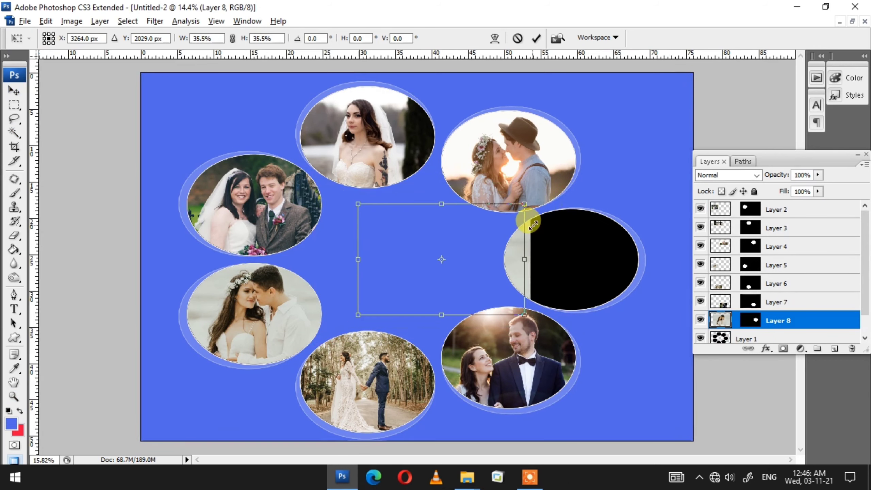
pyautogui.moveTo(459, 243); pyautogui.dragTo(589, 259)
pyautogui.moveTo(423, 258); pyautogui.dragTo(451, 295)
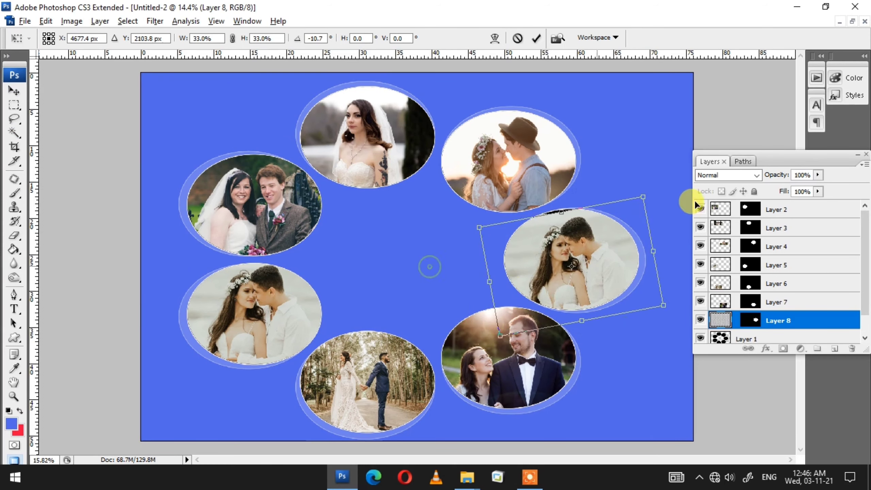
pyautogui.moveTo(644, 191); pyautogui.dragTo(657, 190)
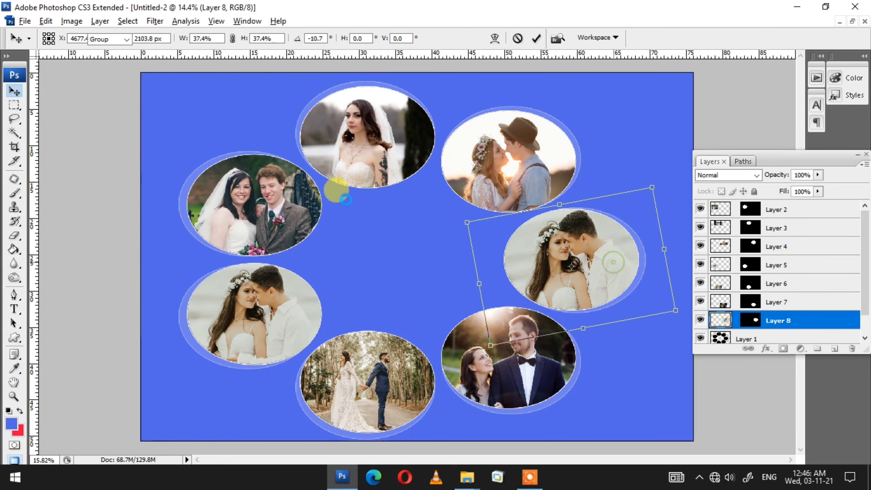
pyautogui.hotkey('alt', 'Tab')
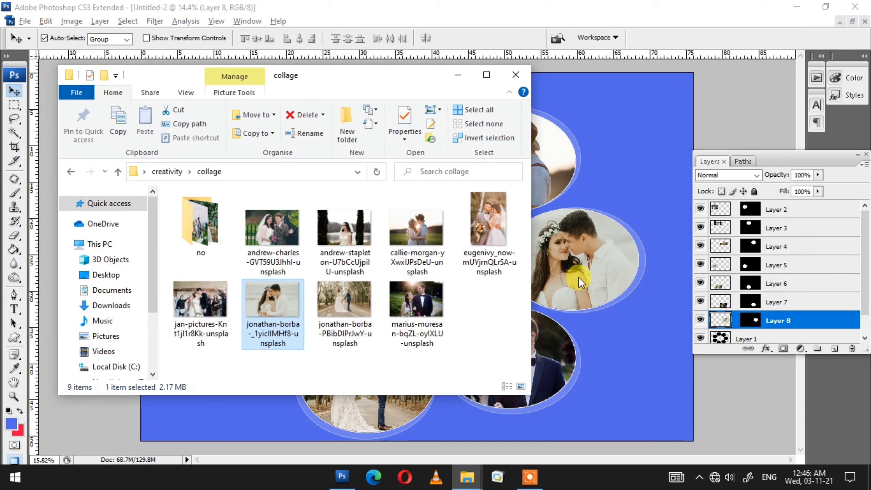
# Open the sunset kissing-couple photo, copy all of it, and close it without saving
pyautogui.click(421, 233)
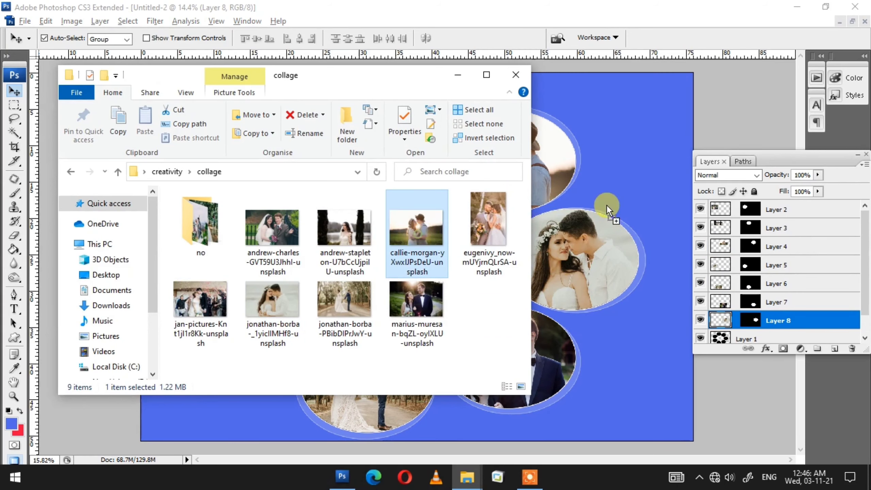
pyautogui.moveTo(607, 205); pyautogui.dragTo(605, 204)
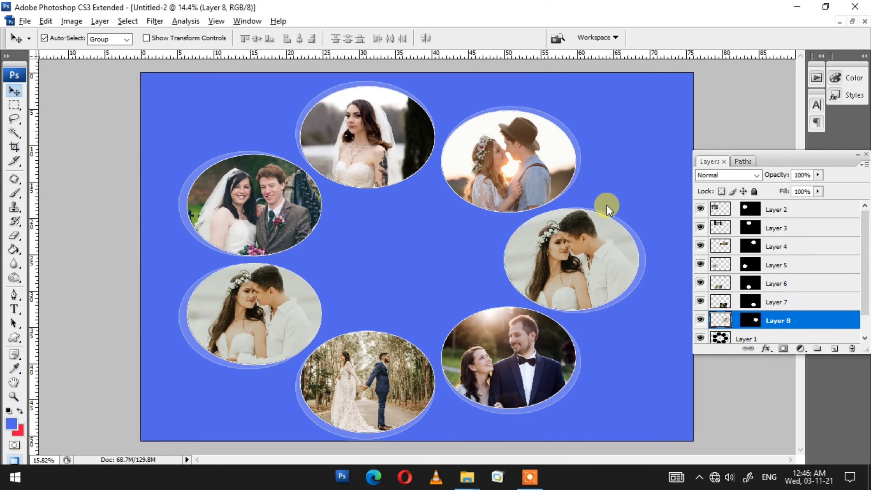
pyautogui.press('z')
pyautogui.hotkey('ctrl', '0')
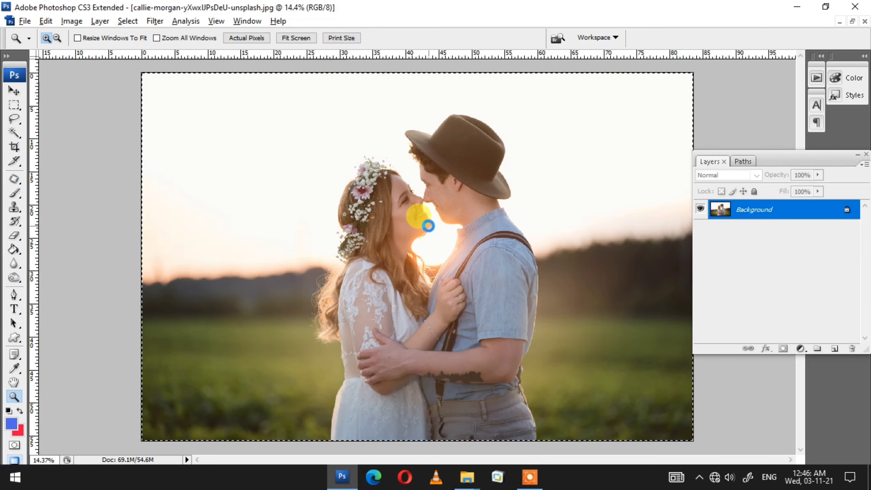
pyautogui.hotkey('ctrl', 'a')
pyautogui.hotkey('ctrl', 'c')
pyautogui.hotkey('ctrl', 'w')
pyautogui.click(438, 193)
# Paste the sunset couple photo into the collage and fit the collage on screen
pyautogui.hotkey('ctrl', 'shift', 'v')
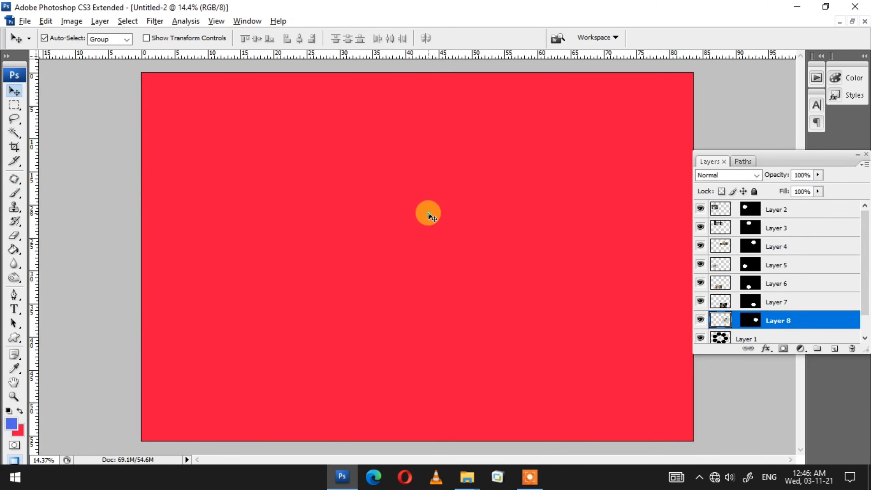
pyautogui.press('z')
pyautogui.rightClick(396, 211)
pyautogui.click(411, 219)
# Open the forest-path couple photo from the 'no' subfolder in Photoshop, fitted on screen
pyautogui.hotkey('alt', 'Tab')
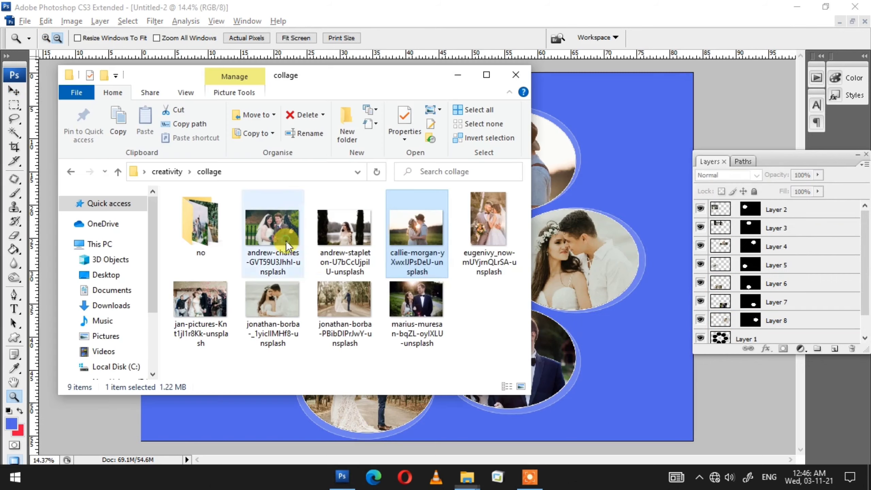
pyautogui.click(344, 299)
pyautogui.click(416, 310)
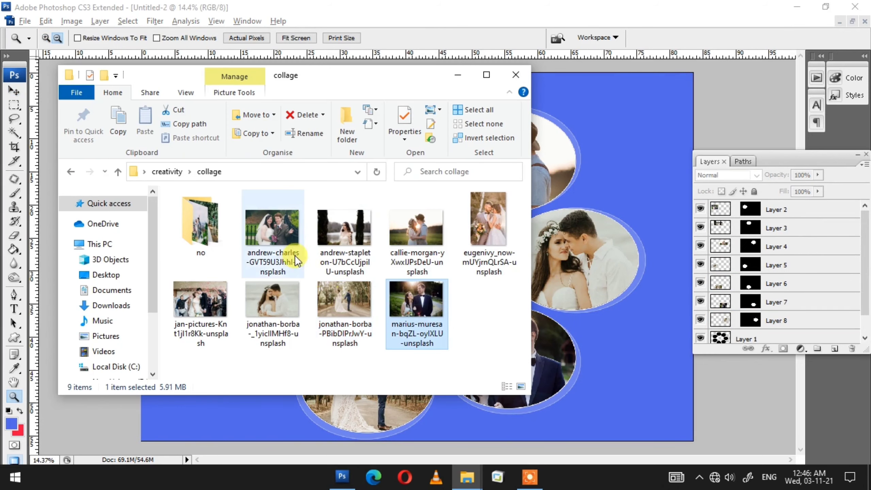
pyautogui.doubleClick(203, 235)
pyautogui.click(208, 230)
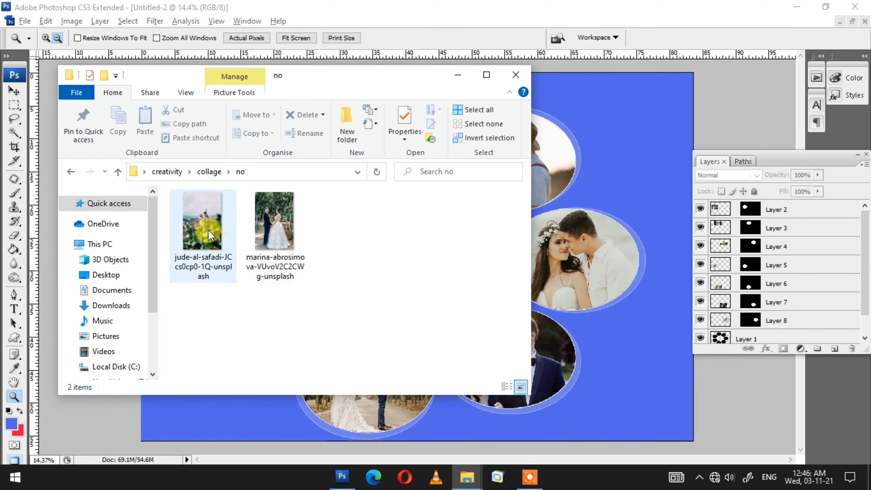
pyautogui.click(262, 242)
pyautogui.moveTo(271, 225); pyautogui.dragTo(596, 139)
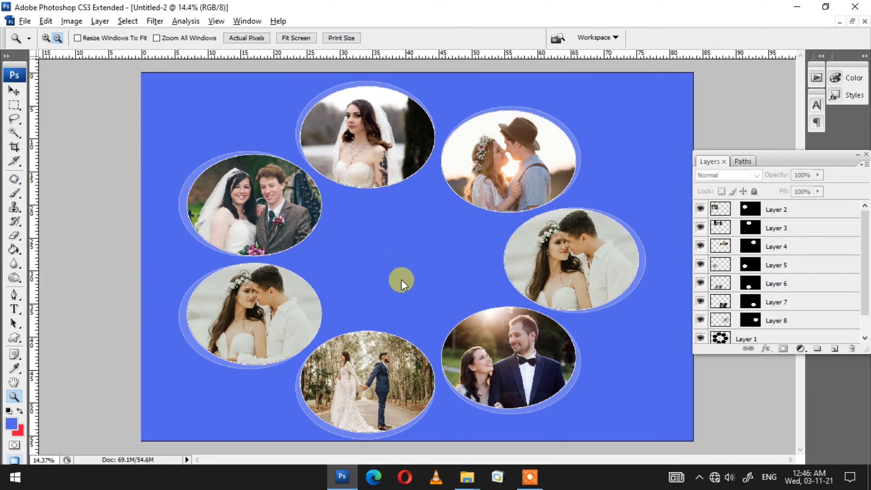
pyautogui.hotkey('ctrl', '0')
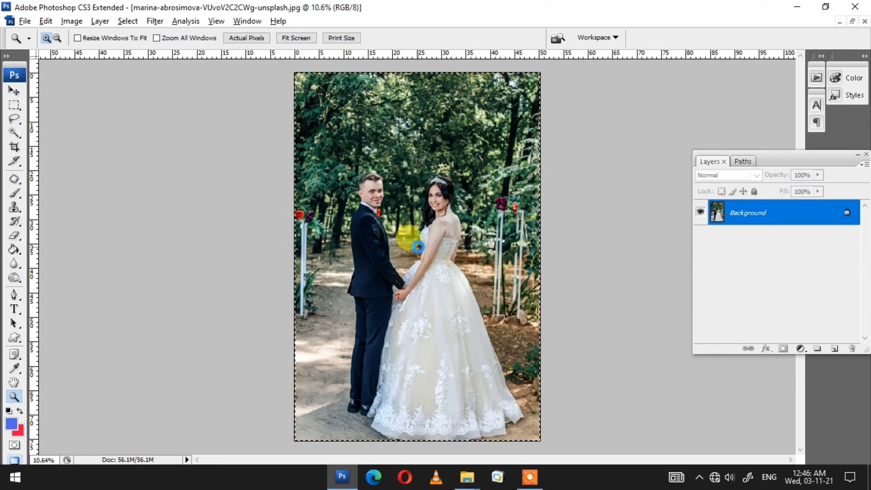
# Paste the forest-couple photo clipped to the right ellipse, resized and positioned to fill it
pyautogui.hotkey('ctrl', 'w')
pyautogui.click(420, 191)
pyautogui.press('v')
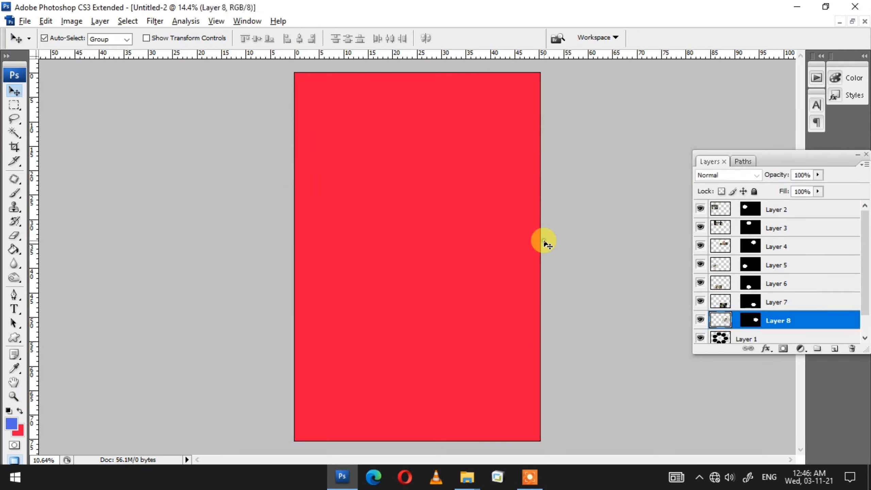
pyautogui.hotkey('ctrl', 'v')
pyautogui.hotkey('ctrl', 'alt', 'g')
pyautogui.hotkey('ctrl', 't')
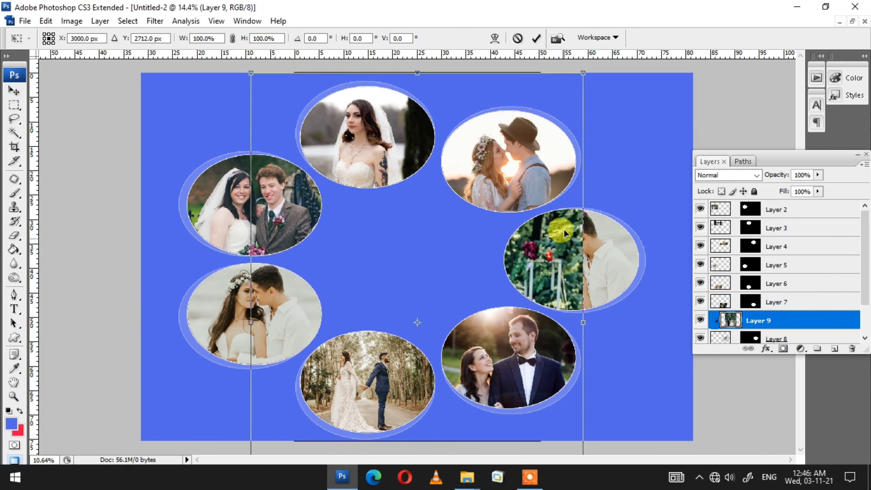
pyautogui.moveTo(527, 142); pyautogui.dragTo(443, 204)
pyautogui.moveTo(421, 262); pyautogui.dragTo(582, 244)
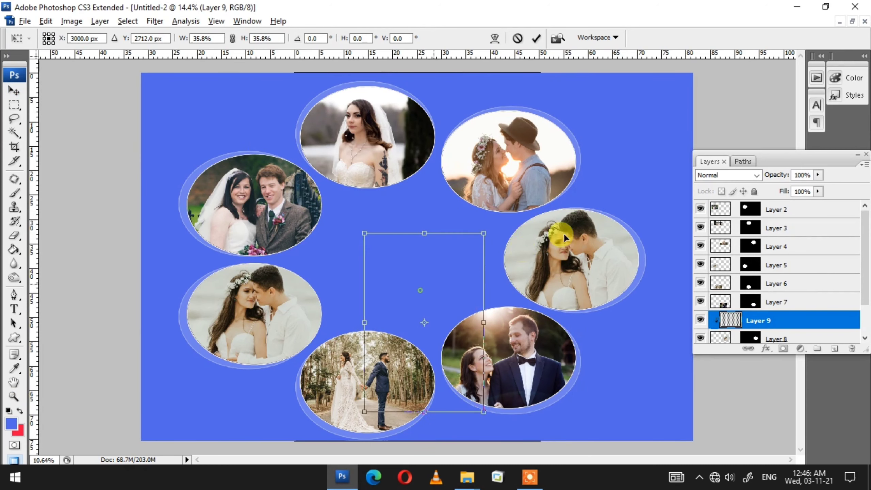
pyautogui.moveTo(633, 190); pyautogui.dragTo(653, 164)
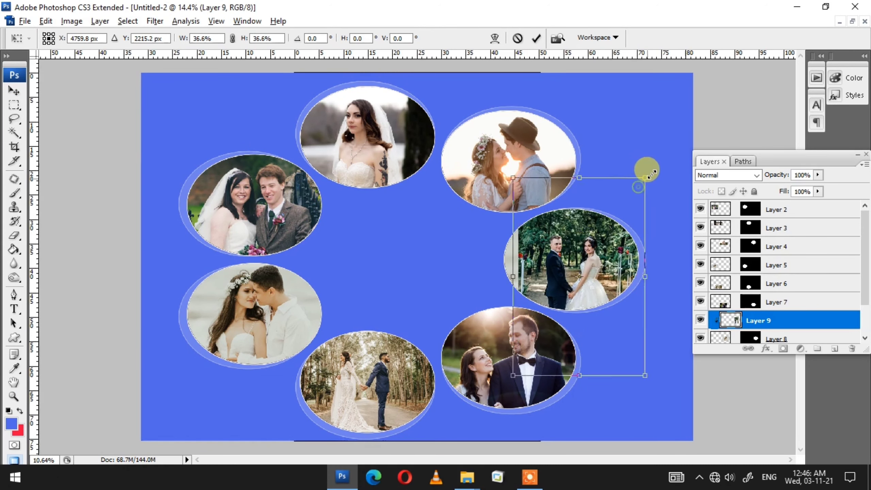
pyautogui.doubleClick(605, 276)
# Close the photo folder window and the spare photo document without saving
pyautogui.hotkey('alt', 'Tab')
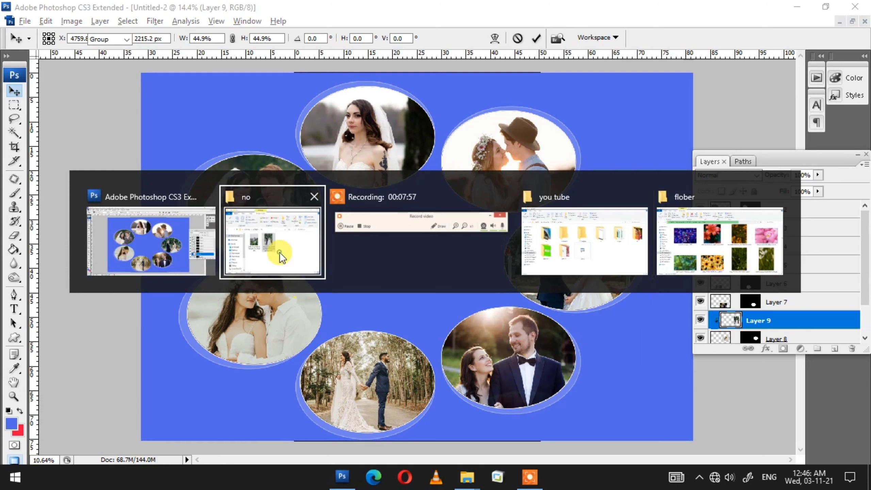
pyautogui.hotkey('alt', 'Up')
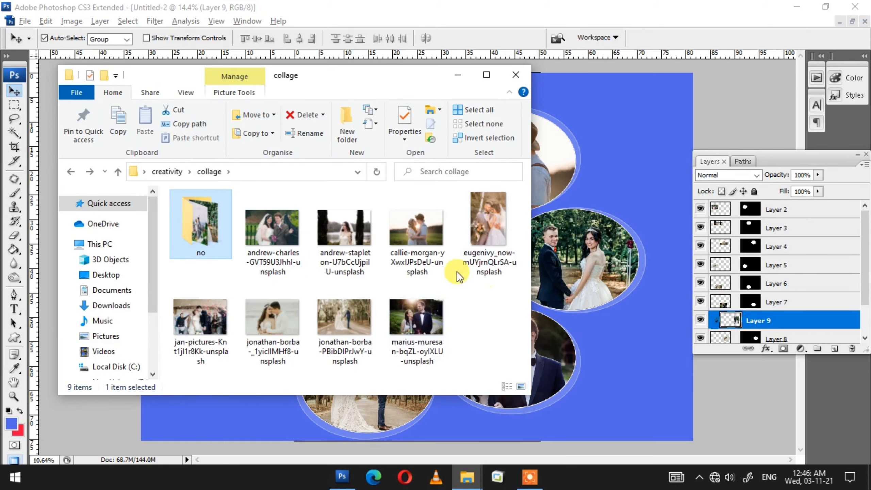
pyautogui.click(626, 175)
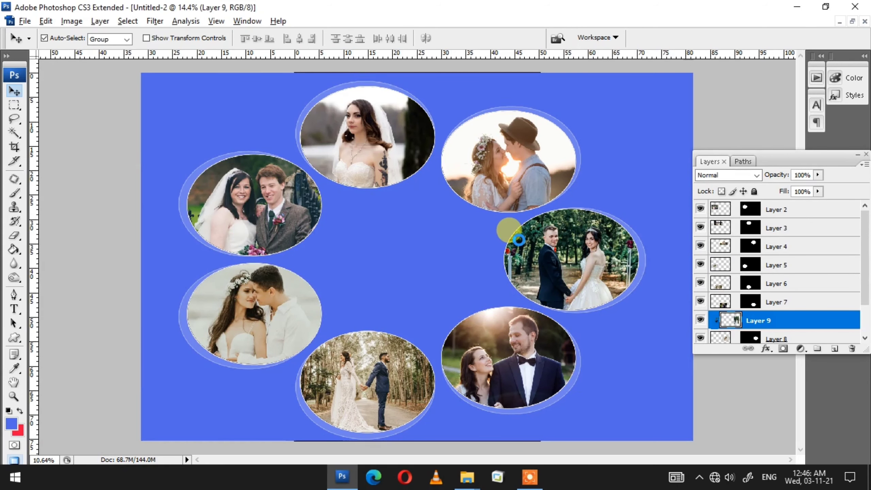
pyautogui.press('z')
pyautogui.hotkey('ctrl', 'Tab')
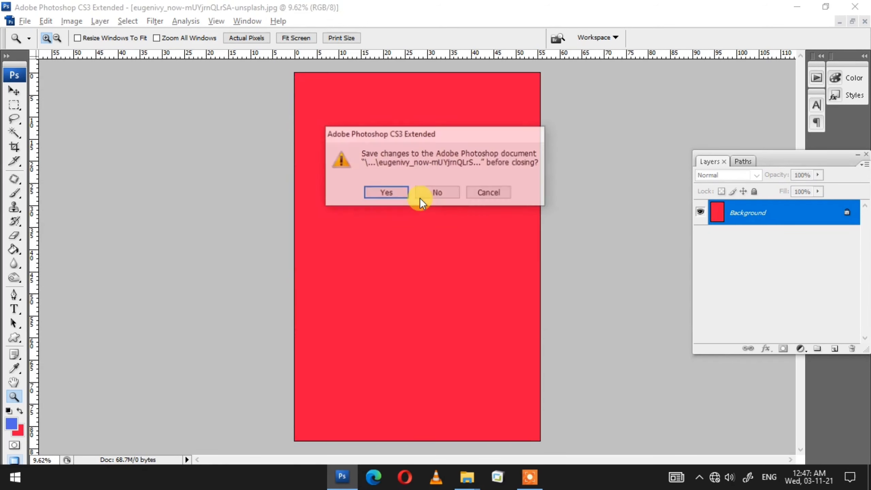
pyautogui.click(420, 194)
# Make the Background layer active via the canvas layer list
pyautogui.press('z')
pyautogui.rightClick(397, 229)
pyautogui.click(406, 235)
pyautogui.press('v')
pyautogui.rightClick(399, 242)
pyautogui.click(413, 247)
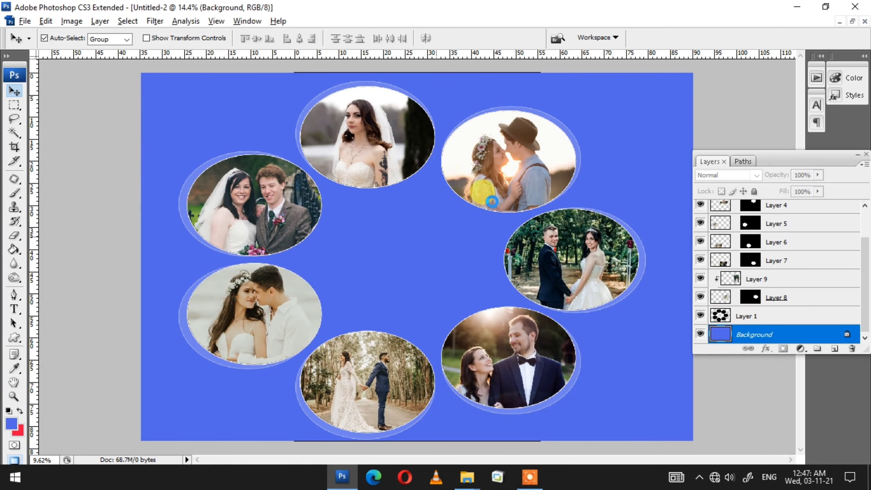
# Paste the close-up couple photo above Background and rotate it about -32° diagonally
pyautogui.hotkey('ctrl', 'v')
pyautogui.hotkey('ctrl', 't')
pyautogui.moveTo(616, 181)
pyautogui.mouseDown()
pyautogui.moveTo(593, 121)
pyautogui.moveTo(540, 70)
pyautogui.mouseUp()
pyautogui.moveTo(480, 245); pyautogui.dragTo(478, 260)
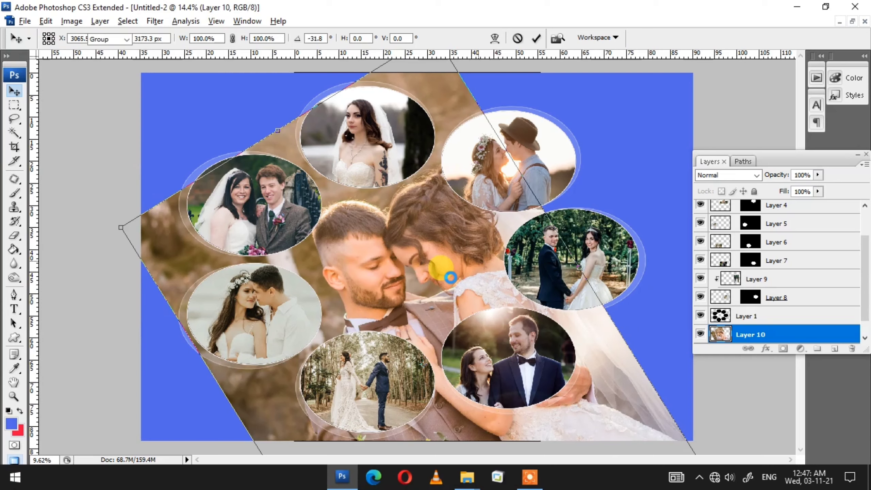
pyautogui.press('Return')
# Scale the tilted couple photo down to 95% and nudge it into place
pyautogui.hotkey('ctrl', '-')
pyautogui.hotkey('ctrl', 't')
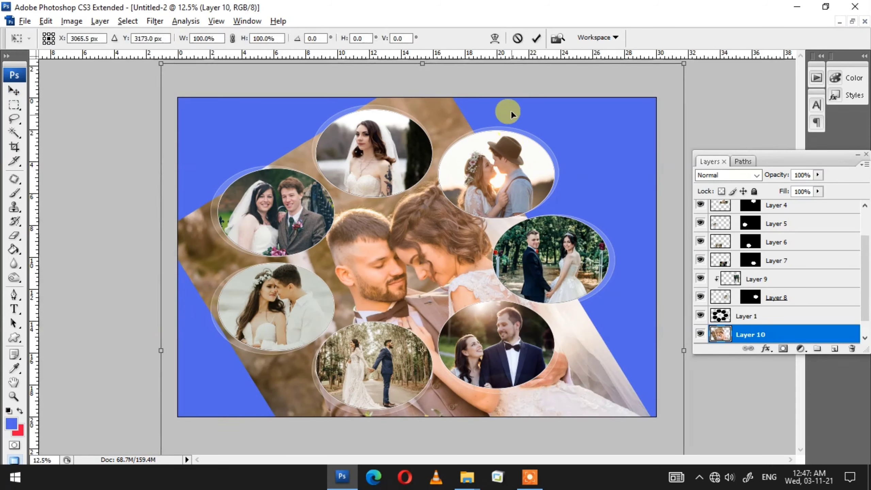
pyautogui.moveTo(684, 63); pyautogui.dragTo(670, 77)
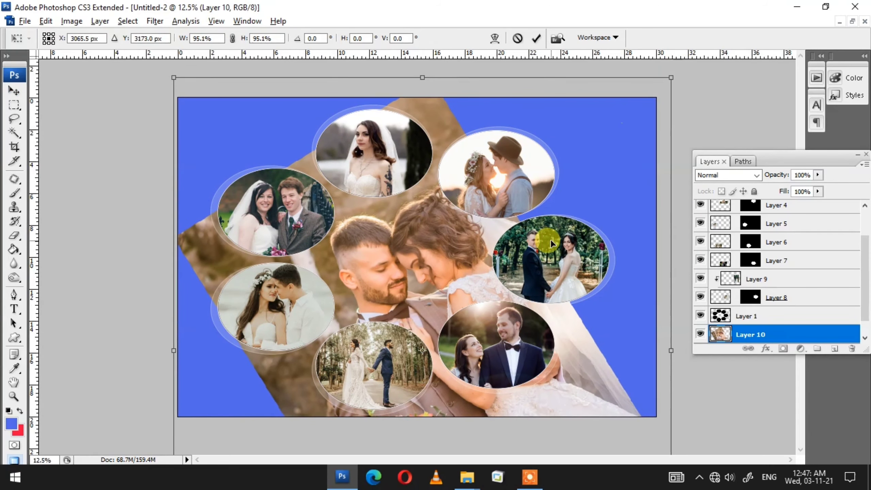
pyautogui.doubleClick(414, 265)
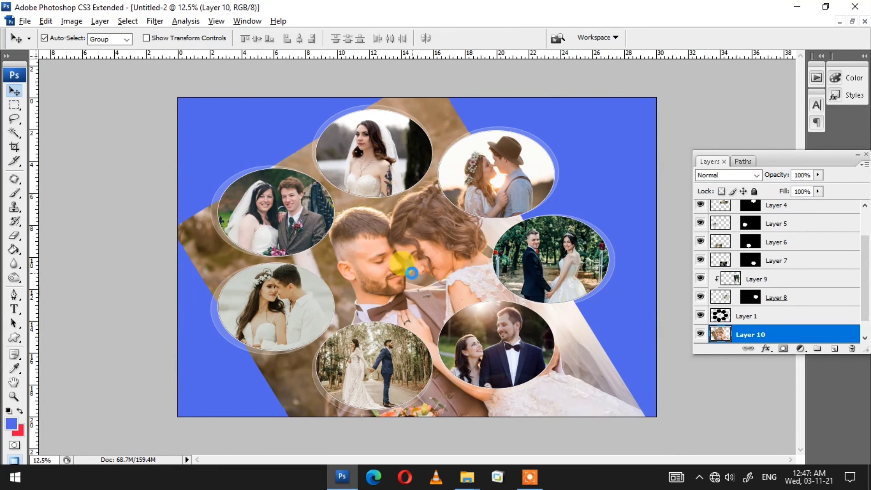
pyautogui.moveTo(414, 266); pyautogui.dragTo(411, 272)
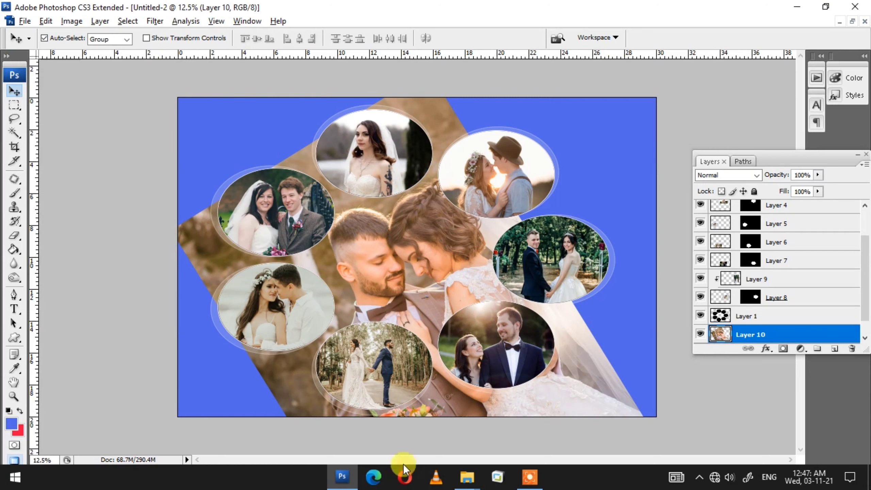
# Erase Layer 10's left, top and bottom edges with a ~1300 px eraser, then nudge it slightly
pyautogui.press('e')
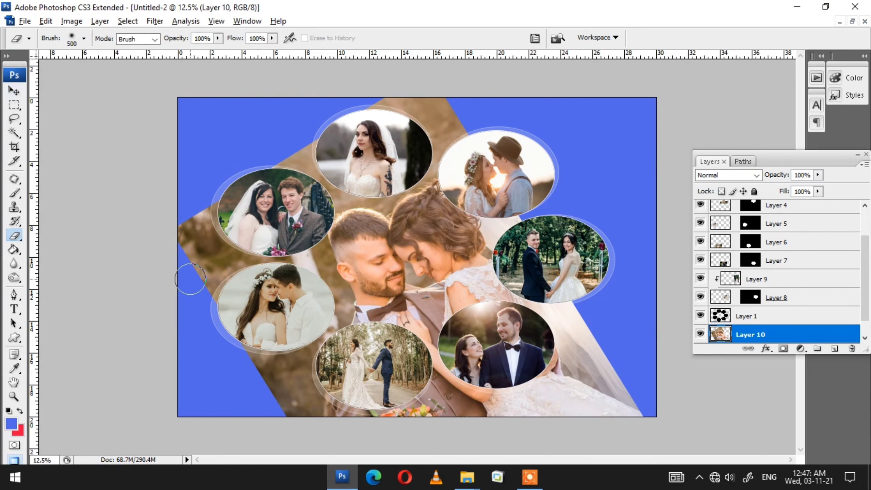
pyautogui.press(']')
pyautogui.press(']')
pyautogui.press(']')
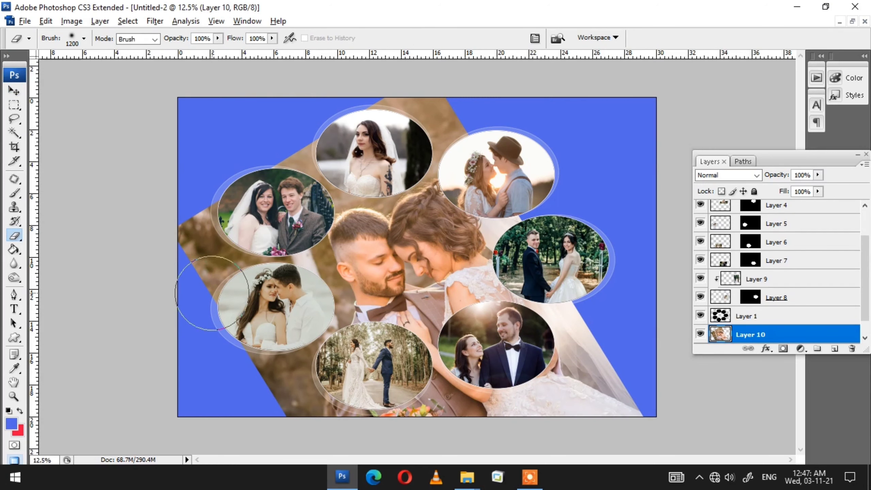
pyautogui.press(']')
pyautogui.moveTo(211, 293); pyautogui.dragTo(222, 191)
pyautogui.moveTo(264, 208); pyautogui.dragTo(317, 145)
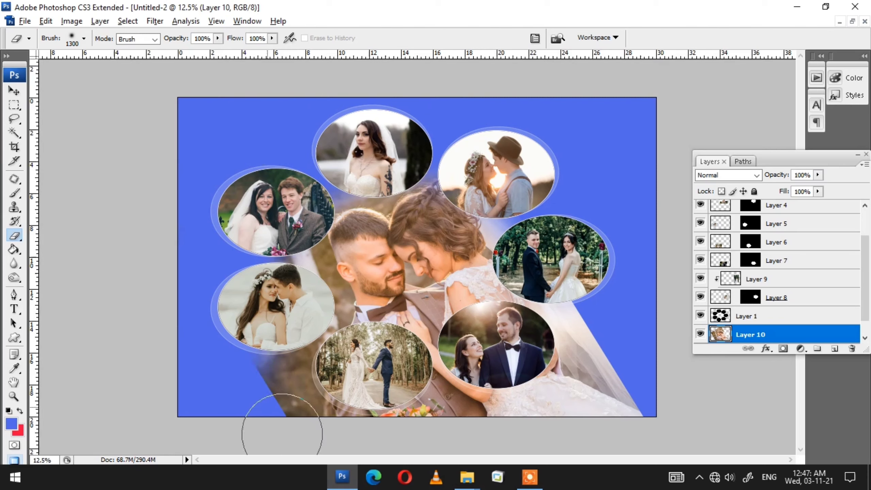
pyautogui.moveTo(282, 435); pyautogui.dragTo(226, 340)
pyautogui.moveTo(330, 410)
pyautogui.mouseDown()
pyautogui.moveTo(456, 402)
pyautogui.moveTo(664, 354)
pyautogui.mouseUp()
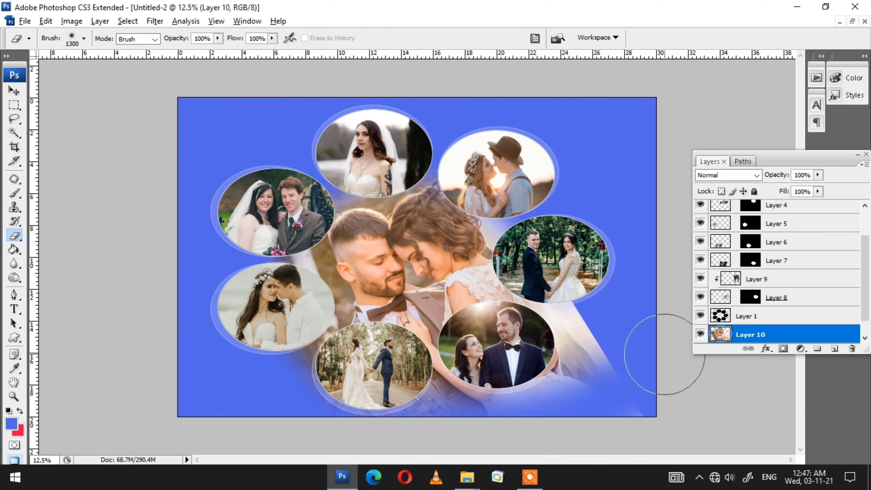
pyautogui.moveTo(603, 402)
pyautogui.mouseDown()
pyautogui.moveTo(582, 272)
pyautogui.moveTo(525, 418)
pyautogui.moveTo(288, 434)
pyautogui.mouseUp()
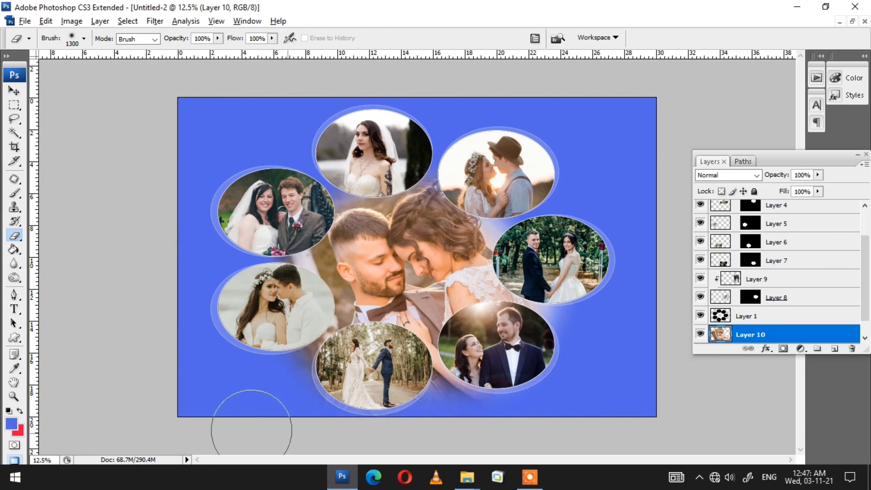
pyautogui.moveTo(186, 326)
pyautogui.mouseDown()
pyautogui.moveTo(320, 387)
pyautogui.moveTo(540, 398)
pyautogui.mouseUp()
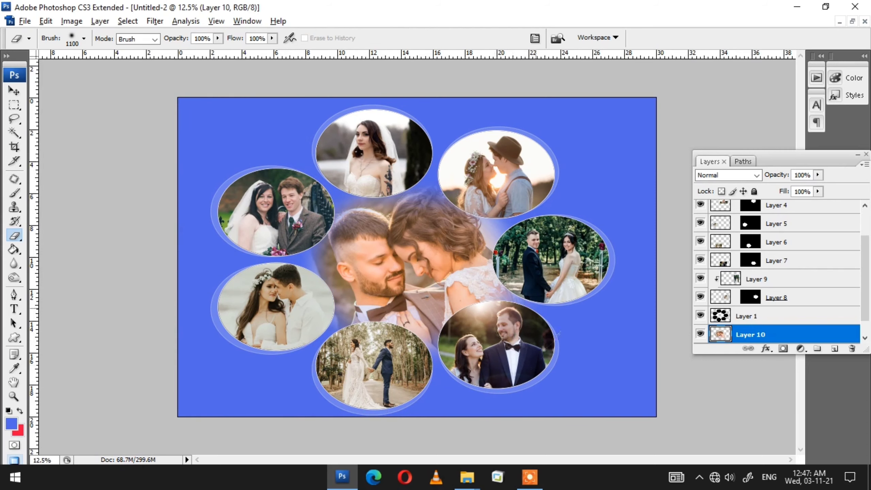
pyautogui.press('v')
pyautogui.moveTo(428, 287); pyautogui.dragTo(428, 287)
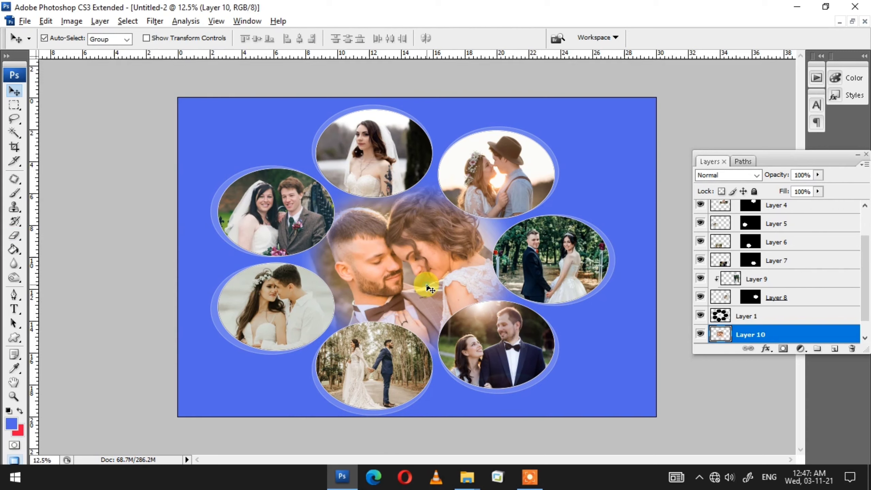
# Set Layer 10's blend mode to Overlay
pyautogui.click(756, 174)
pyautogui.click(720, 340)
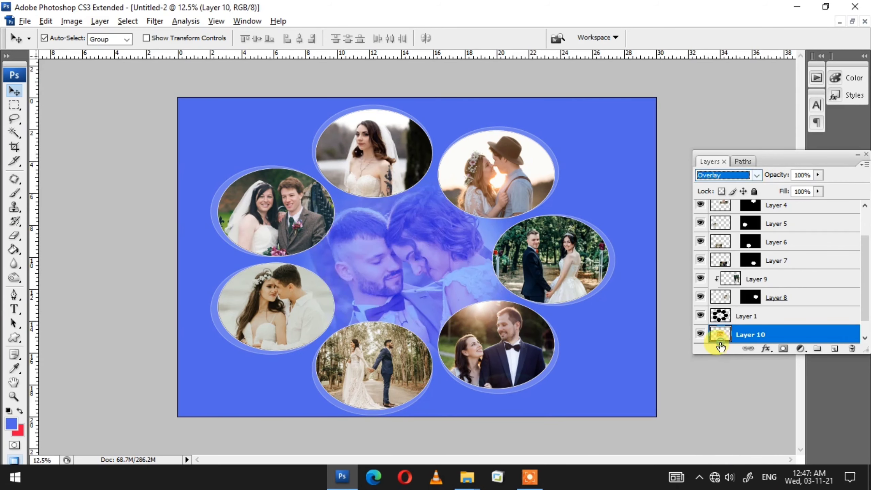
pyautogui.click(367, 339)
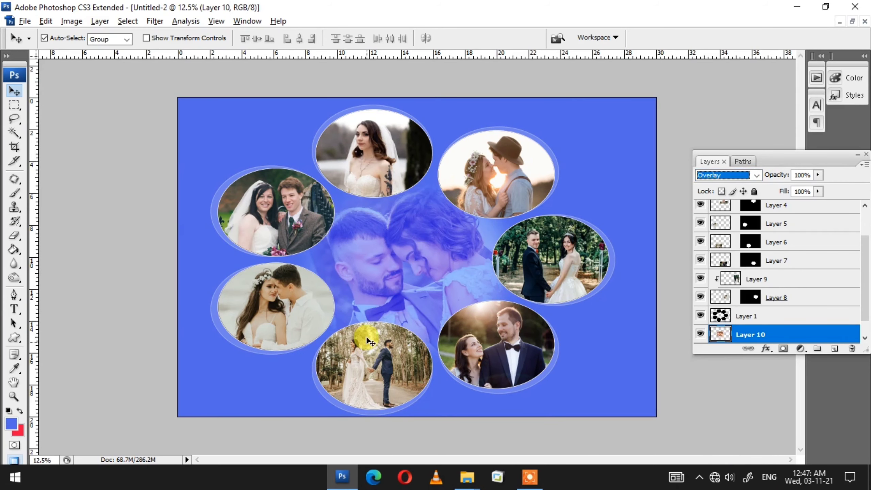
pyautogui.click(417, 302)
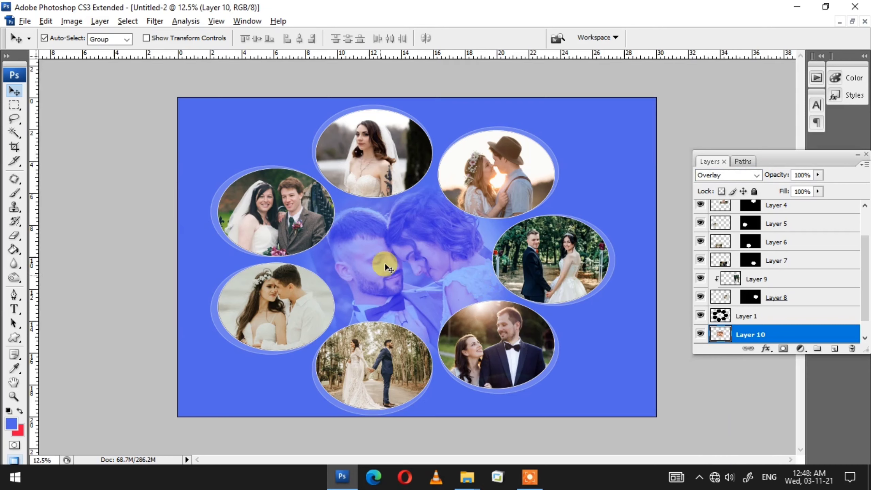
# Select the Background layer and drag the pink flower photo from the flober folder into Photoshop
pyautogui.rightClick(618, 150)
pyautogui.click(638, 161)
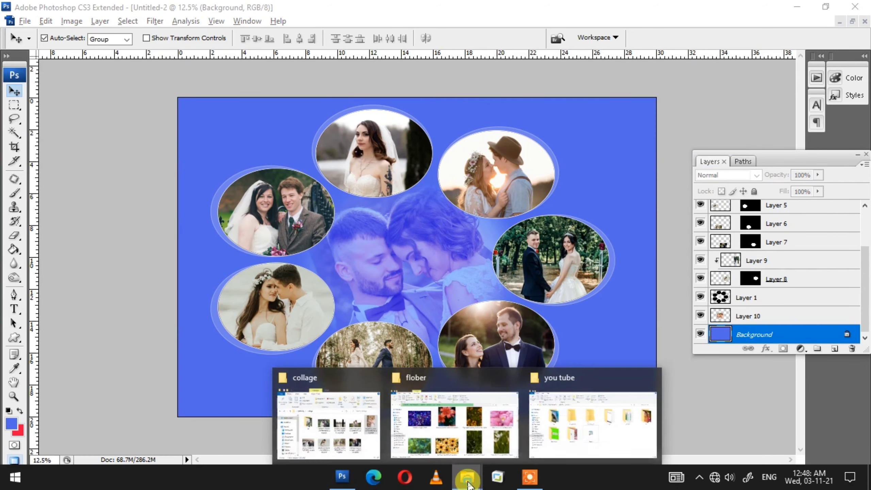
pyautogui.click(434, 434)
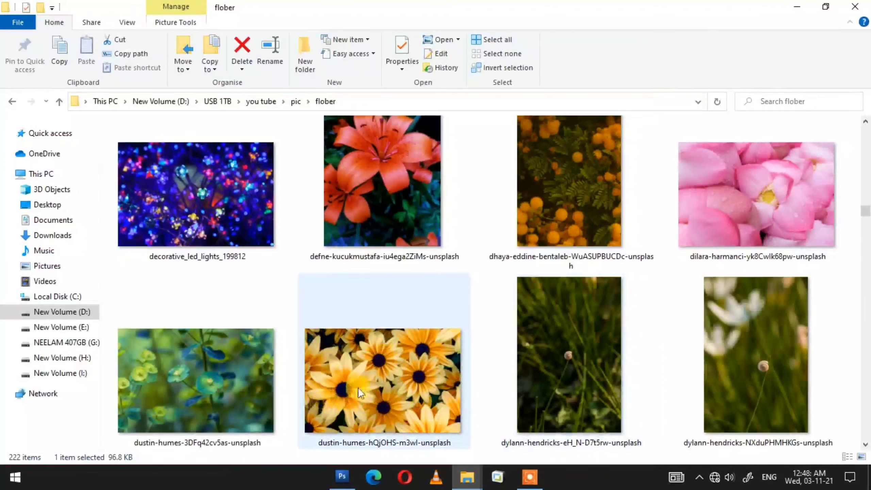
pyautogui.moveTo(734, 220); pyautogui.dragTo(518, 186)
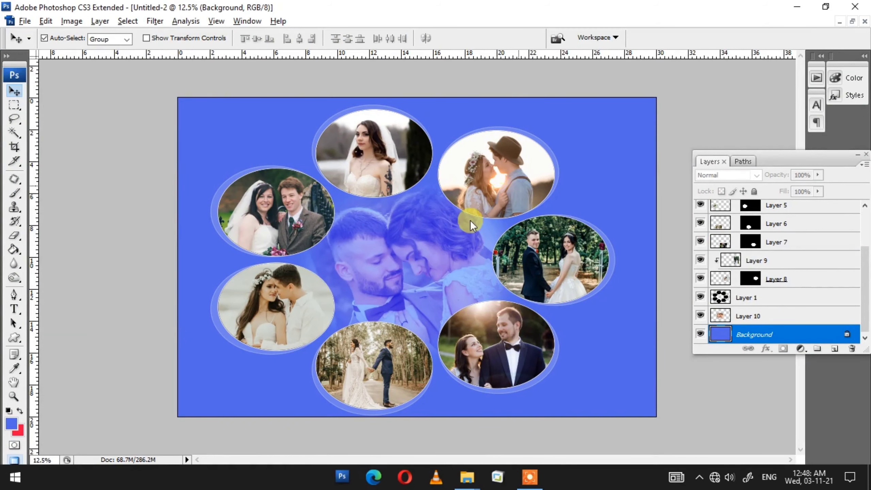
# Open and copy the pink flower photo, close it unsaved, and select the Background layer
pyautogui.moveTo(518, 186); pyautogui.dragTo(470, 220)
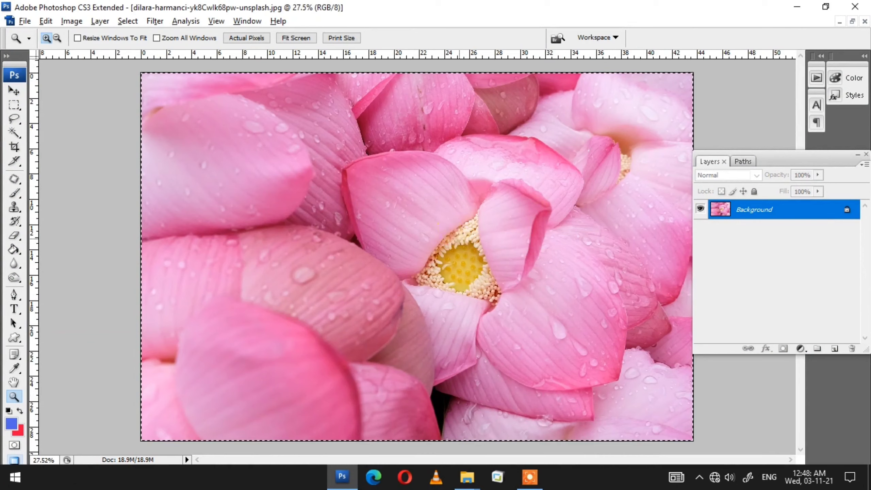
pyautogui.hotkey('ctrl', 'w')
pyautogui.click(445, 193)
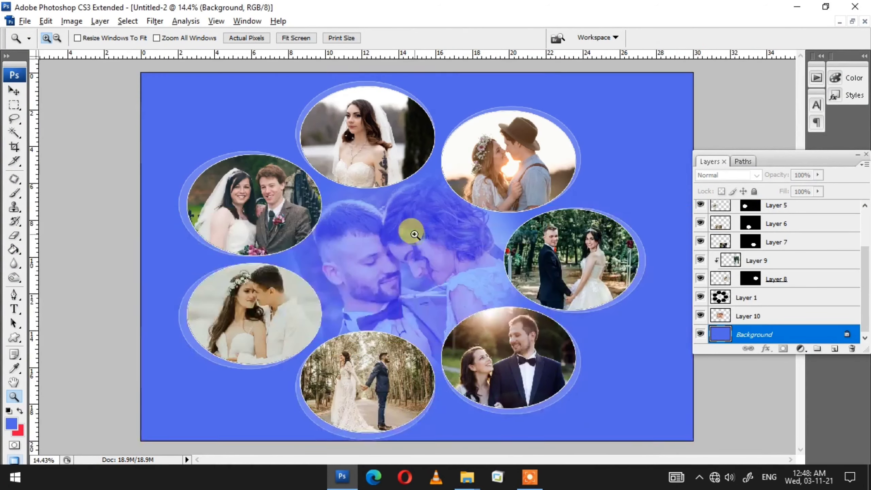
pyautogui.press('Tab')
pyautogui.rightClick(622, 158)
pyautogui.rightClick(636, 137)
pyautogui.click(656, 148)
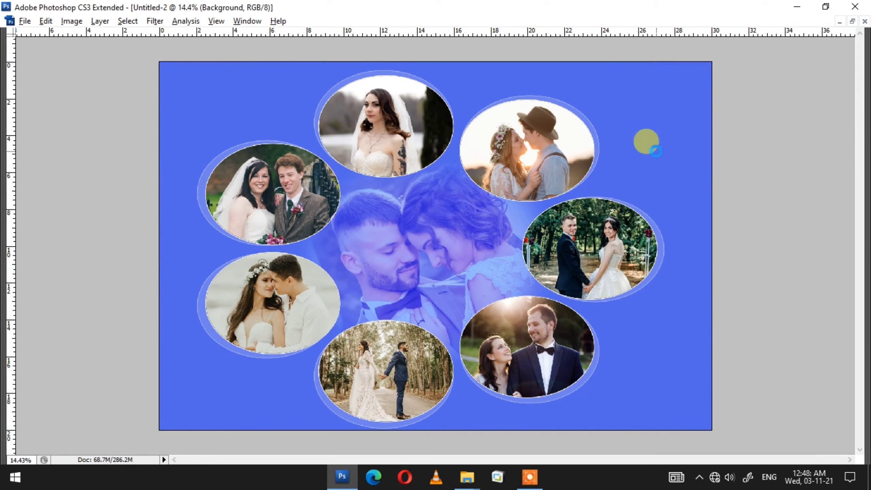
# Paste the flower image as Layer 11, stretch it across the canvas and erase its centre
pyautogui.hotkey('ctrl', 'v')
pyautogui.hotkey('ctrl', 't')
pyautogui.moveTo(584, 348); pyautogui.dragTo(724, 424)
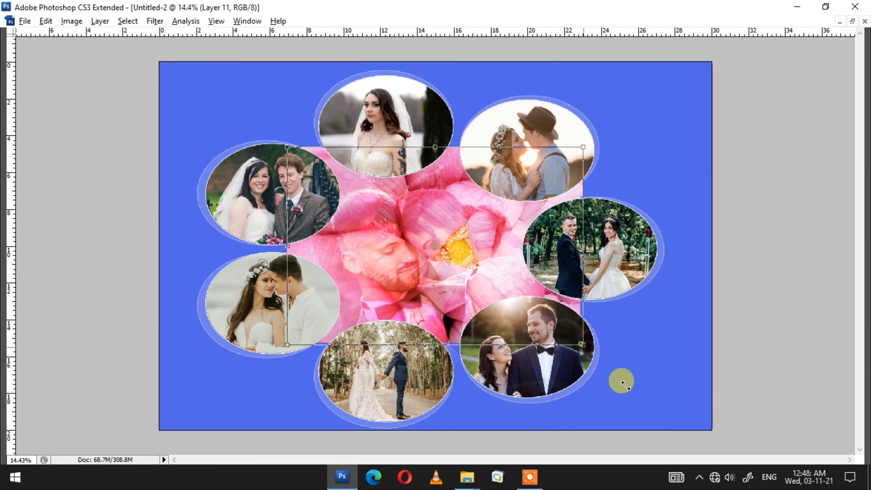
pyautogui.press('Return')
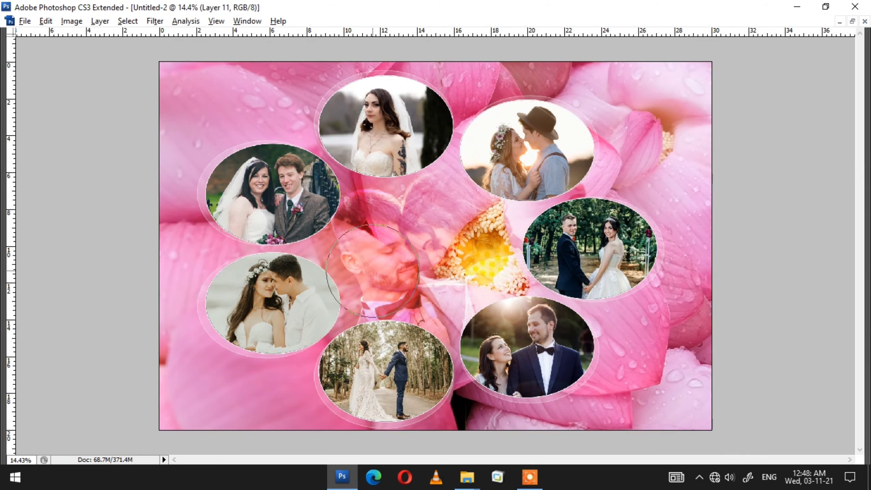
pyautogui.moveTo(367, 246)
pyautogui.mouseDown()
pyautogui.moveTo(344, 243)
pyautogui.moveTo(405, 278)
pyautogui.mouseUp()
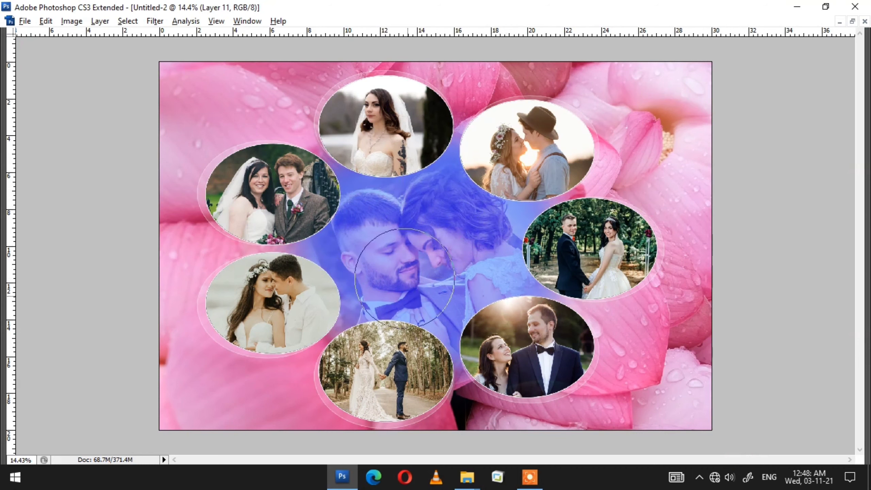
pyautogui.press('F7')
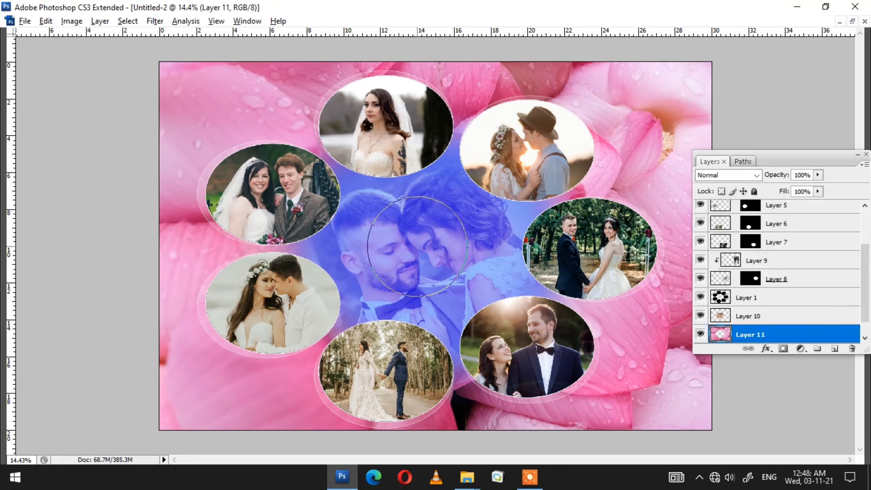
# Set Layer 11's flower to Overlay blend mode with 89% fill
pyautogui.click(755, 176)
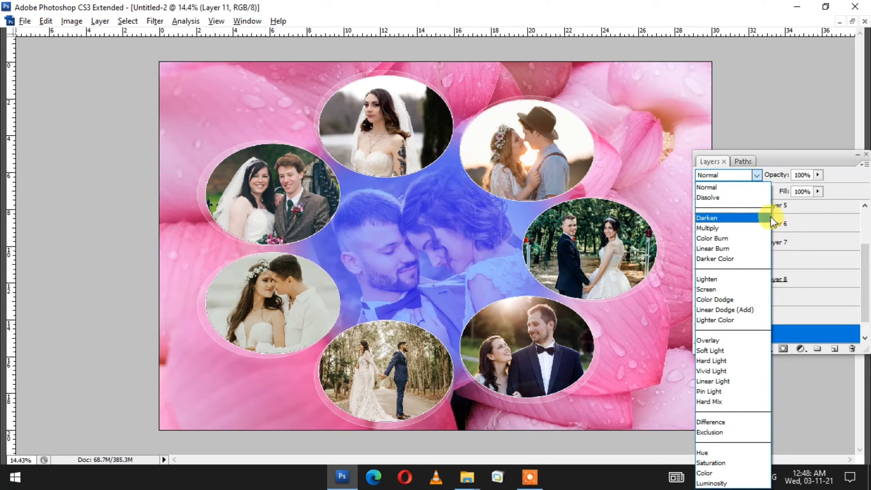
pyautogui.click(815, 193)
pyautogui.moveTo(815, 193); pyautogui.dragTo(797, 206)
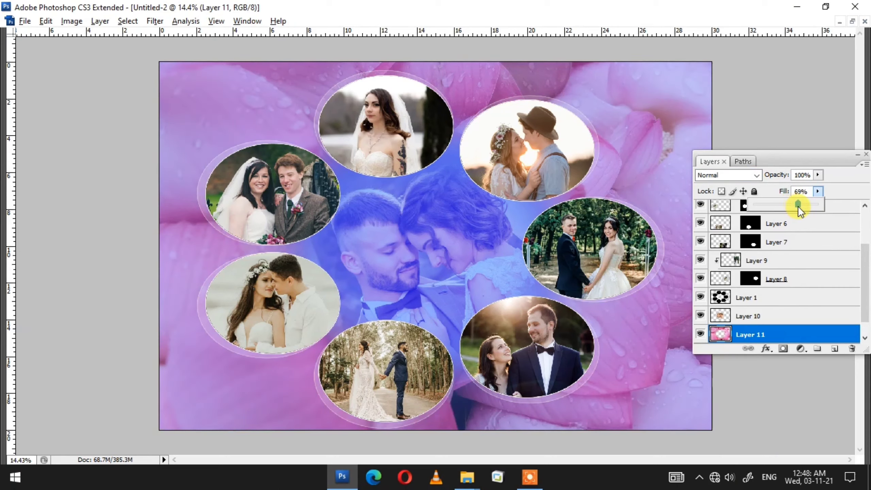
pyautogui.click(758, 176)
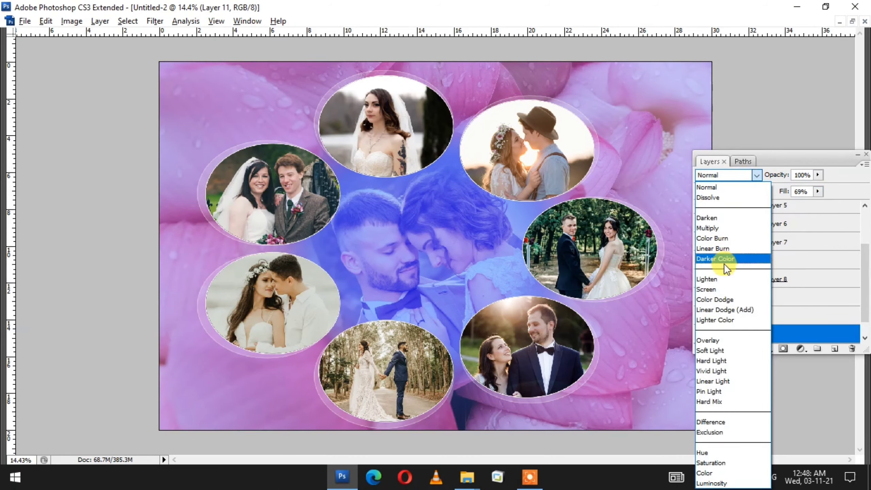
pyautogui.click(711, 339)
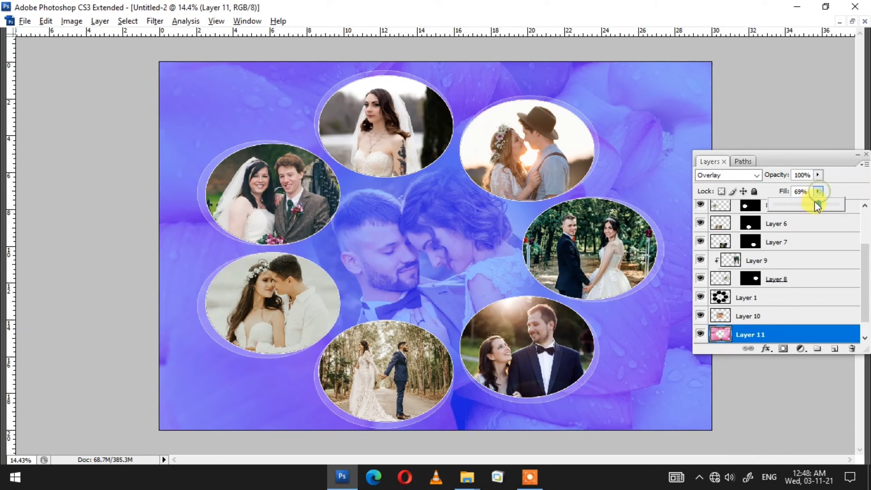
pyautogui.moveTo(825, 204); pyautogui.dragTo(831, 205)
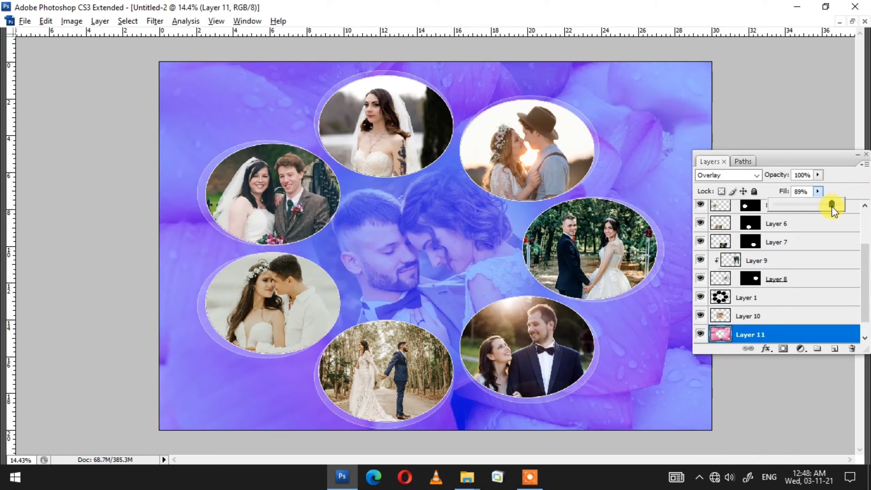
pyautogui.click(862, 158)
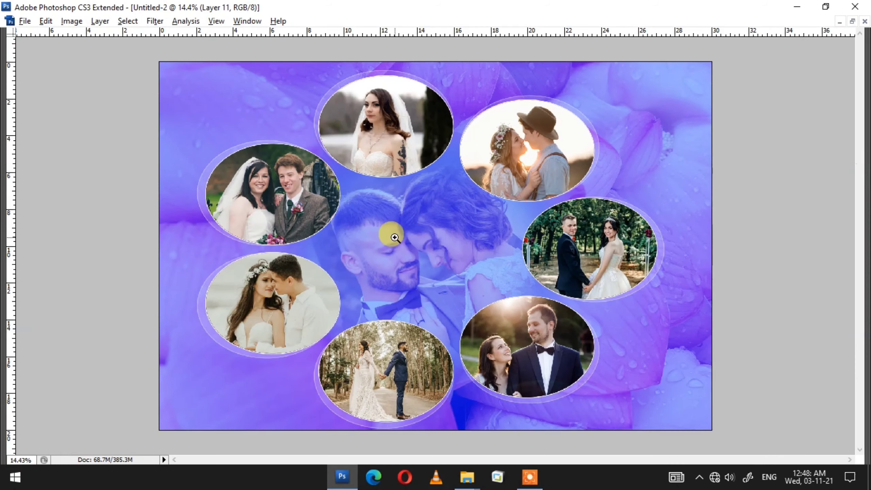
pyautogui.hotkey('ctrl', '0')
pyautogui.rightClick(661, 155)
# Apply Hue/Saturation to Background with Hue +25 and Saturation -38
pyautogui.click(683, 178)
pyautogui.hotkey('ctrl', 'u')
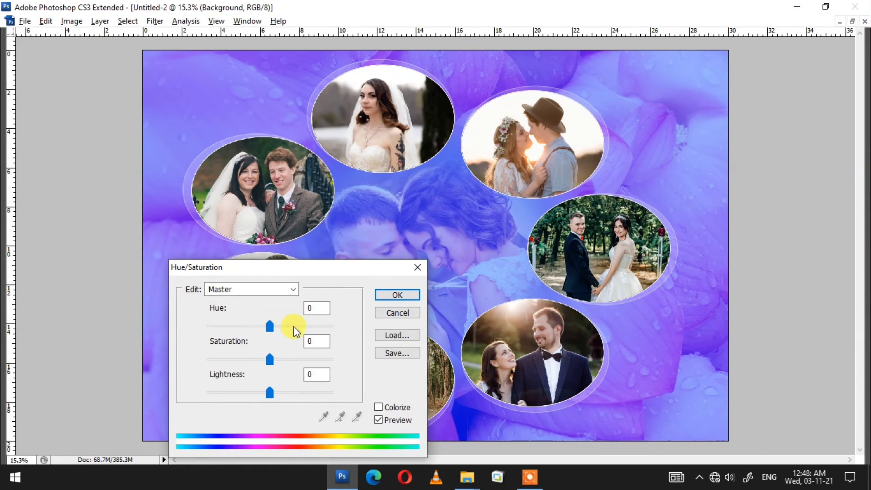
pyautogui.click(294, 326)
pyautogui.moveTo(340, 263)
pyautogui.mouseDown()
pyautogui.moveTo(603, 282)
pyautogui.moveTo(227, 273)
pyautogui.moveTo(150, 172)
pyautogui.mouseUp()
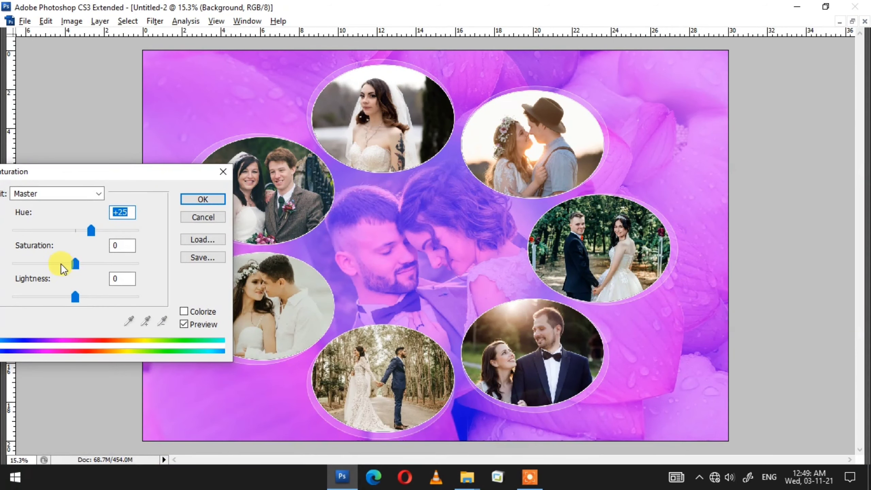
pyautogui.moveTo(61, 263); pyautogui.dragTo(51, 266)
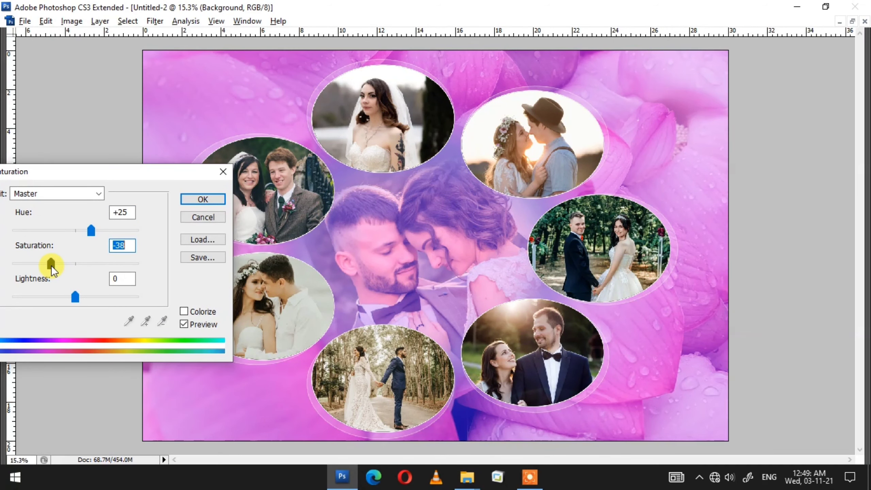
pyautogui.click(208, 199)
# Pick Layer 10 from the canvas layer lists
pyautogui.rightClick(399, 245)
pyautogui.press('Escape')
pyautogui.rightClick(388, 236)
pyautogui.press('Escape')
pyautogui.rightClick(385, 220)
pyautogui.click(401, 232)
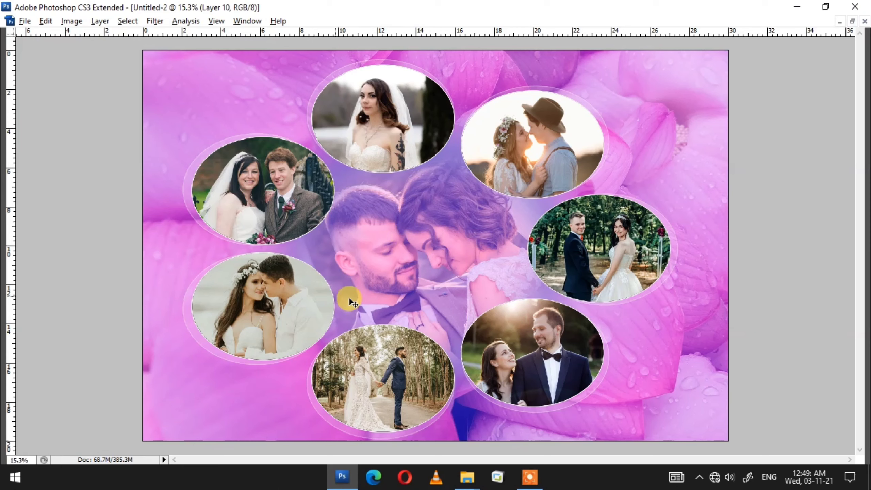
pyautogui.rightClick(413, 242)
pyautogui.click(428, 249)
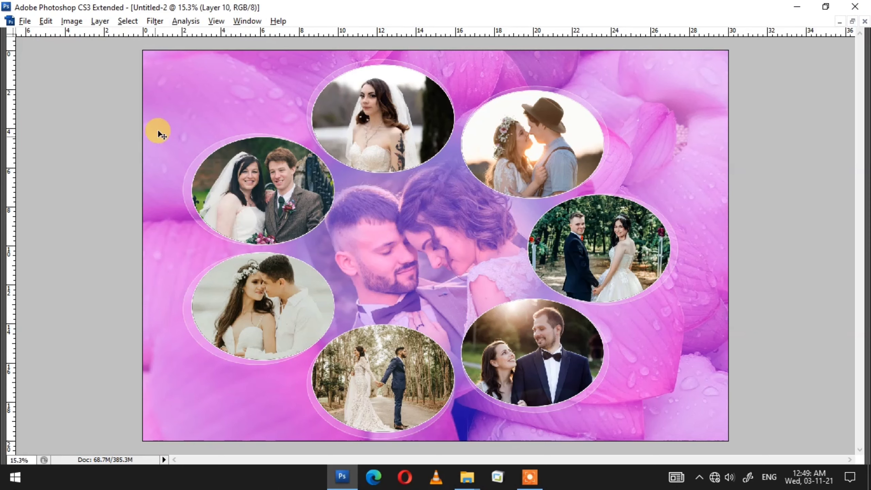
pyautogui.click(201, 91)
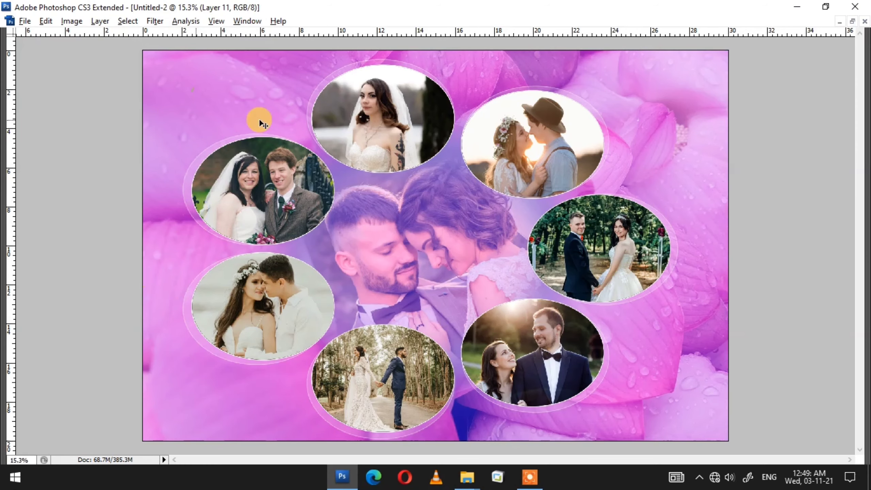
pyautogui.click(209, 101)
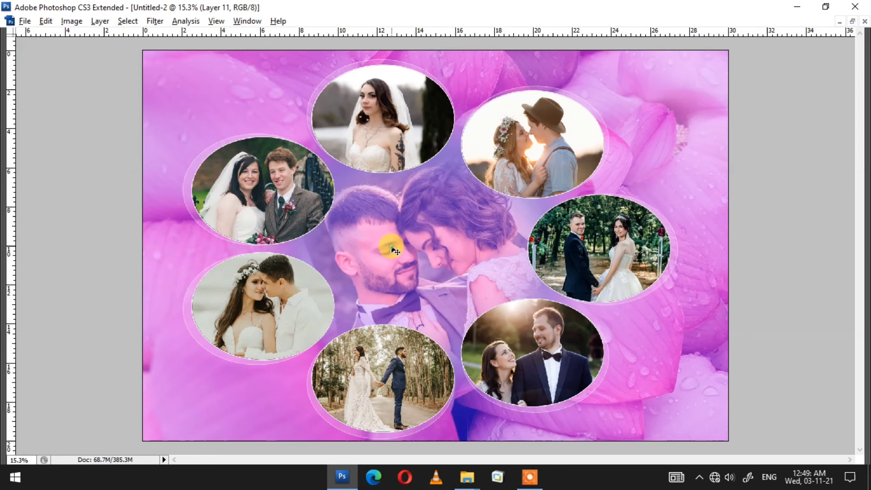
pyautogui.hotkey('ctrl', '-')
pyautogui.hotkey('ctrl', '-')
pyautogui.hotkey('ctrl', '-')
pyautogui.rightClick(447, 223)
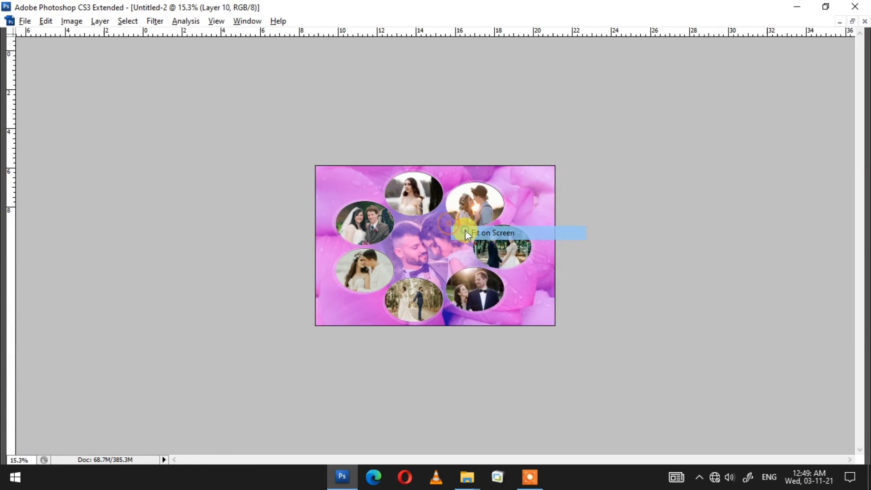
pyautogui.click(467, 235)
pyautogui.rightClick(391, 233)
pyautogui.click(393, 234)
pyautogui.rightClick(392, 236)
pyautogui.click(394, 238)
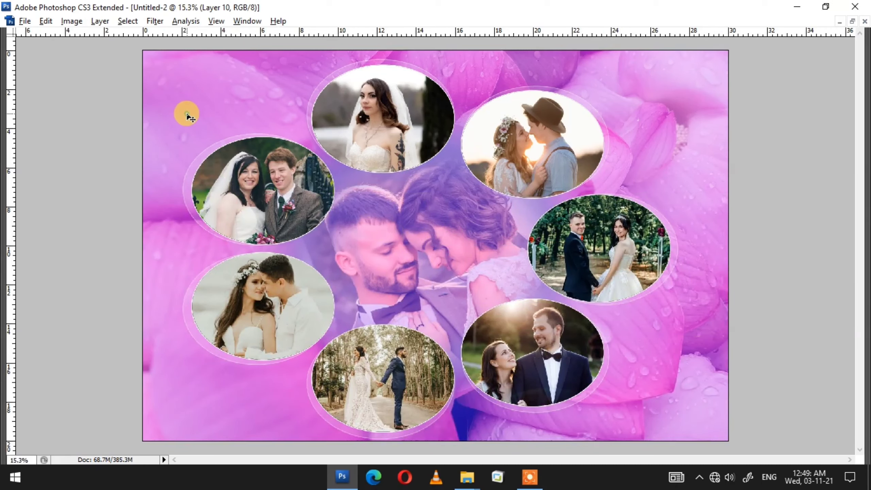
pyautogui.hotkey('ctrl', 'v')
pyautogui.moveTo(460, 219)
pyautogui.mouseDown()
pyautogui.moveTo(275, 159)
pyautogui.moveTo(257, 114)
pyautogui.mouseUp()
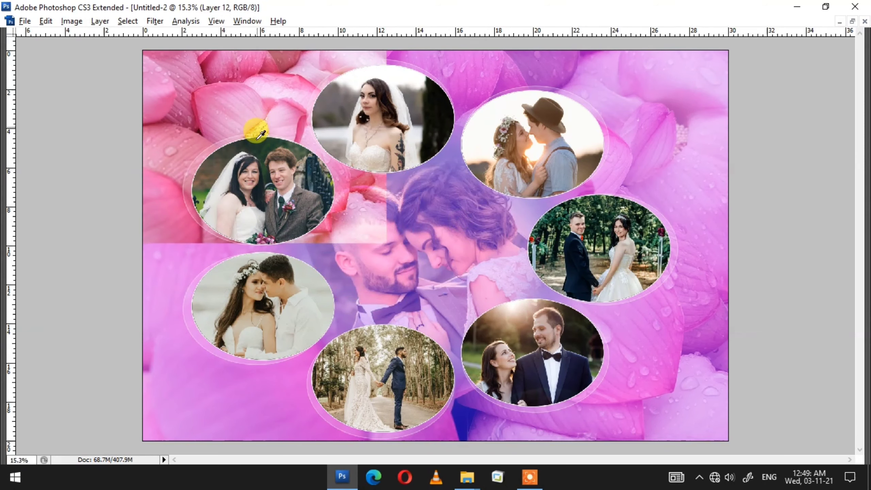
# Lighten the pasted flower layer to white and rotate it into a diagonal corner band
pyautogui.hotkey('ctrl', 'u')
pyautogui.moveTo(412, 222); pyautogui.dragTo(470, 221)
pyautogui.press('Return')
pyautogui.hotkey('ctrl', 't')
pyautogui.moveTo(10, 215); pyautogui.dragTo(82, 327)
pyautogui.moveTo(84, 257)
pyautogui.mouseDown()
pyautogui.moveTo(386, 218)
pyautogui.moveTo(206, 90)
pyautogui.mouseUp()
pyautogui.press('Return')
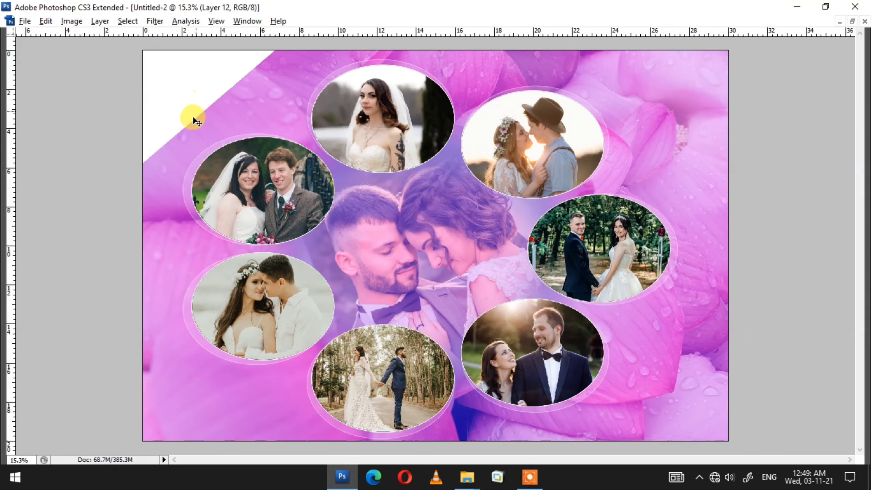
# Duplicate the white band and rotate copies into the remaining corners
pyautogui.hotkey('ctrl', 't')
pyautogui.moveTo(233, 97)
pyautogui.mouseDown()
pyautogui.moveTo(597, 329)
pyautogui.moveTo(657, 382)
pyautogui.moveTo(542, 209)
pyautogui.mouseUp()
pyautogui.moveTo(391, 224); pyautogui.dragTo(607, 476)
pyautogui.press('Return')
pyautogui.hotkey('ctrl', 'alt', 't')
pyautogui.moveTo(670, 208)
pyautogui.mouseDown()
pyautogui.moveTo(720, 97)
pyautogui.moveTo(348, 263)
pyautogui.moveTo(185, 438)
pyautogui.moveTo(191, 401)
pyautogui.mouseUp()
# Set all four corner bands to 50% opacity
pyautogui.press('5')
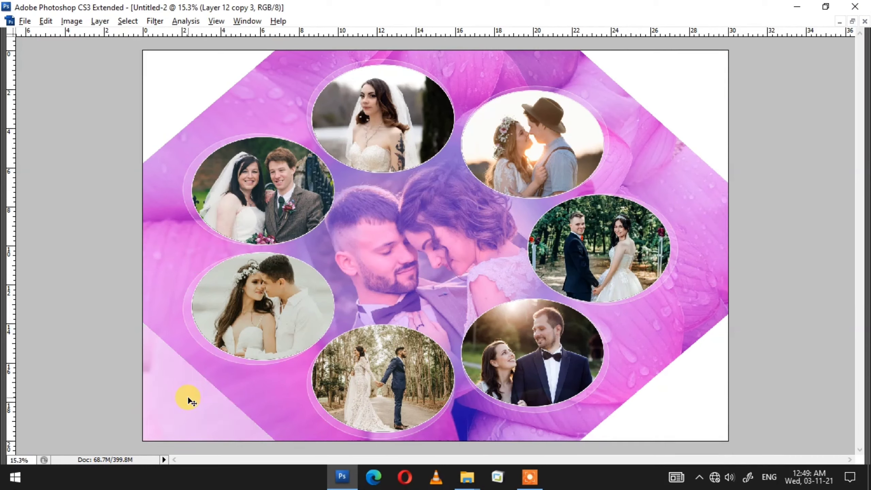
pyautogui.press('5')
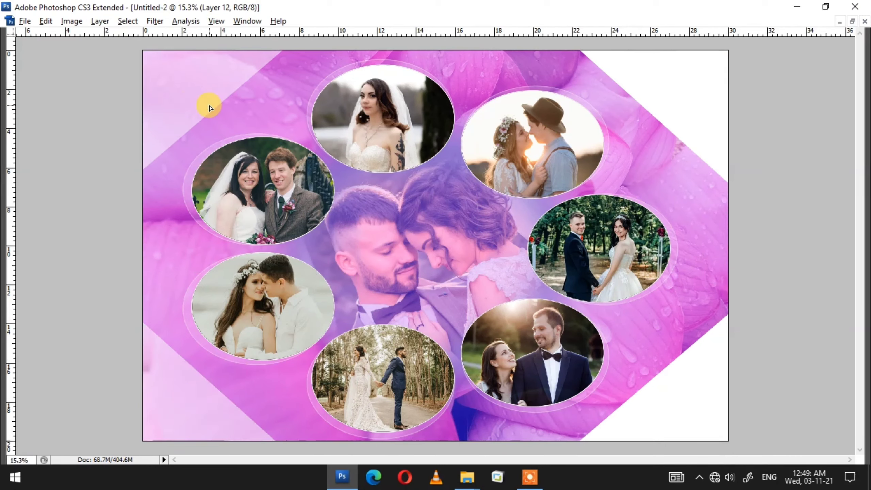
pyautogui.click(664, 97)
pyautogui.press('5')
pyautogui.click(697, 369)
pyautogui.press('5')
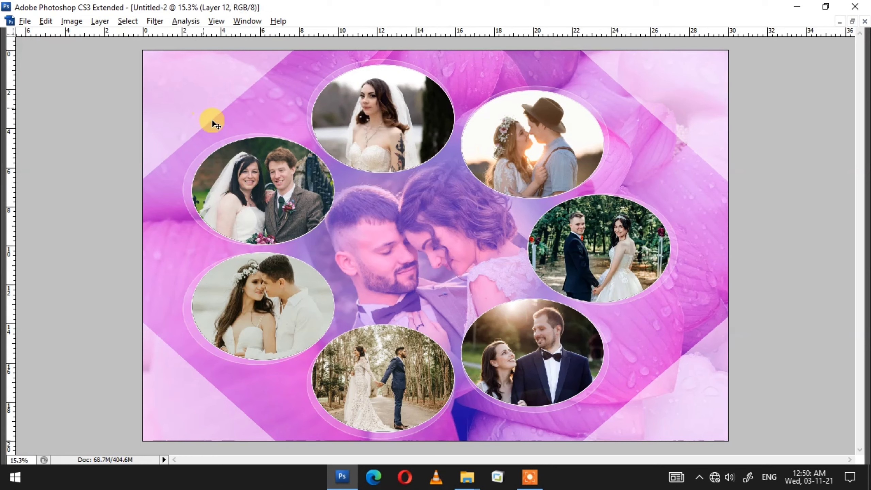
pyautogui.rightClick(394, 220)
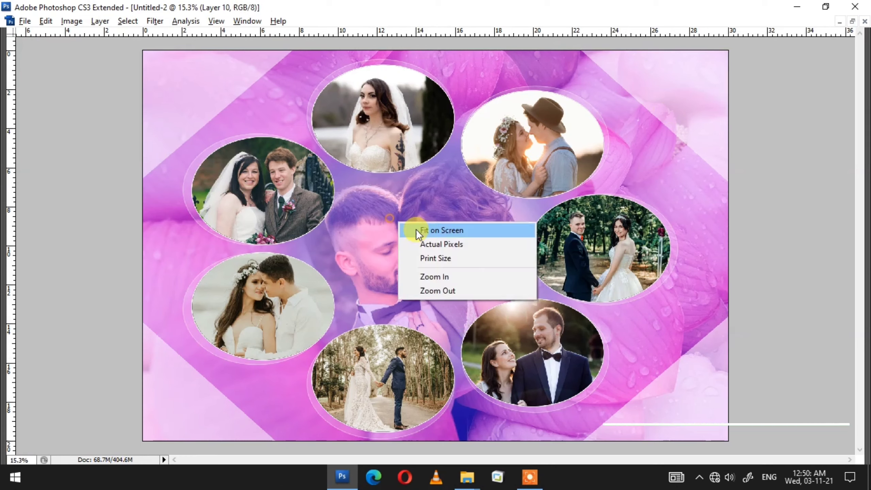
pyautogui.click(416, 229)
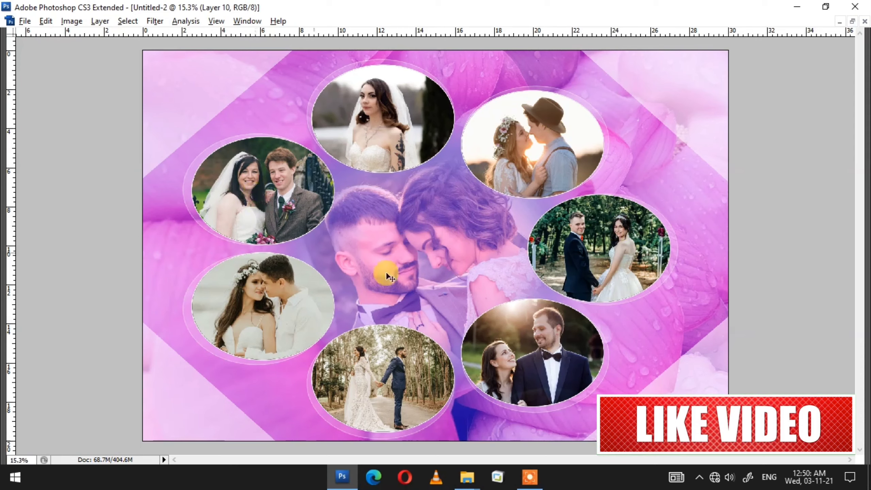